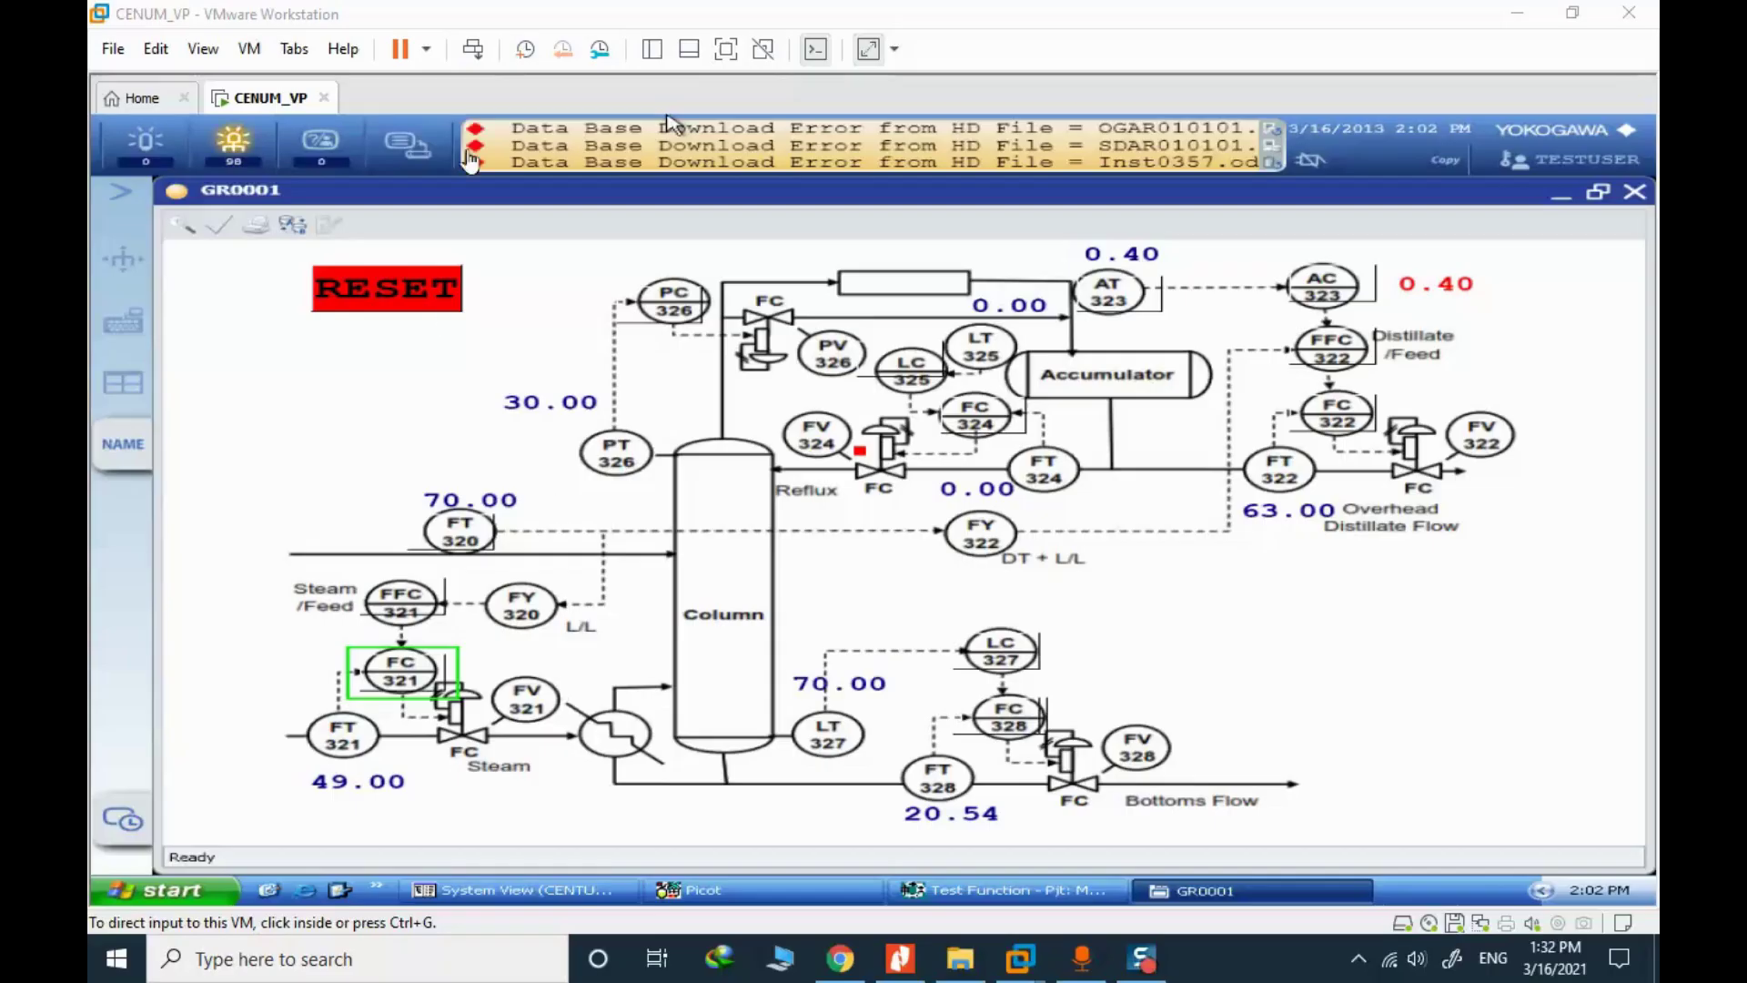
# - Show the virtual machine in full screen and examine the FFC321 steam/feed ratio and FC321 steam flow controller faceplates
pyautogui.click(725, 49)
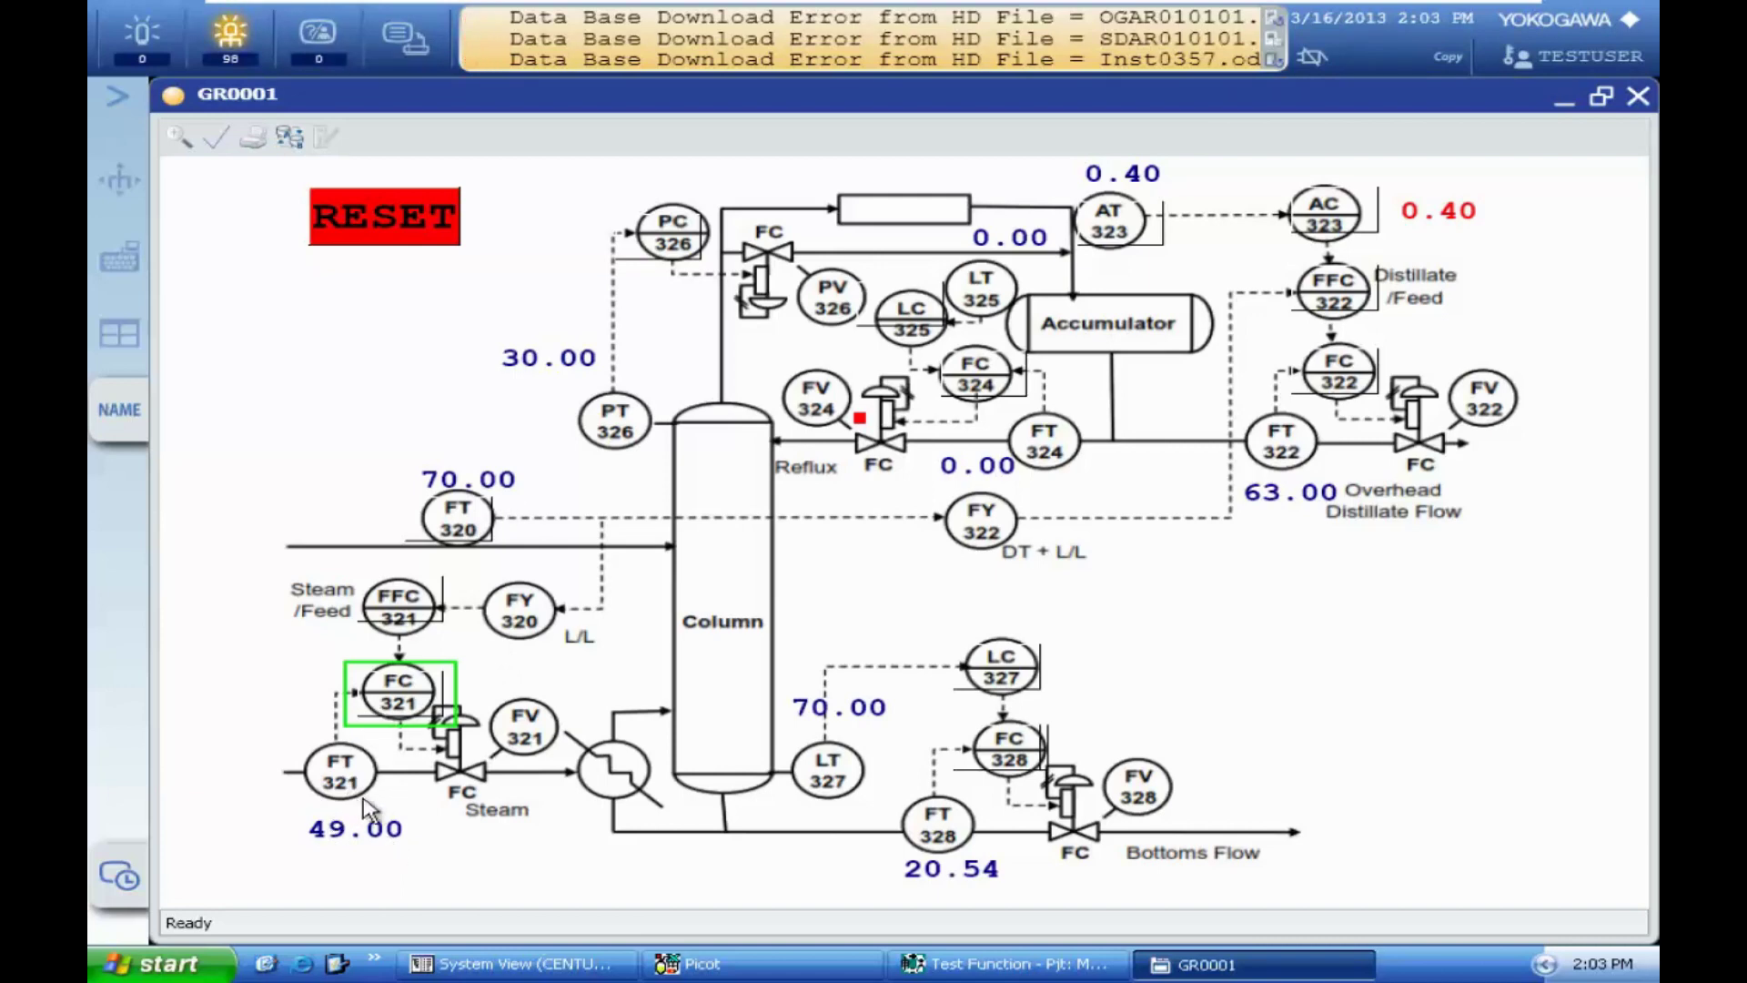
pyautogui.click(401, 616)
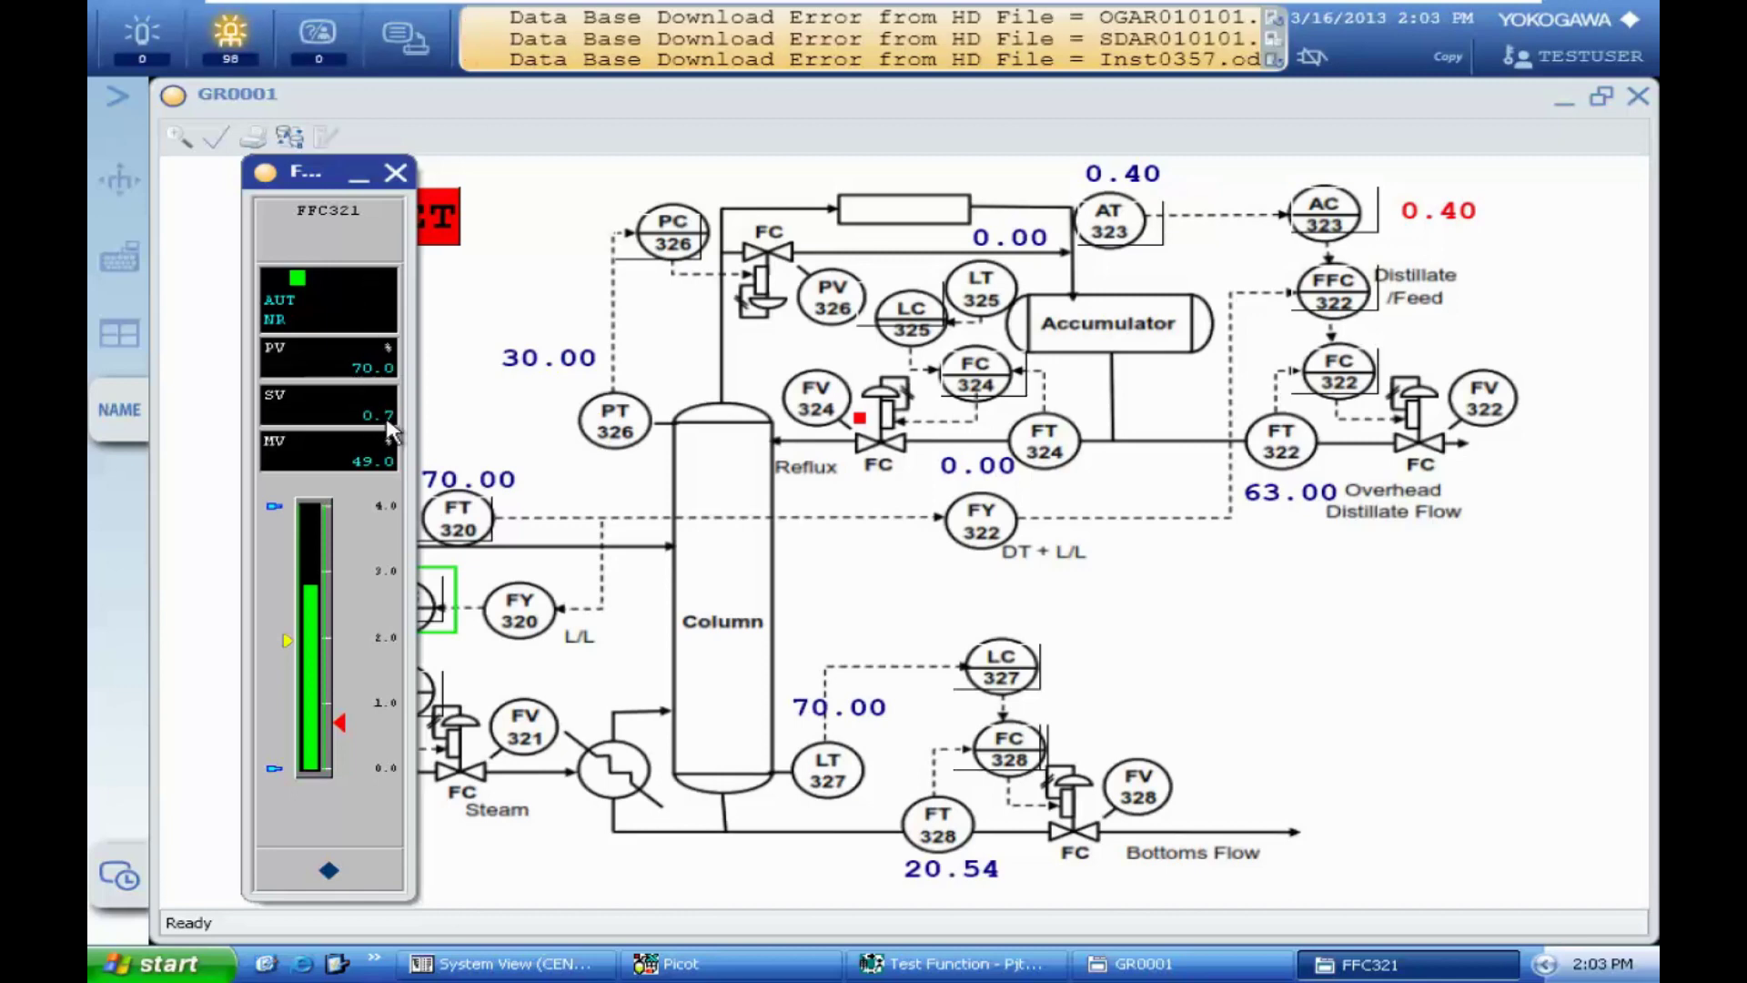
pyautogui.click(395, 172)
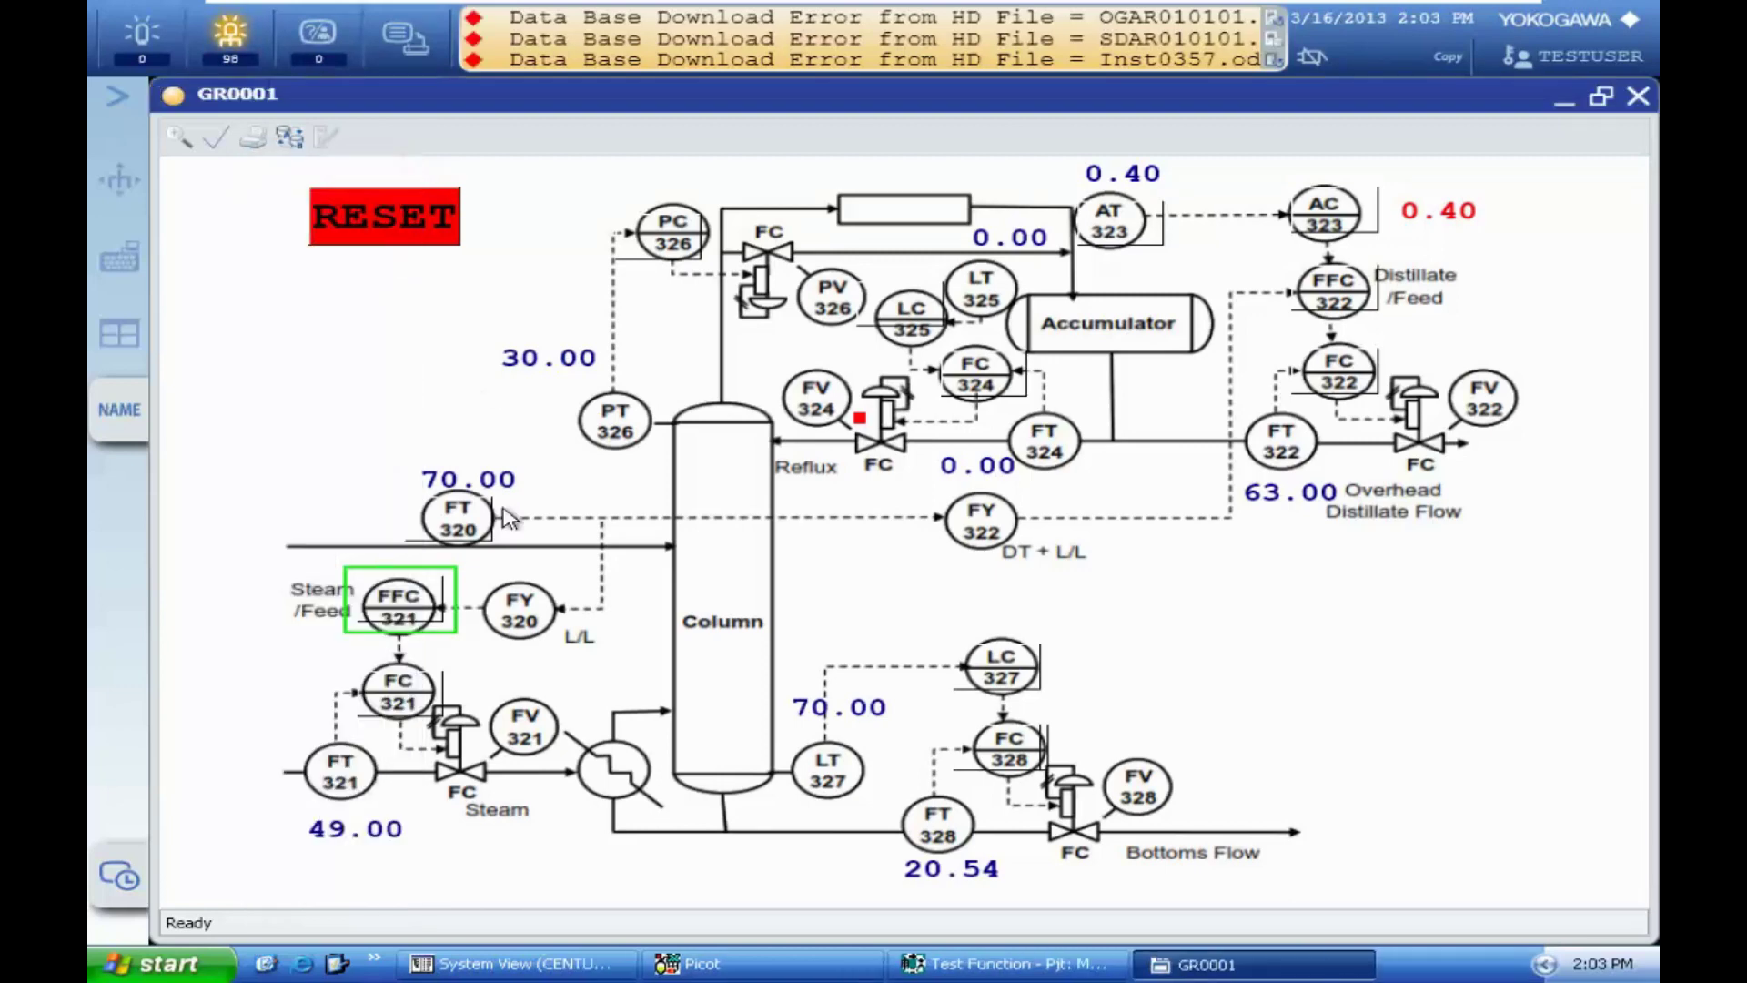
pyautogui.click(404, 717)
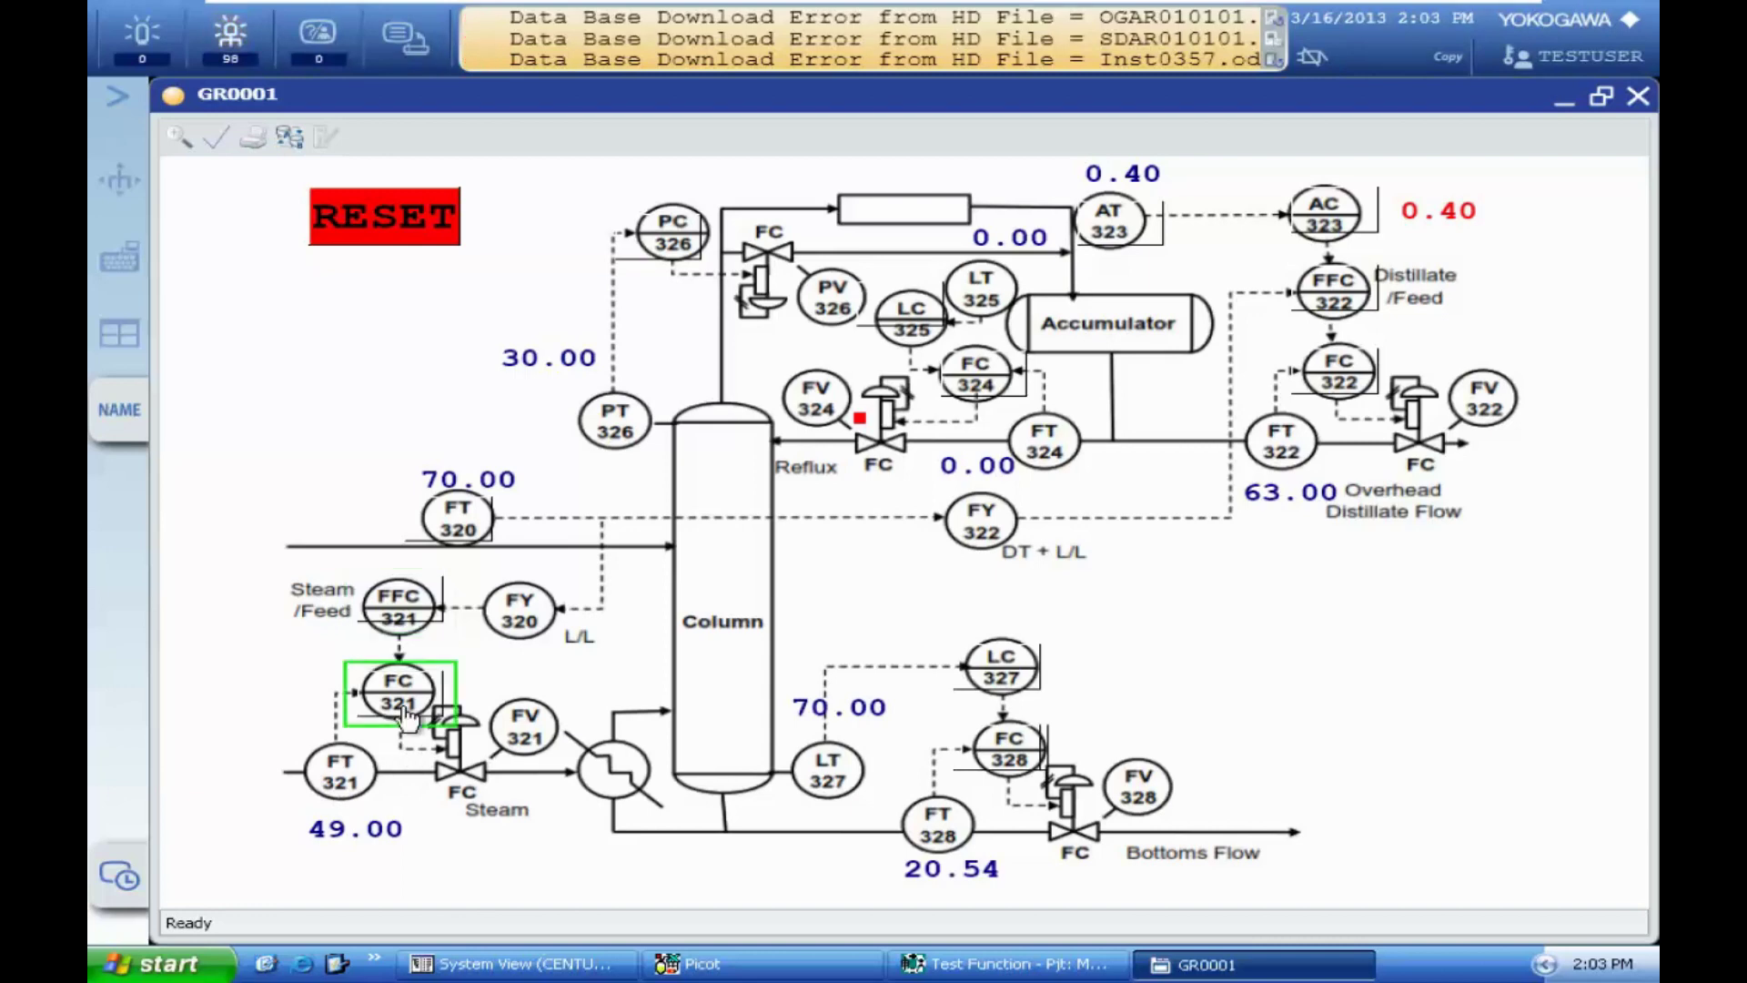
pyautogui.moveTo(352, 212); pyautogui.dragTo(878, 203)
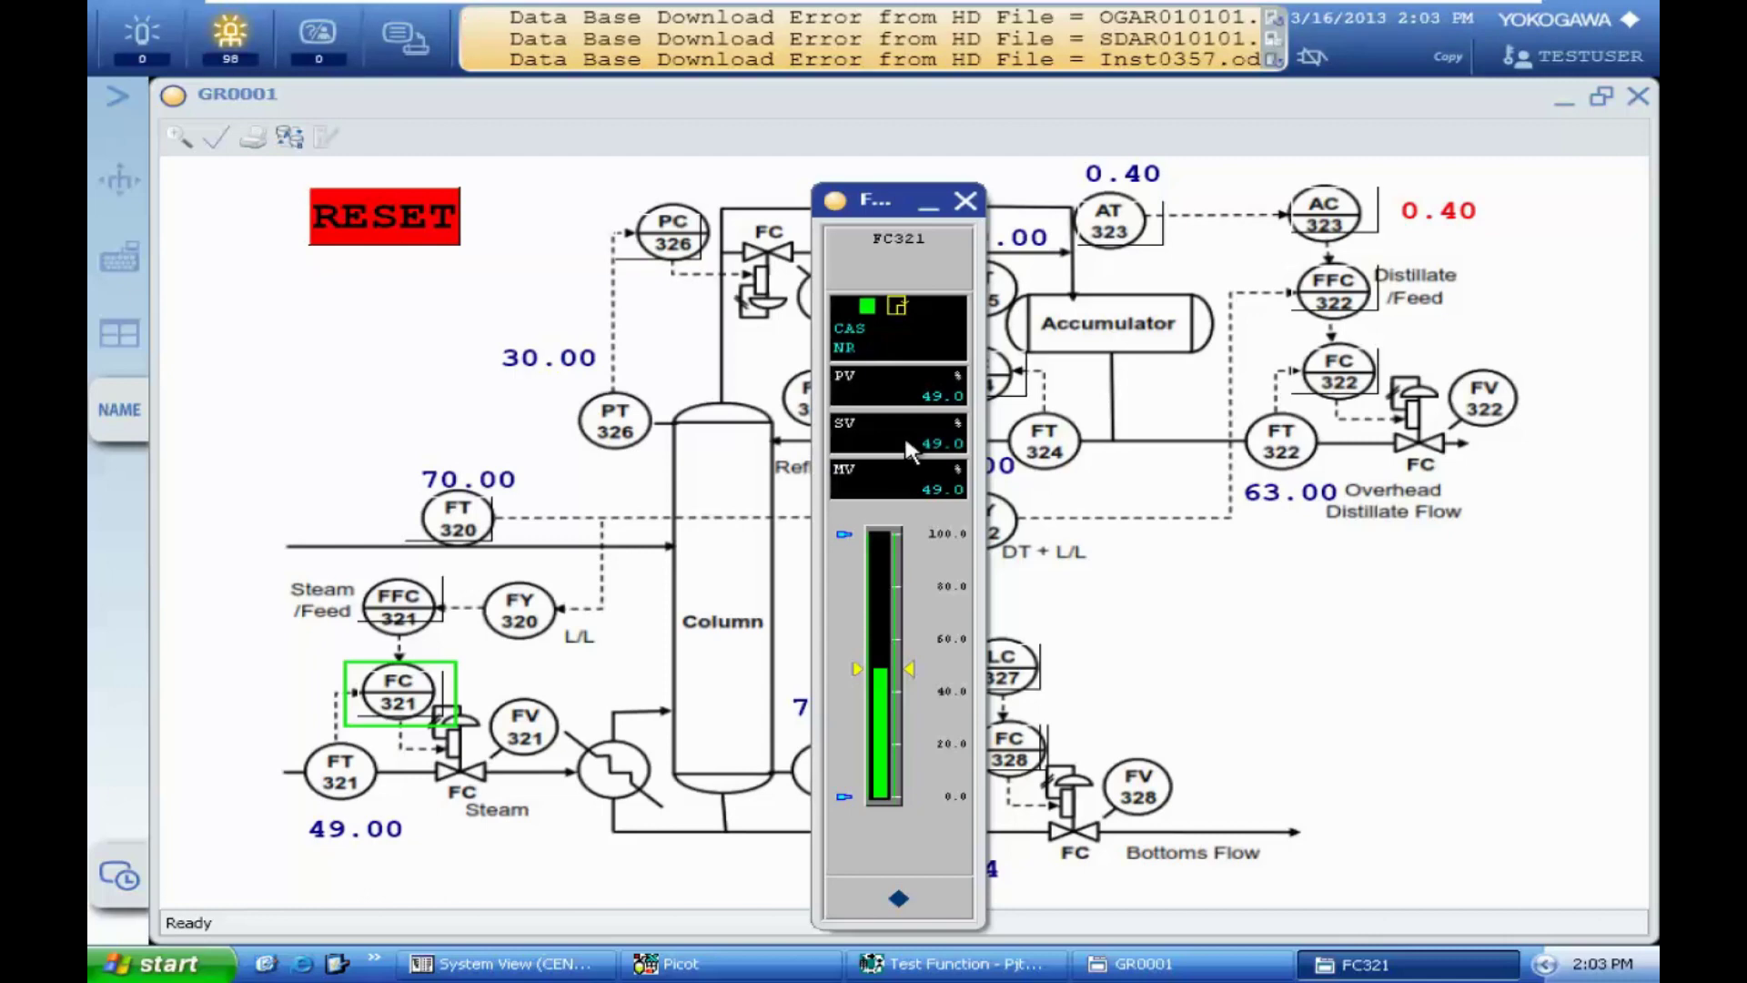
pyautogui.click(965, 200)
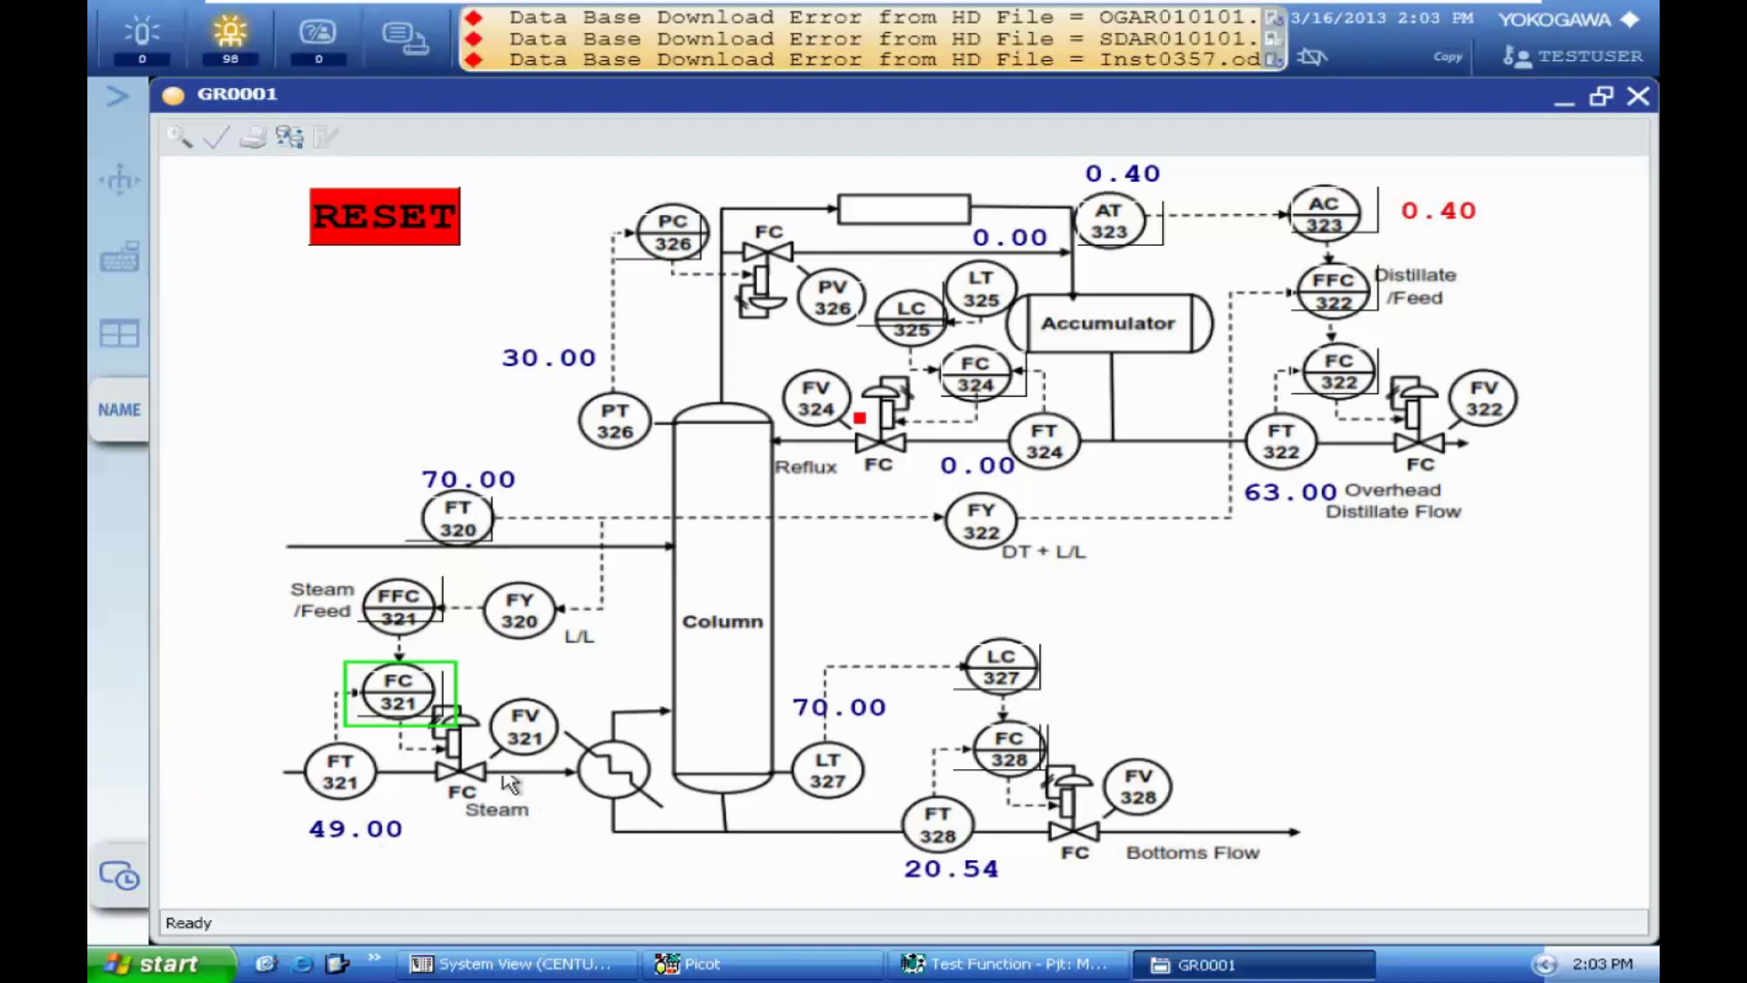
# - Examine the AC323 composition controller and FFC322 distillate/feed ratio controller faceplates, closing each one
pyautogui.click(1340, 221)
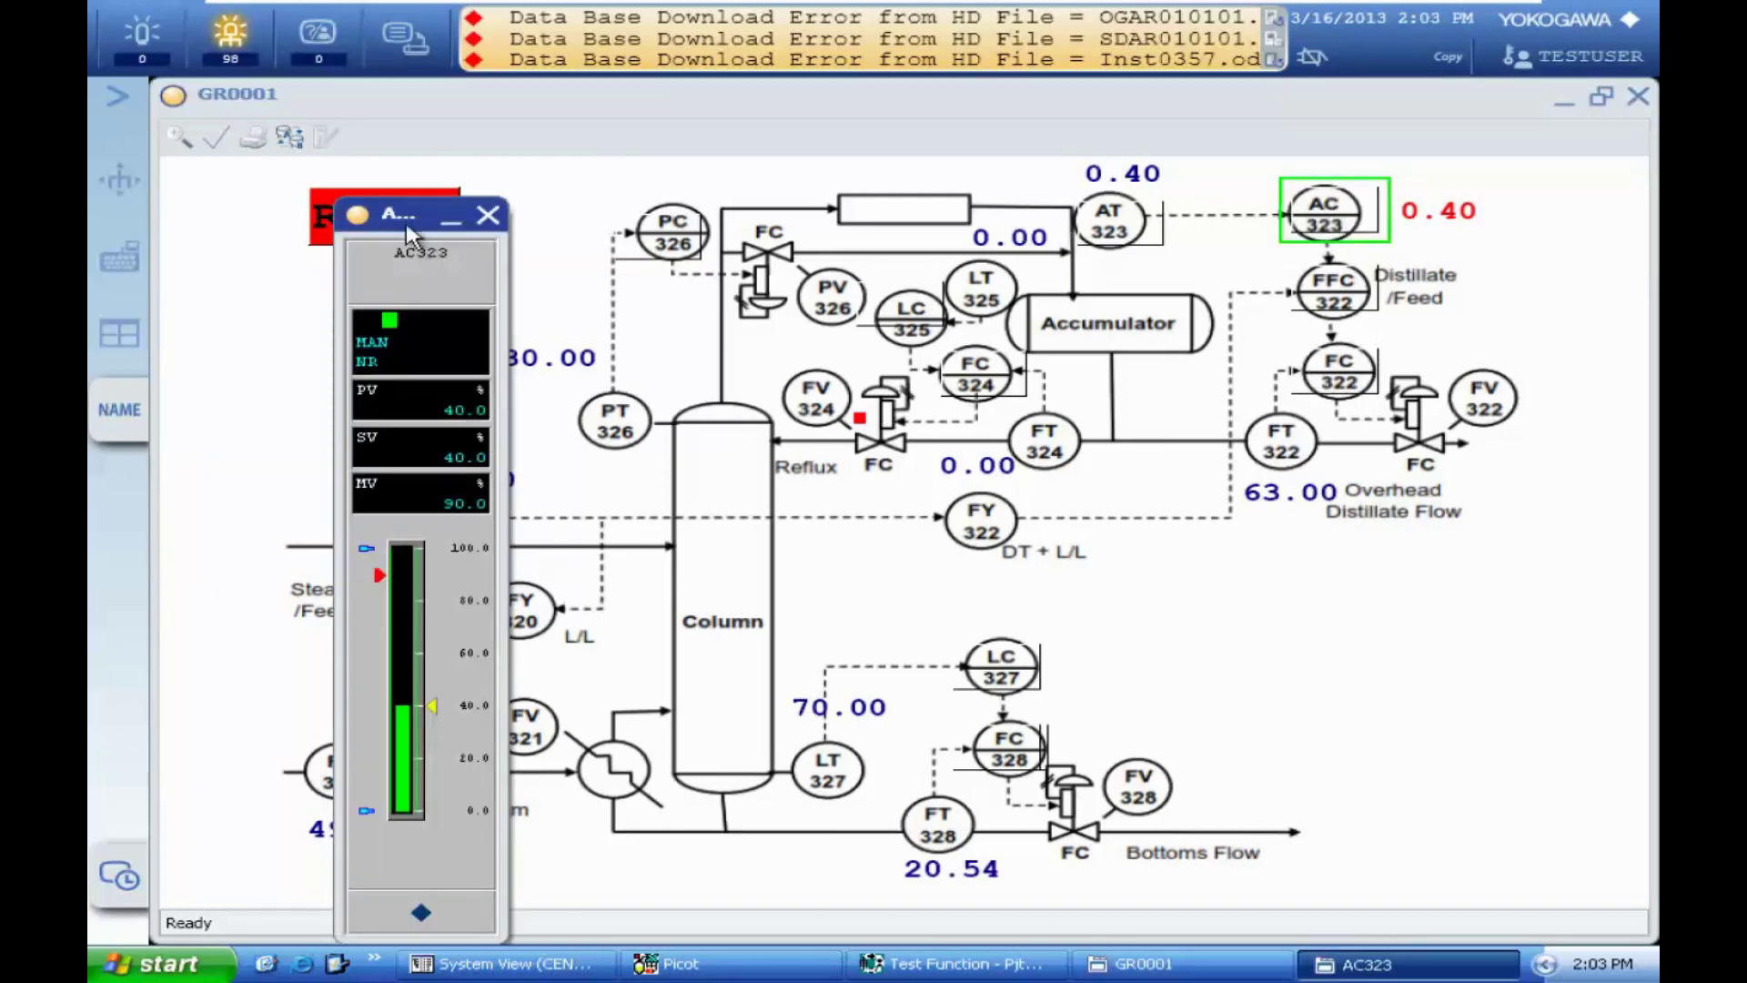
pyautogui.moveTo(407, 235); pyautogui.dragTo(633, 159)
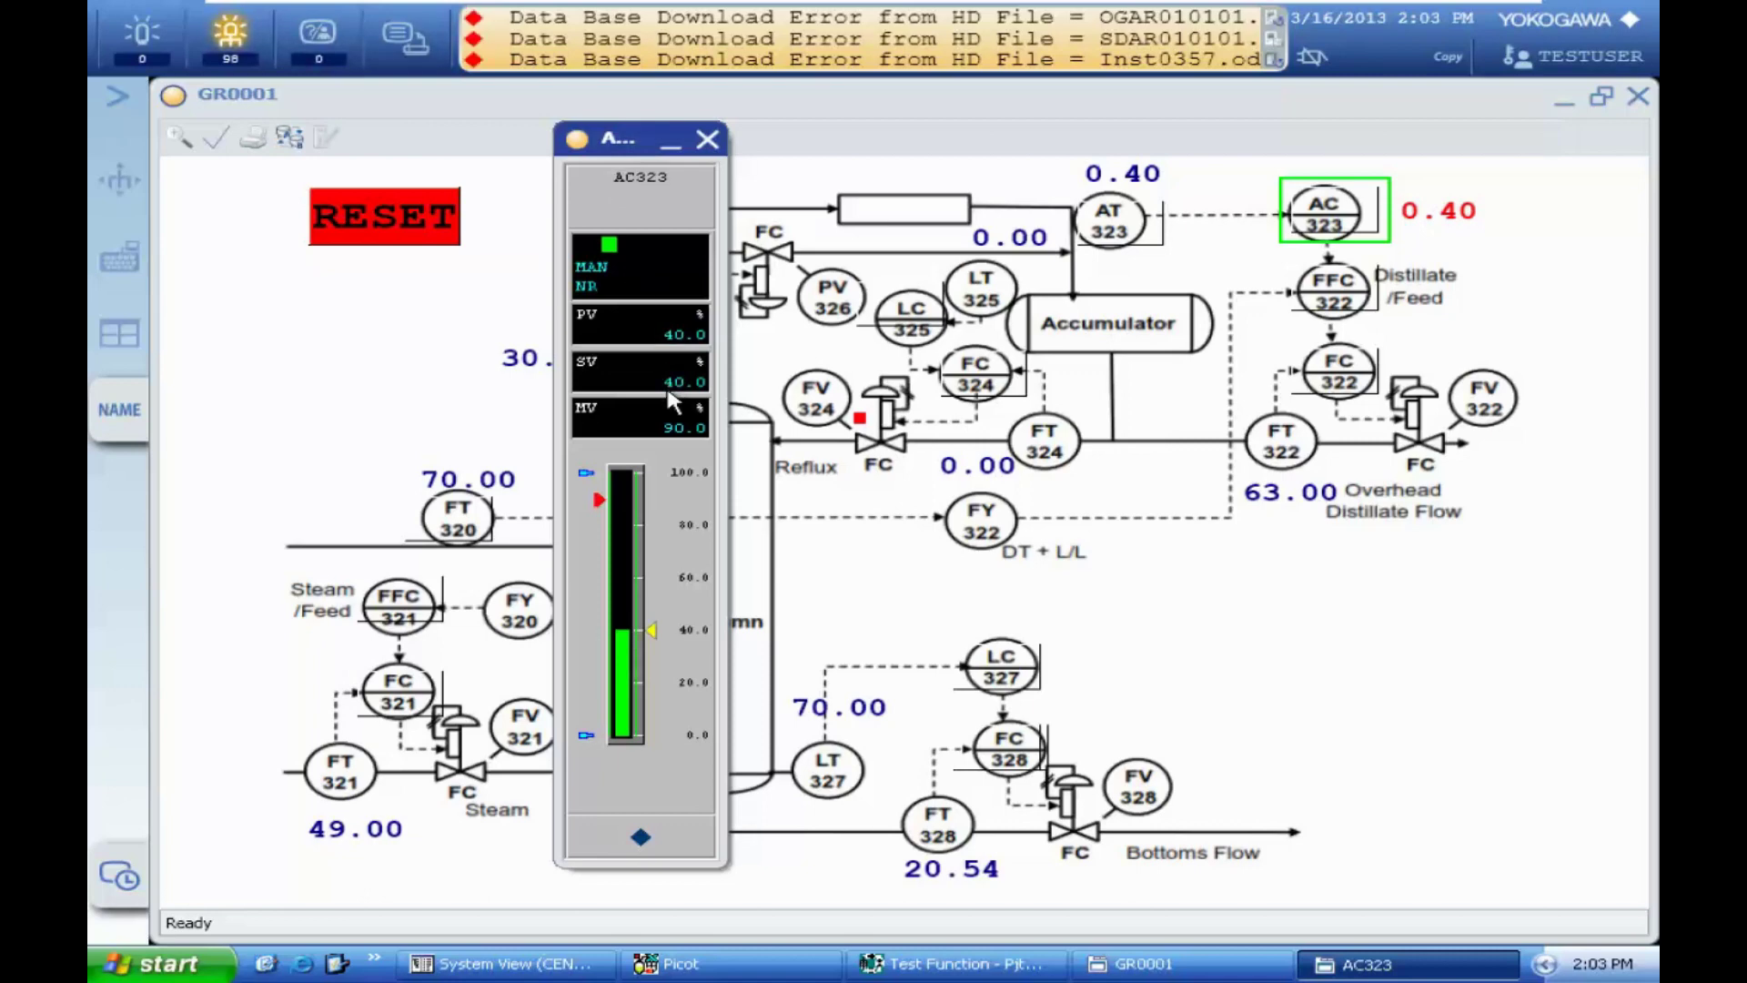
pyautogui.click(708, 143)
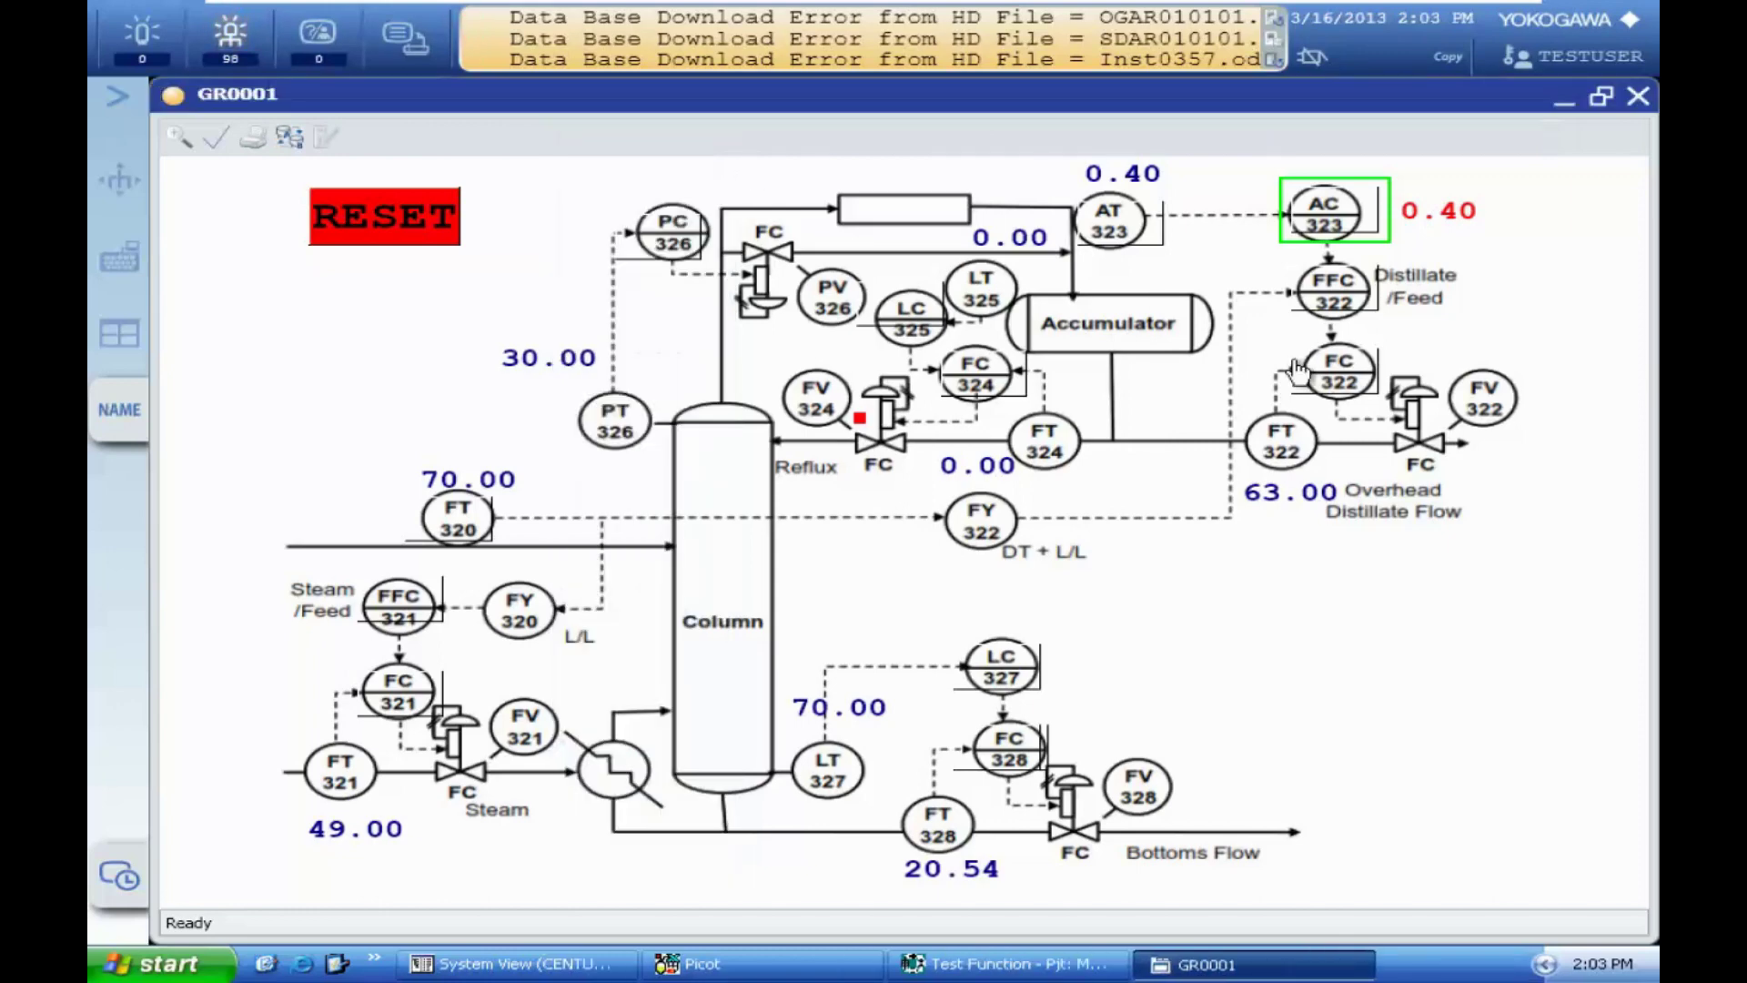
pyautogui.click(1336, 299)
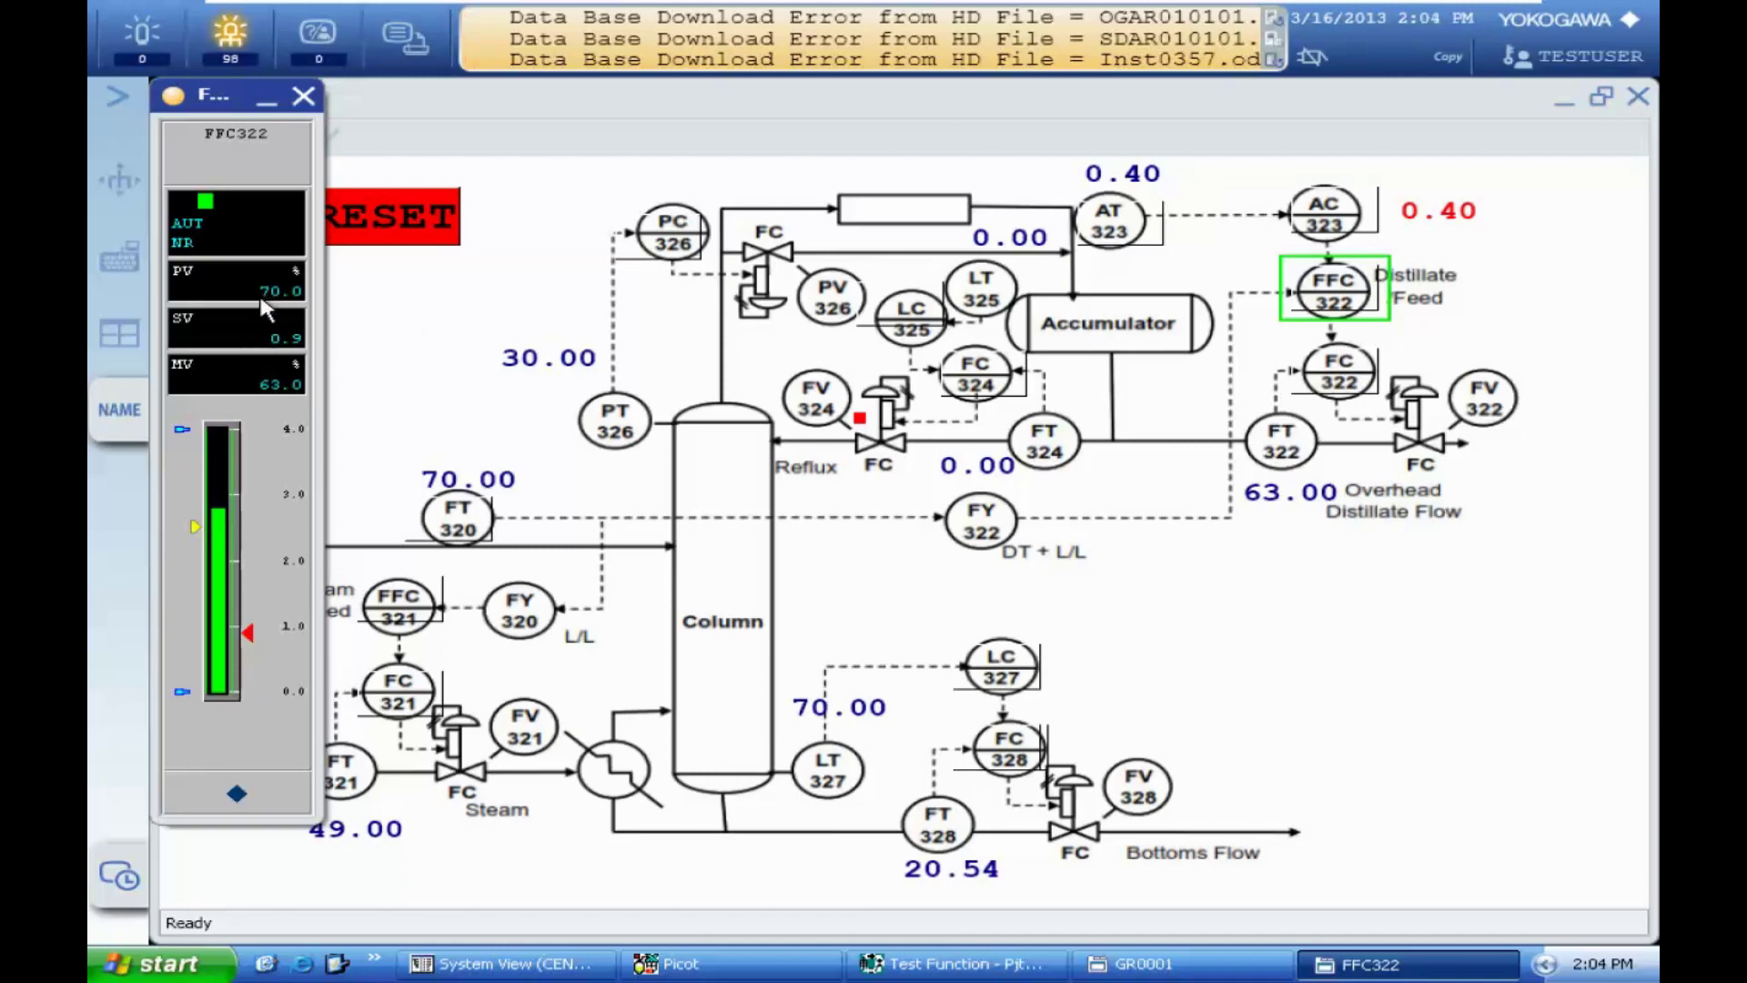
pyautogui.click(303, 96)
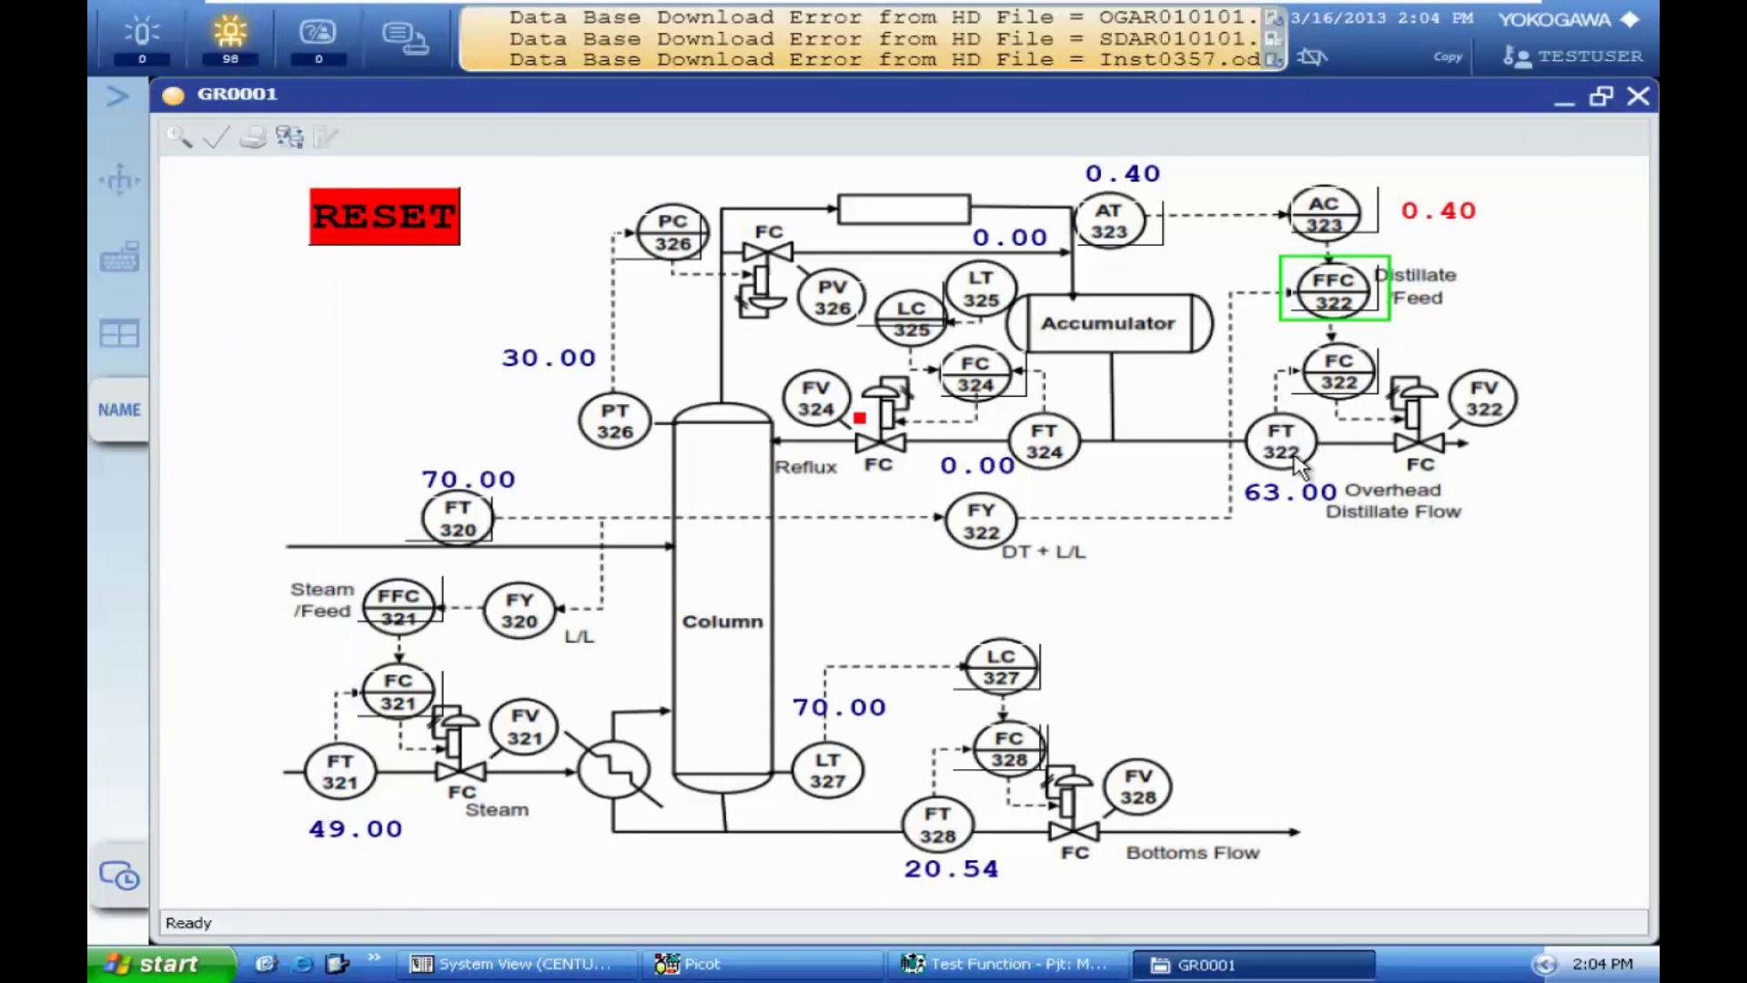
# - Set the process value of feed flow transmitter FT320 to 100% and close its faceplate
pyautogui.click(457, 526)
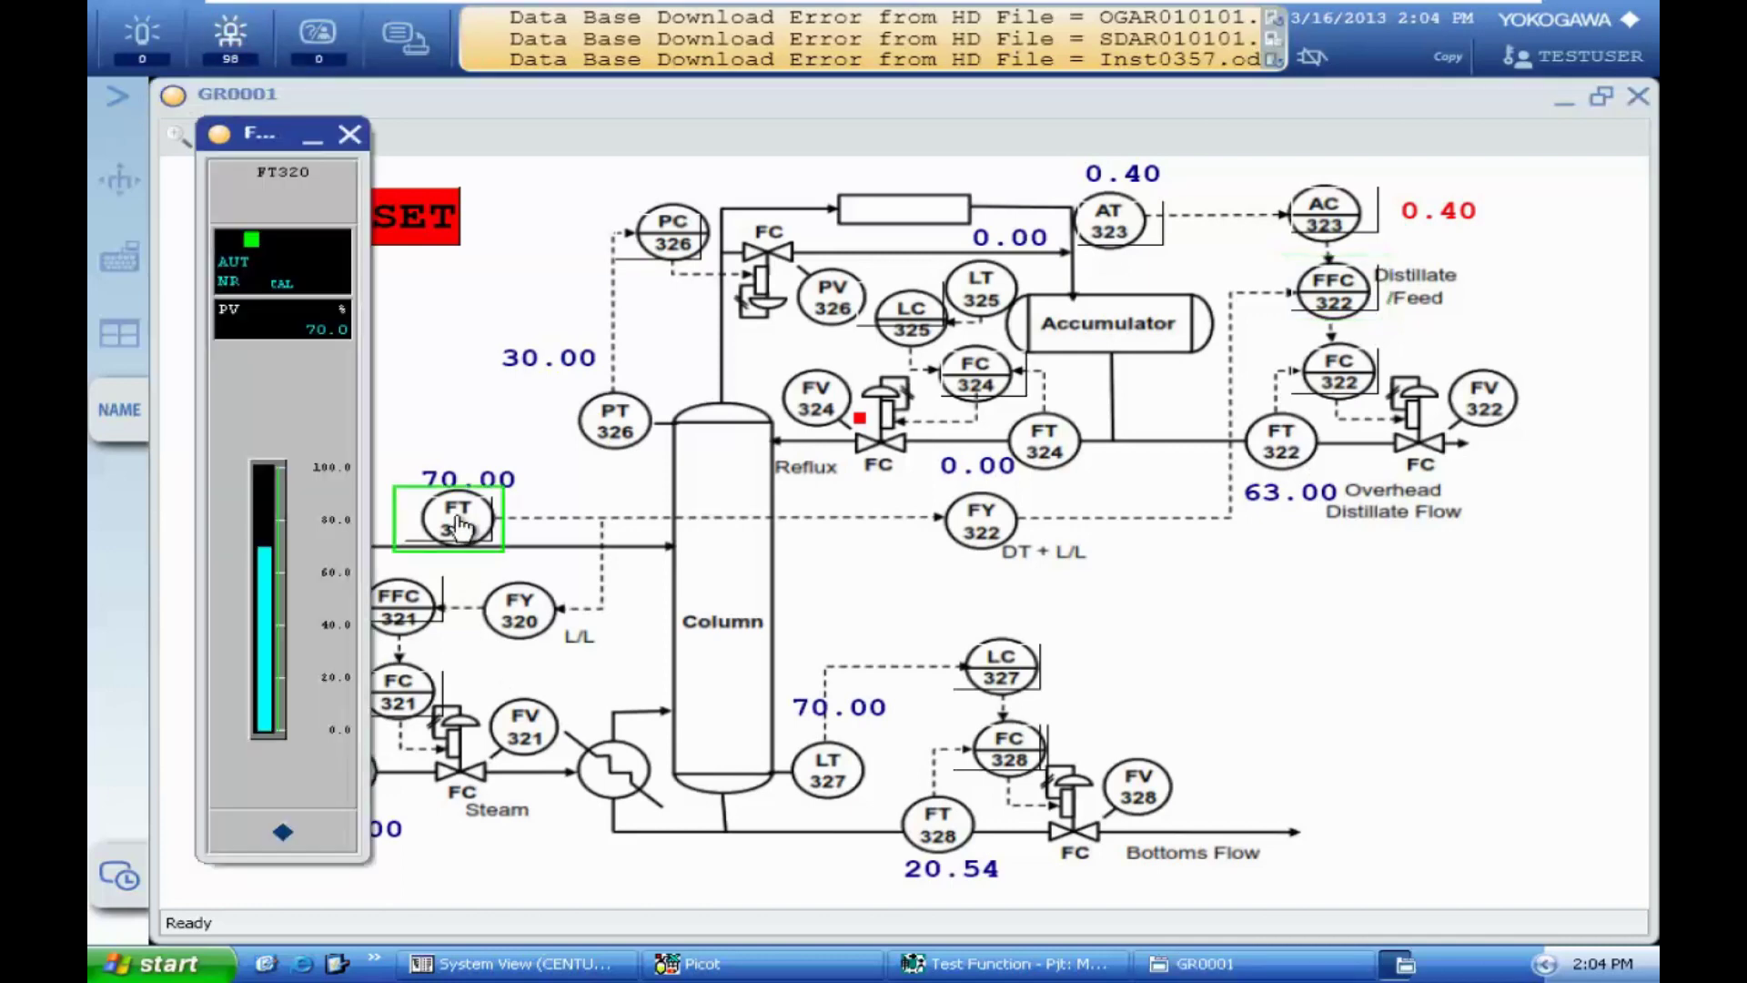
pyautogui.click(269, 332)
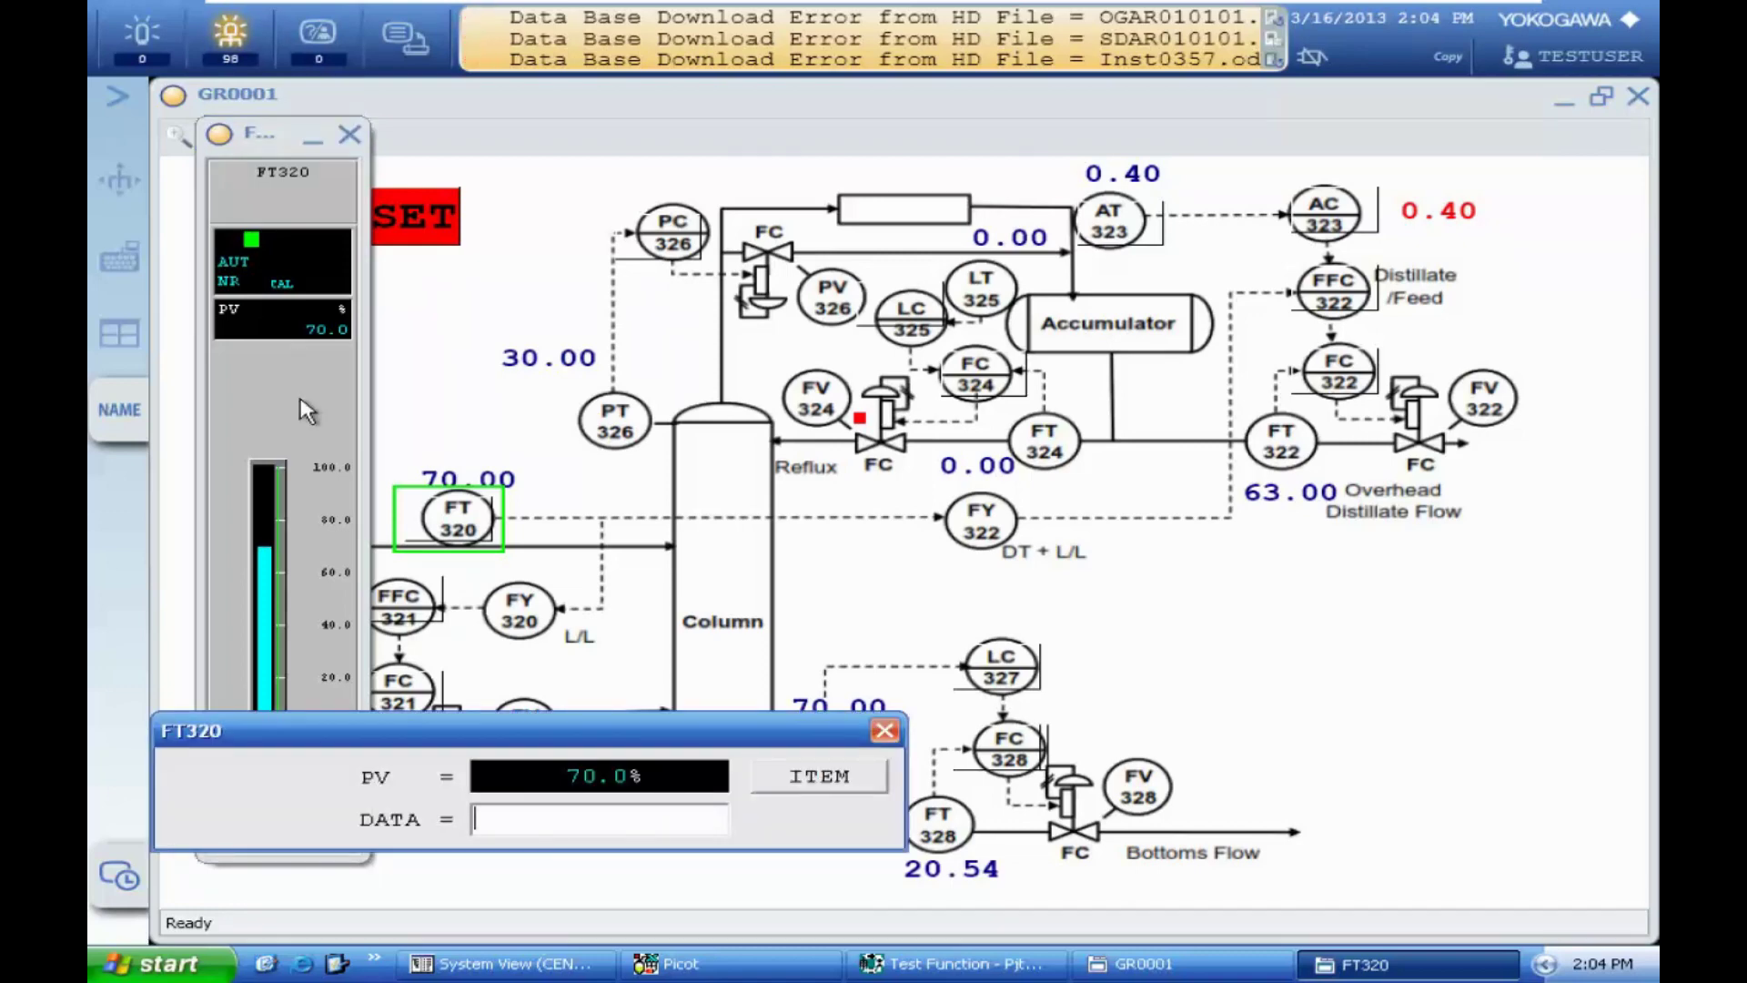
pyautogui.write('100')
pyautogui.press('Return')
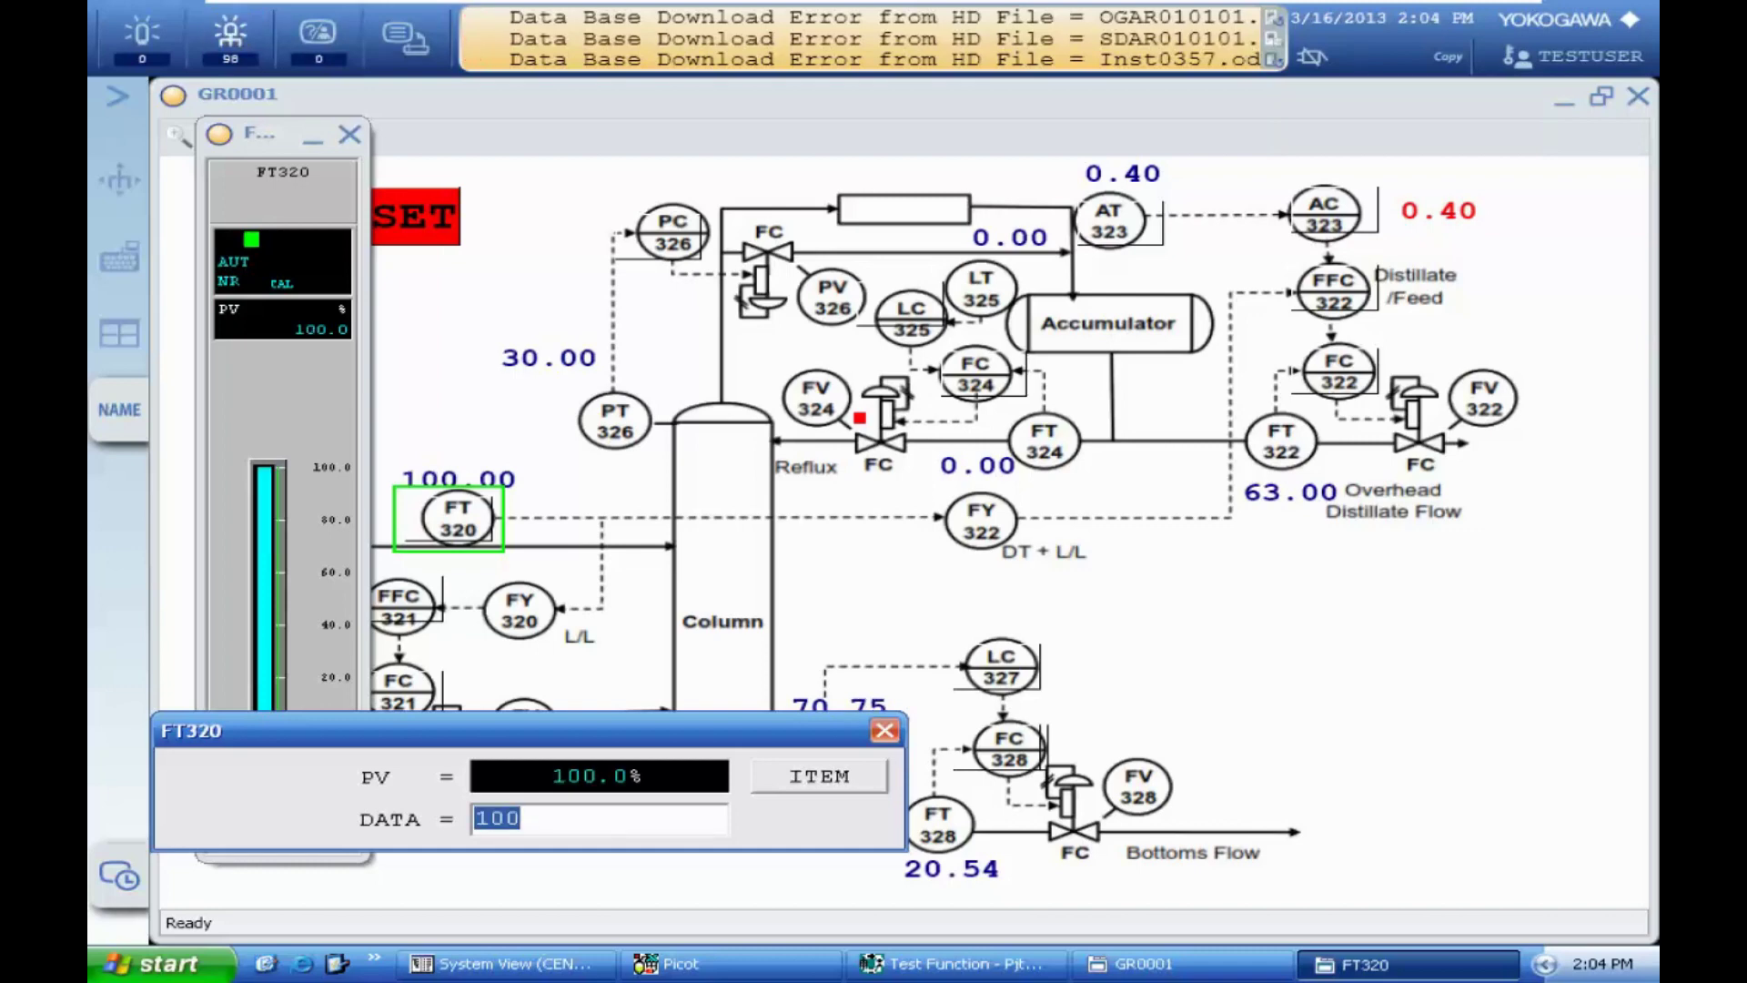
pyautogui.click(883, 731)
pyautogui.click(349, 134)
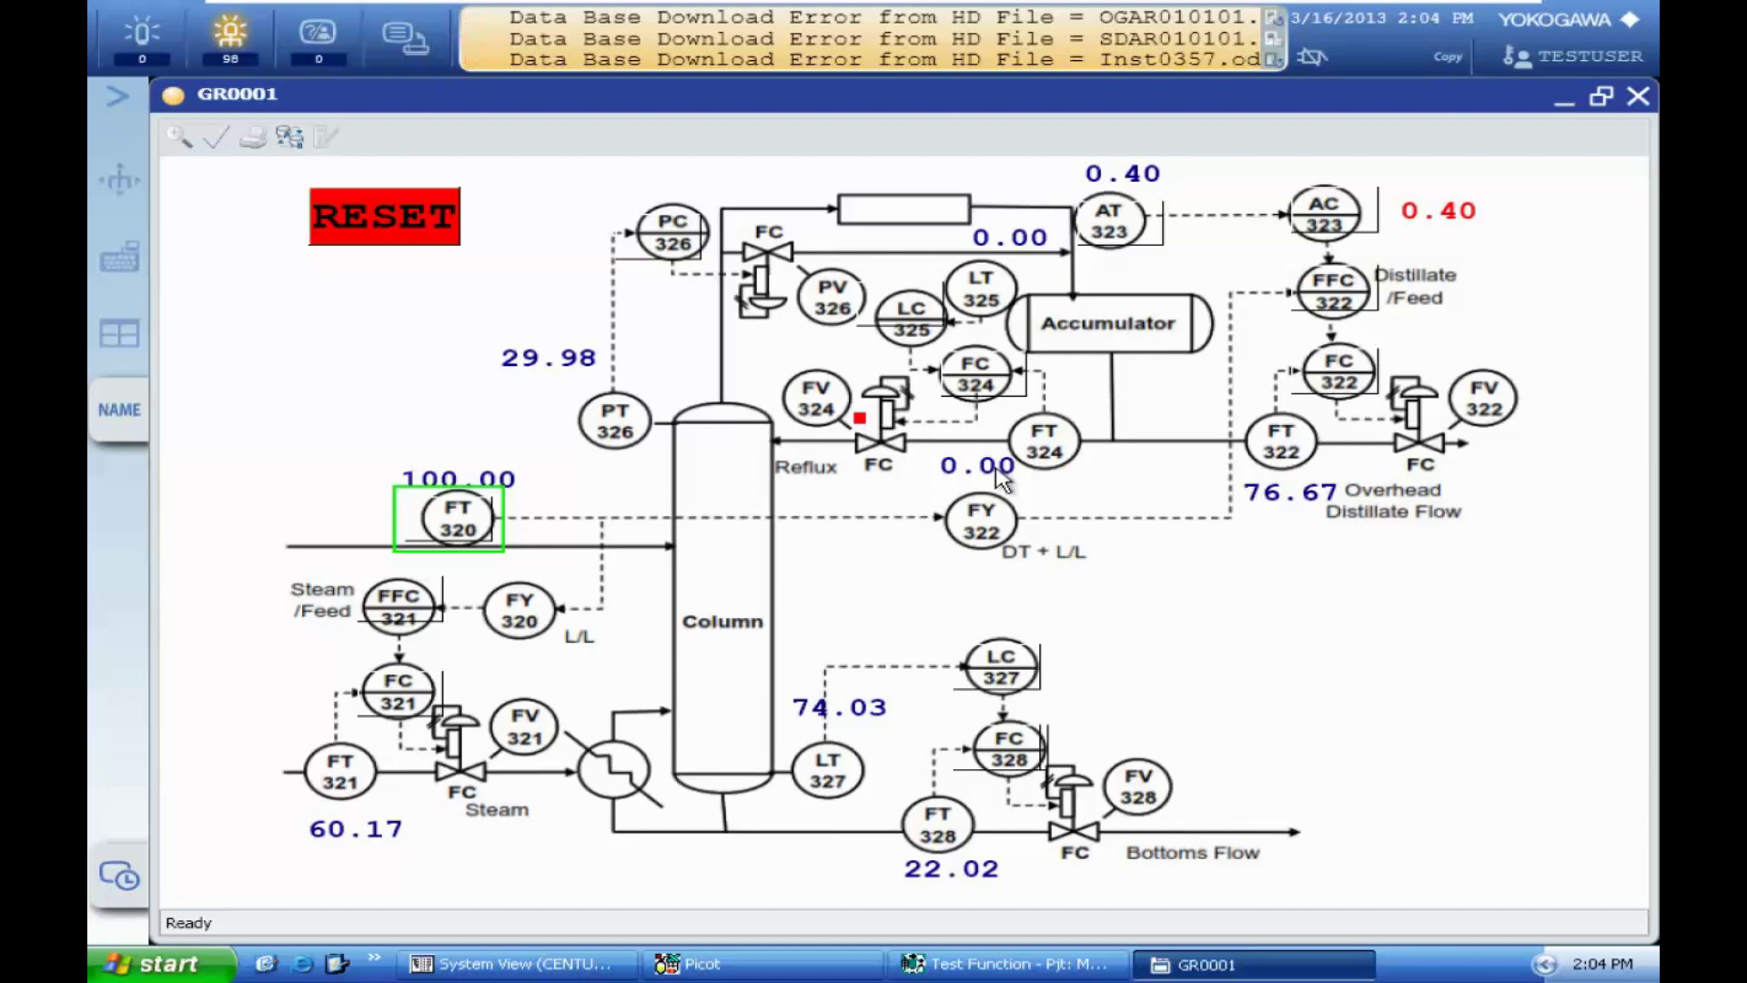
# - Check how the FFC322 ratio, FC322 distillate flow and PC326 column pressure controllers respond on their faceplates
pyautogui.click(1336, 291)
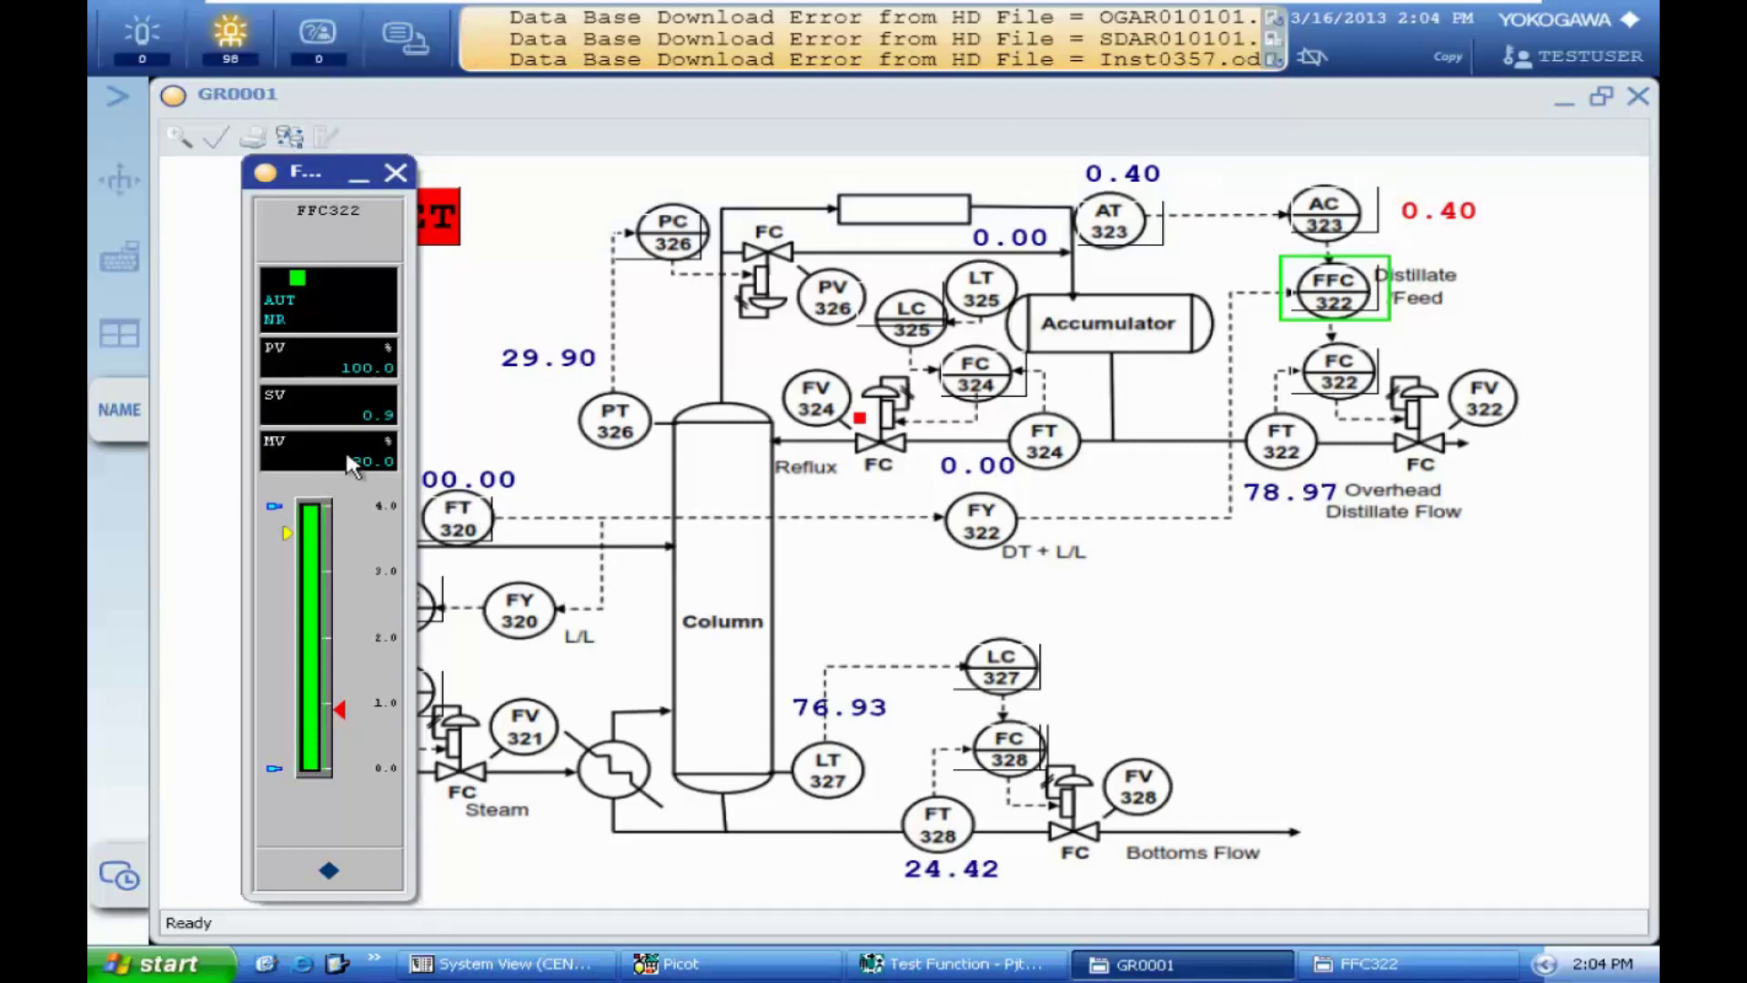
pyautogui.click(395, 172)
pyautogui.click(1338, 371)
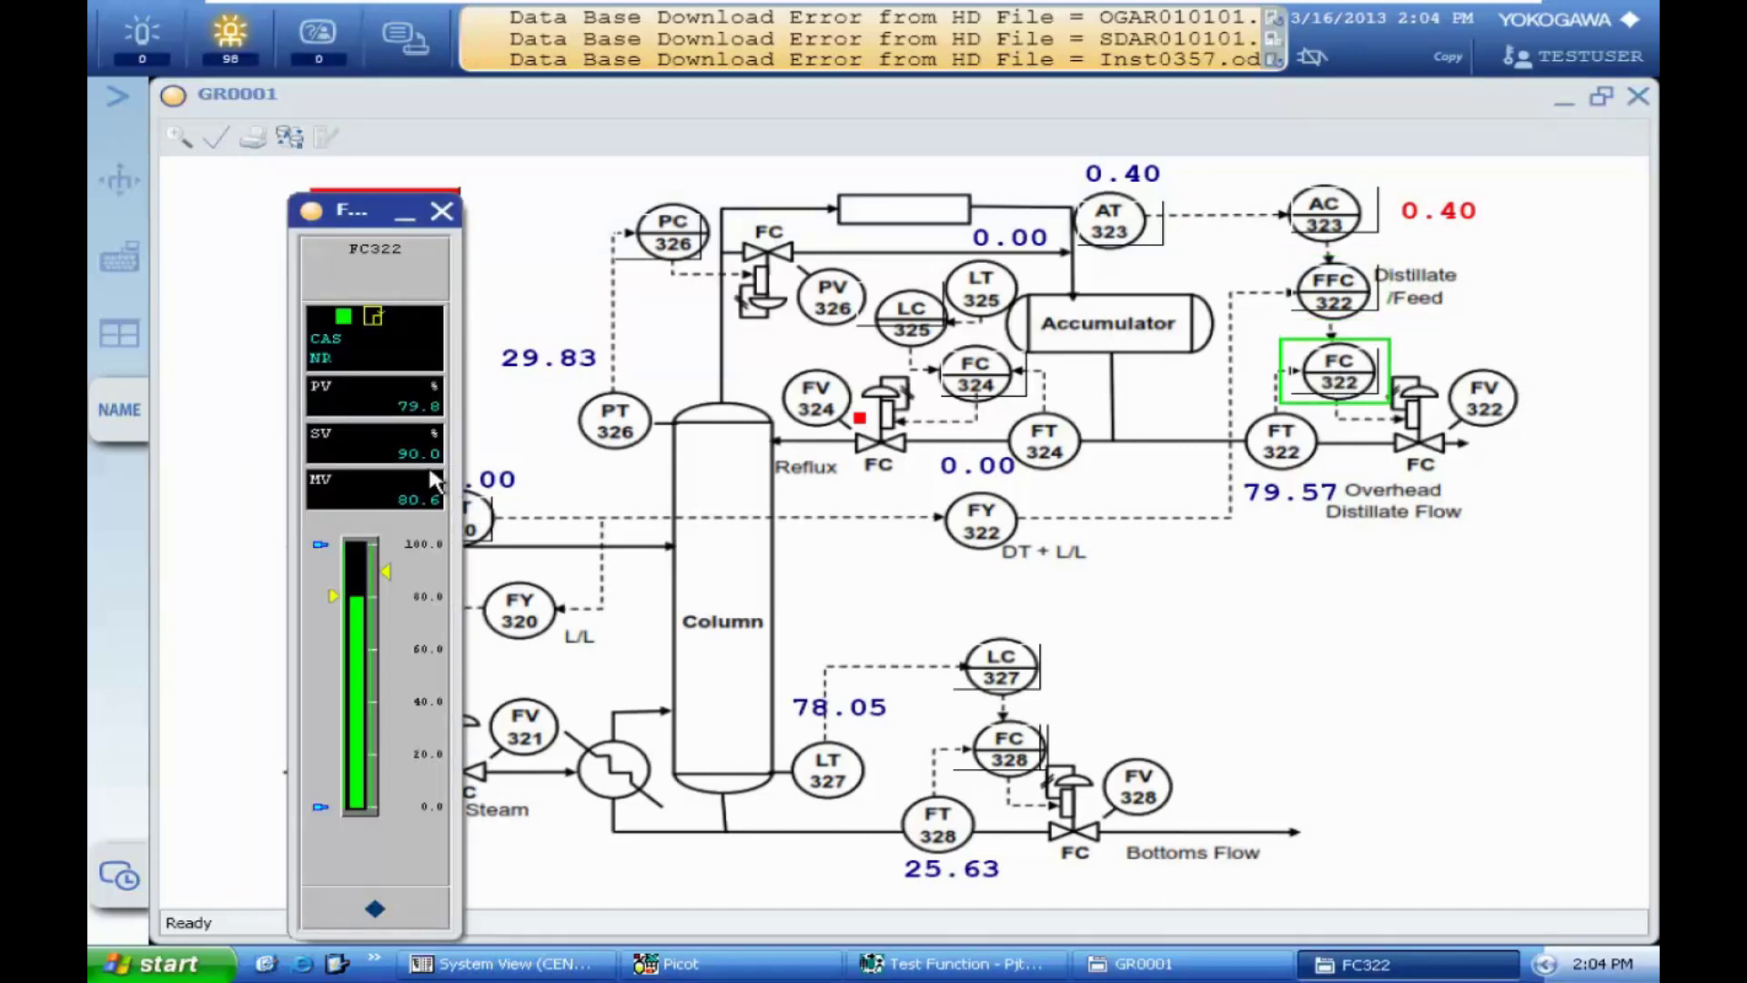
pyautogui.click(442, 211)
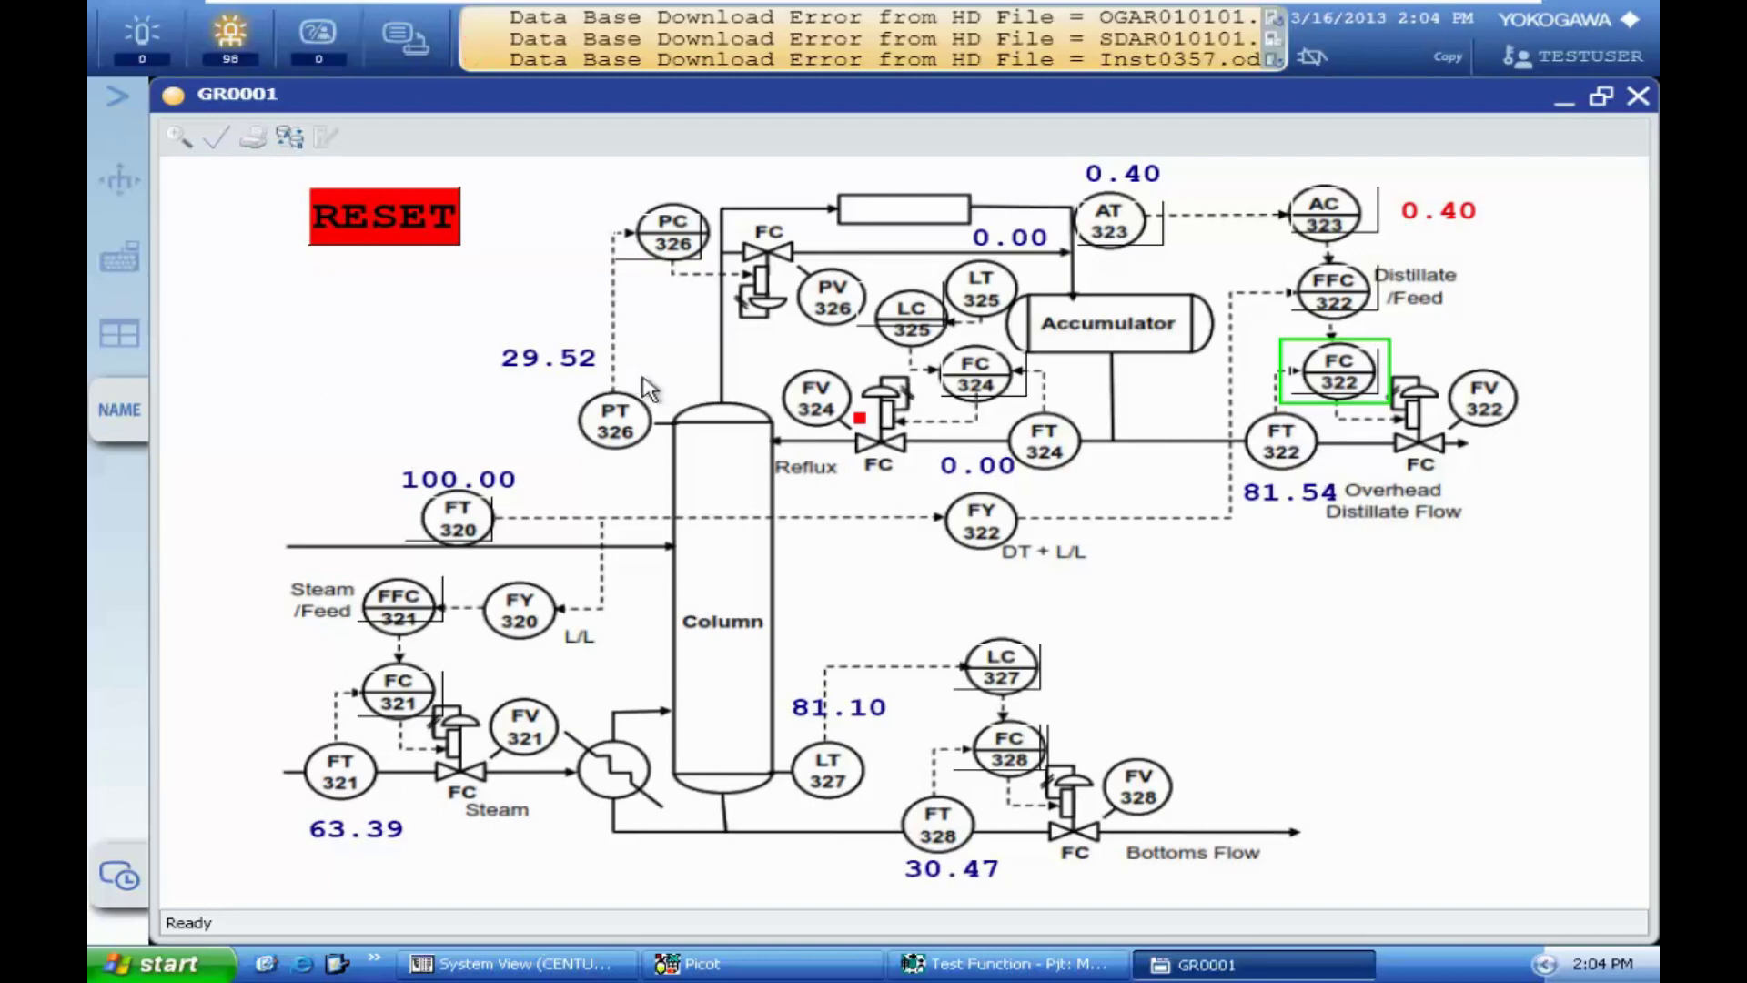
pyautogui.click(673, 233)
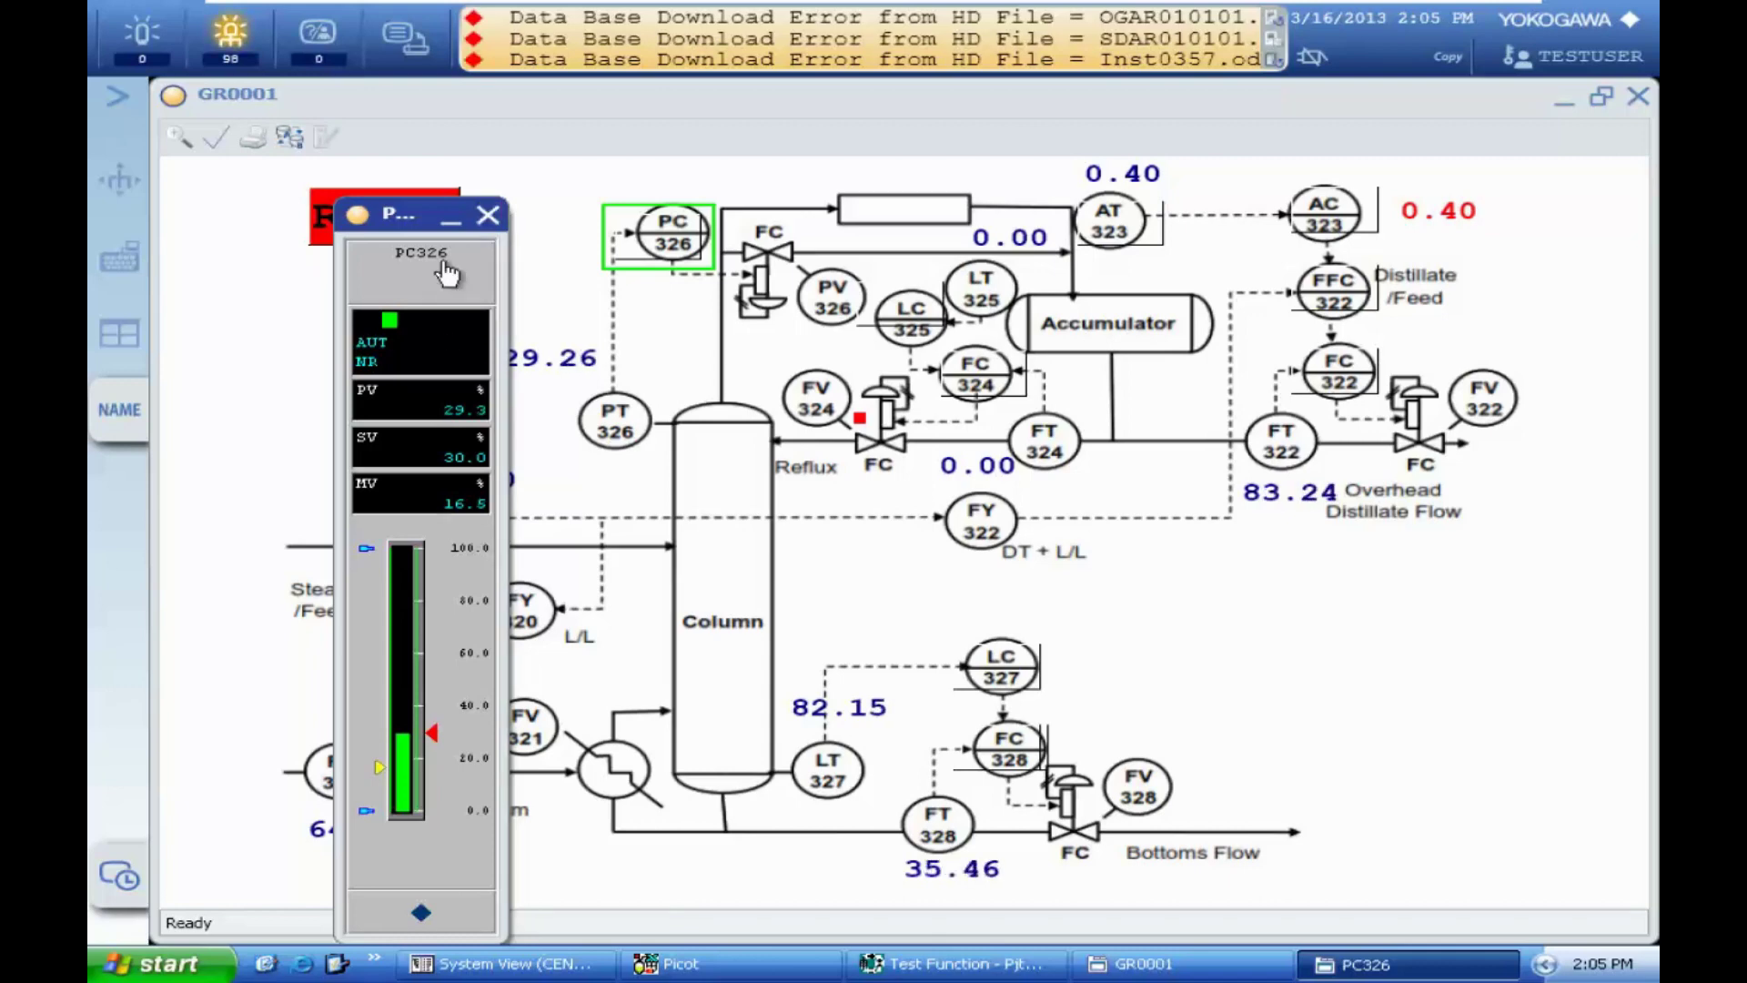
pyautogui.click(488, 215)
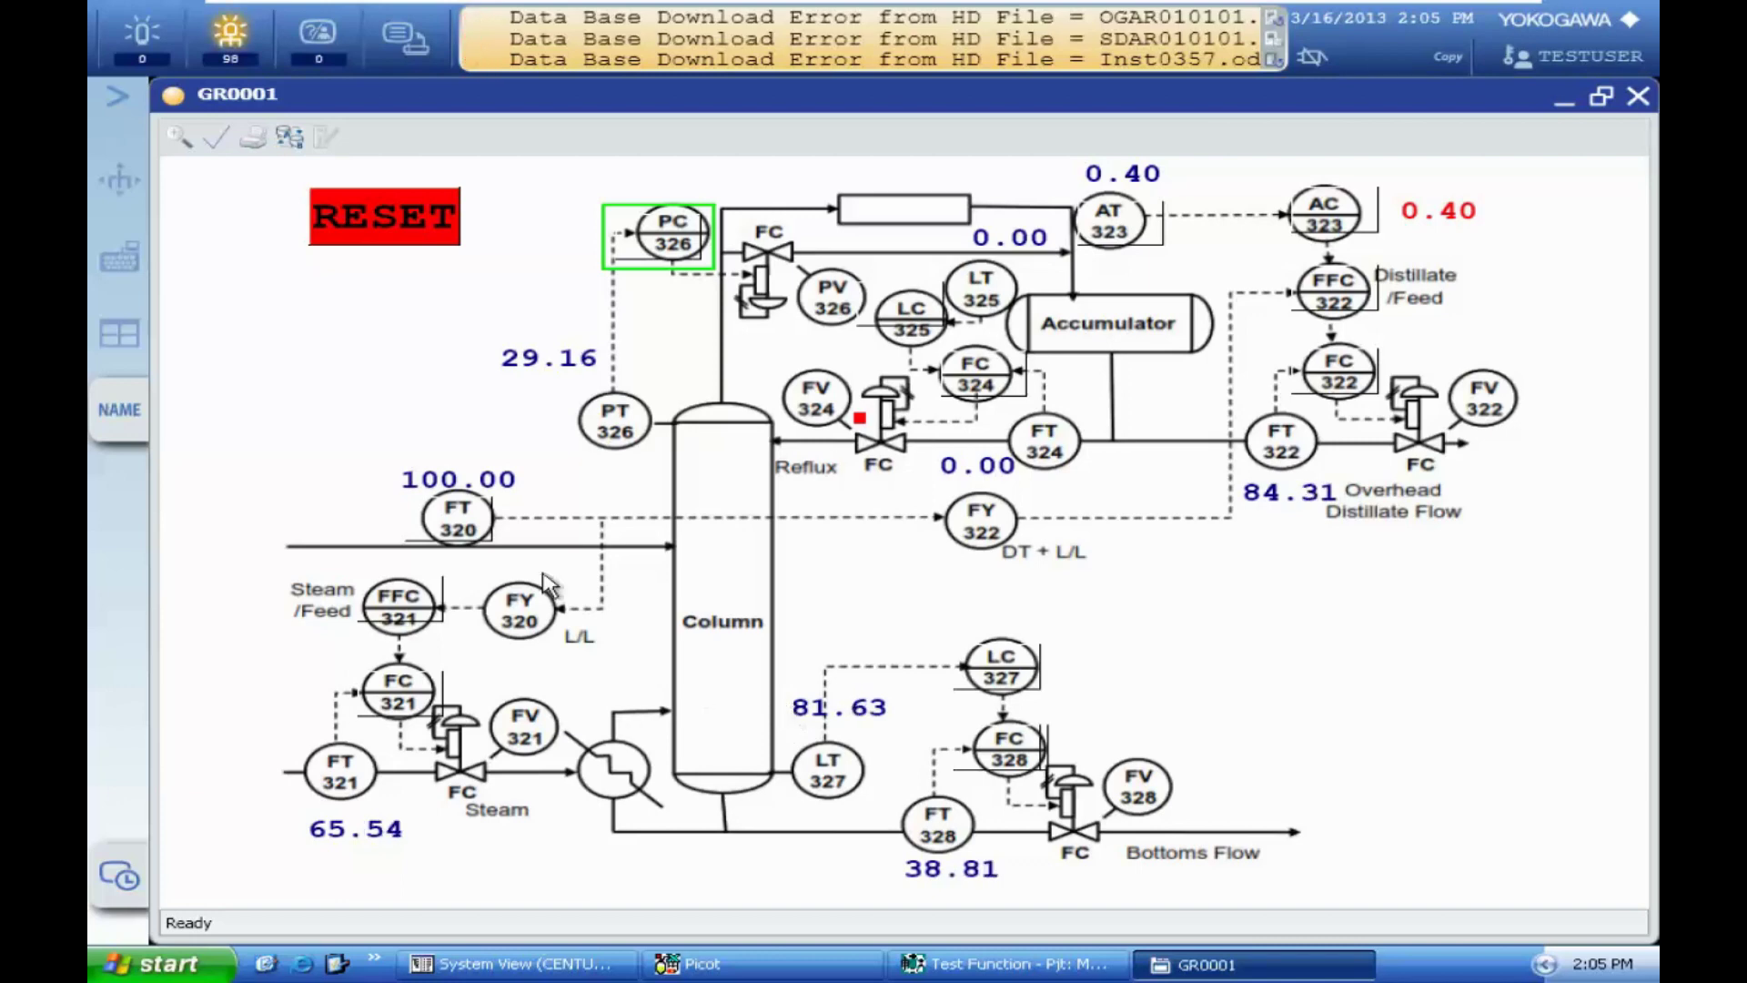
# - Set the process value of feed flow transmitter FT320 to 70% and close its faceplate
pyautogui.click(455, 535)
pyautogui.click(248, 296)
pyautogui.write('70')
pyautogui.press('Return')
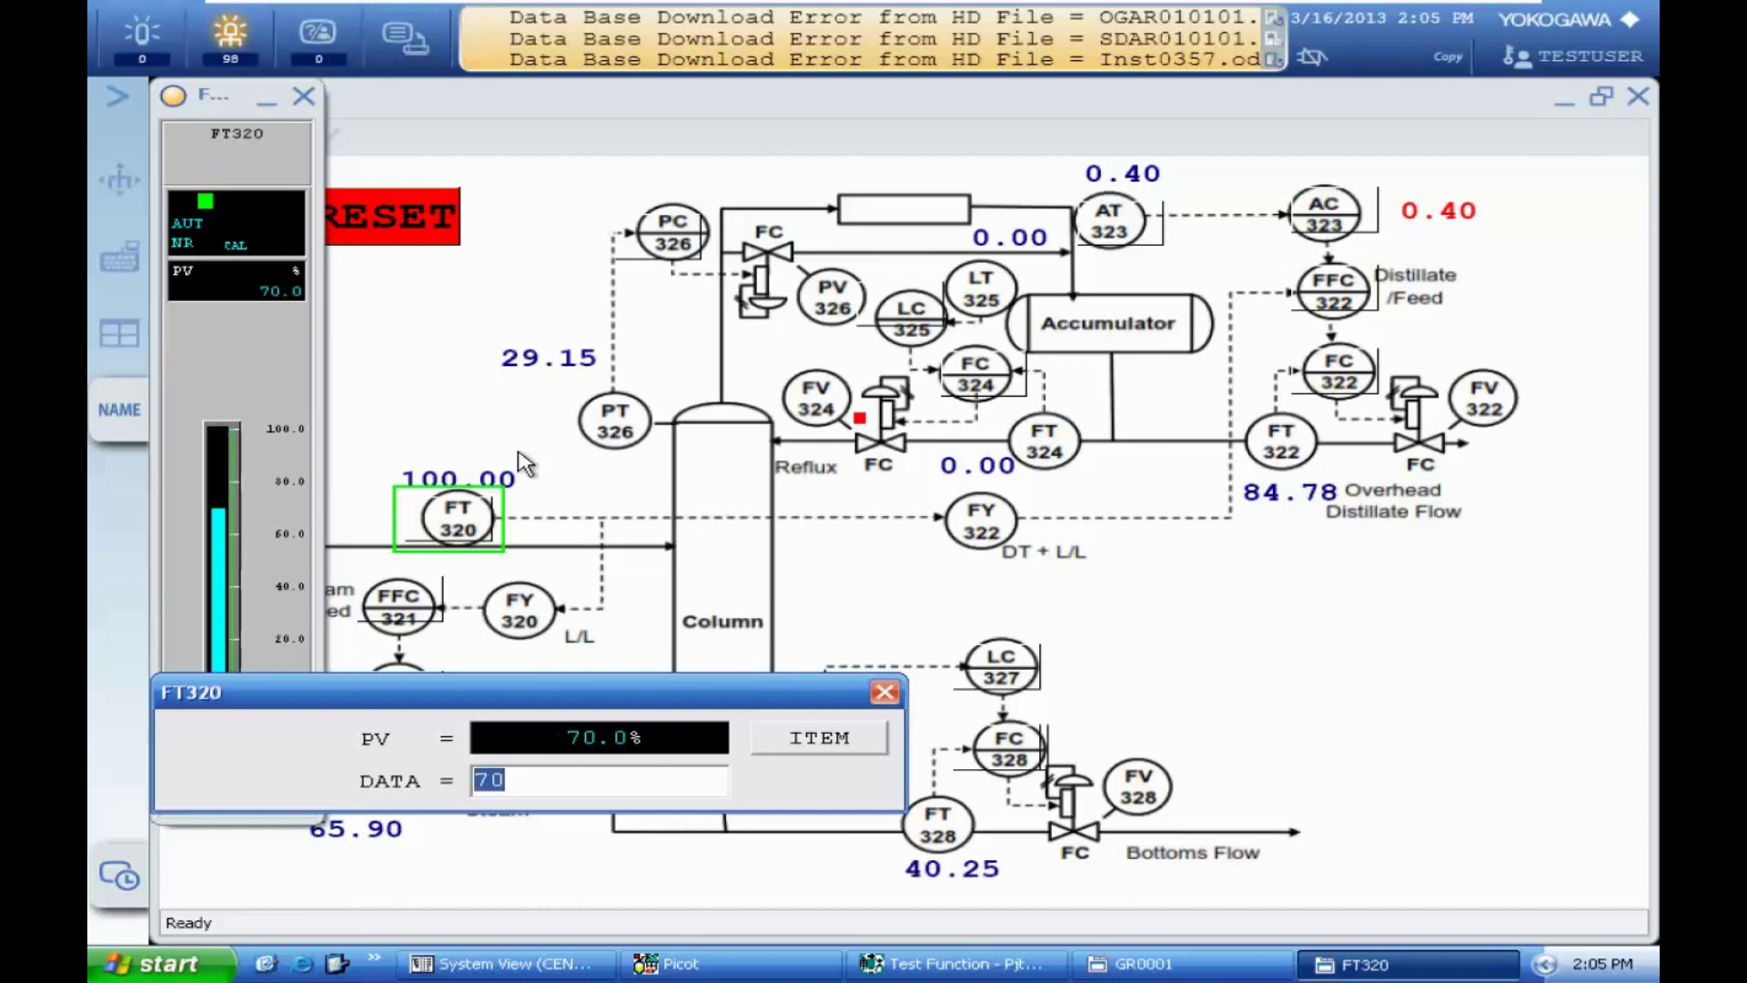
pyautogui.click(885, 693)
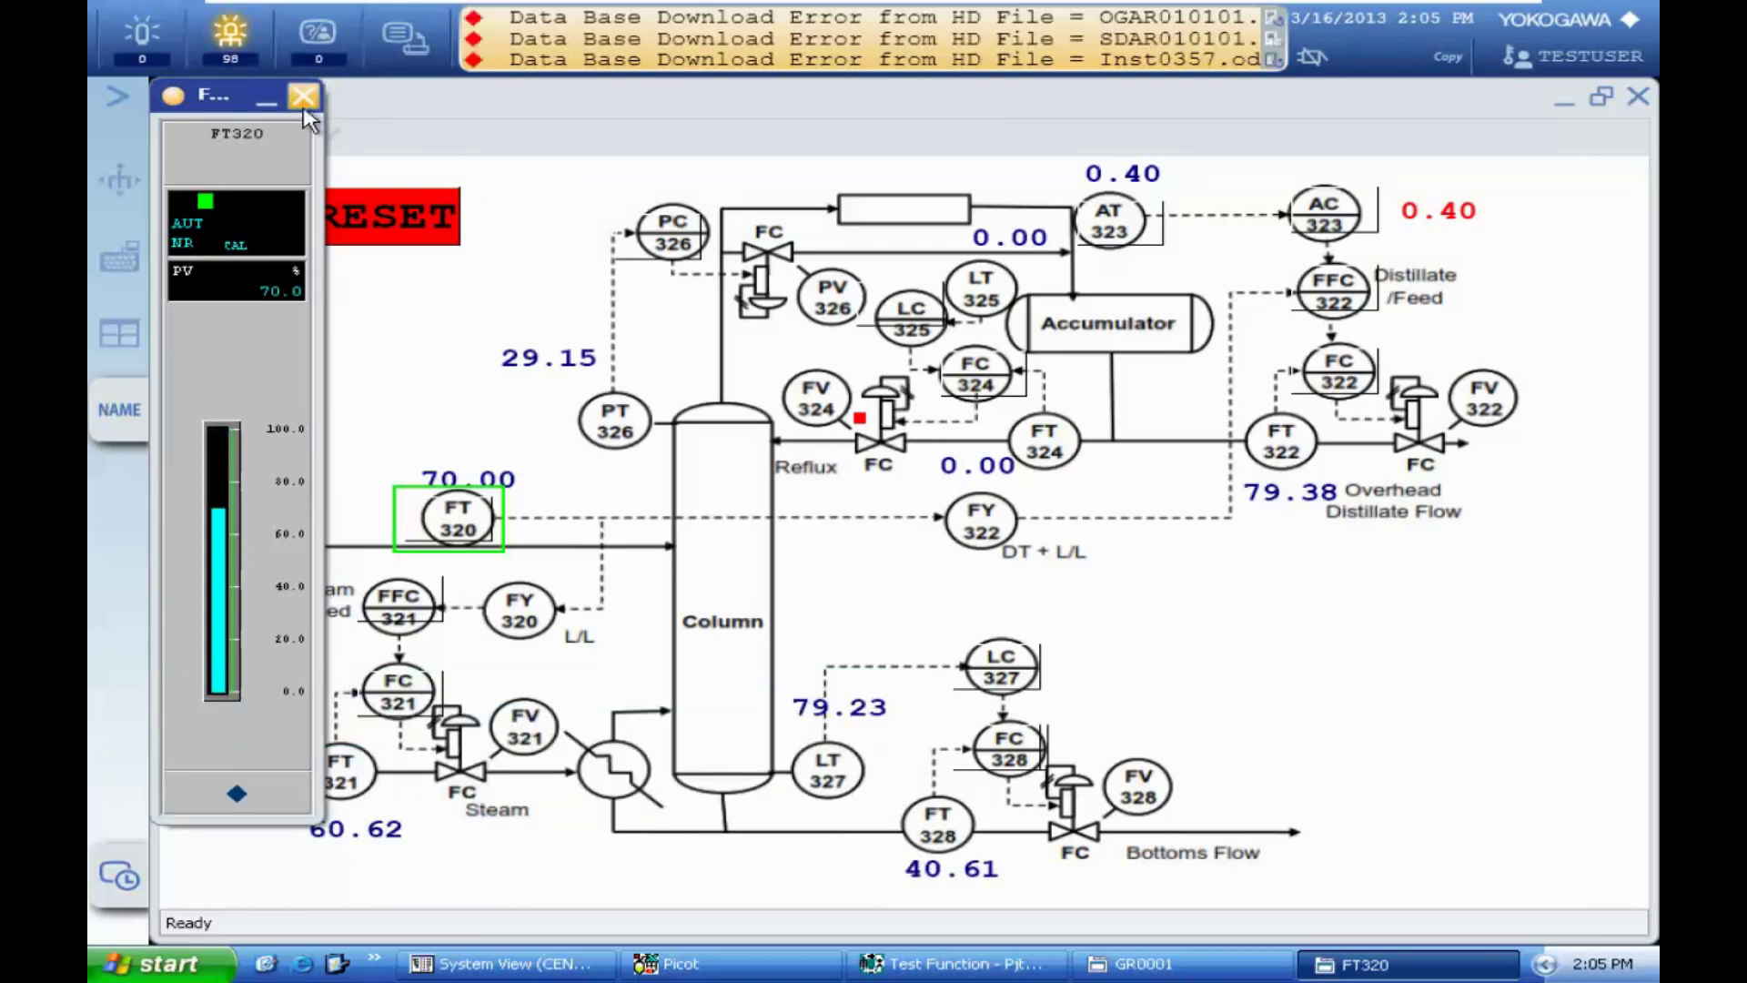
pyautogui.click(303, 96)
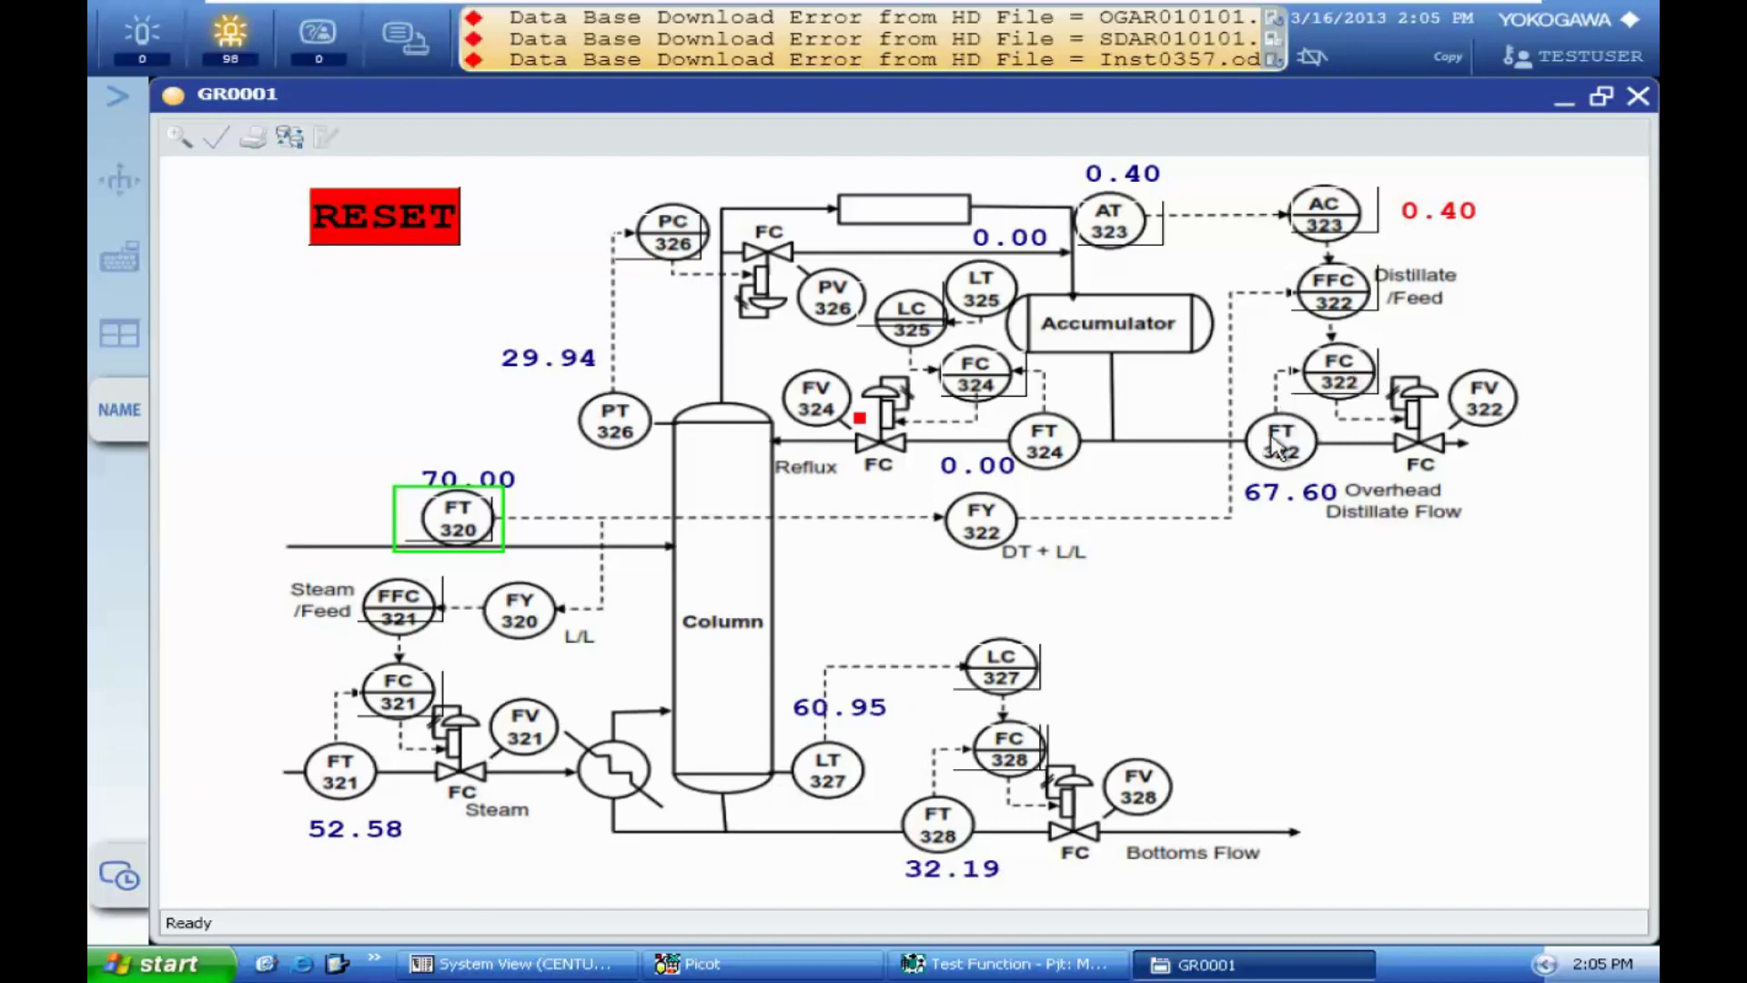
# - Switch the FC322 overhead distillate flow controller to manual mode
pyautogui.click(1345, 394)
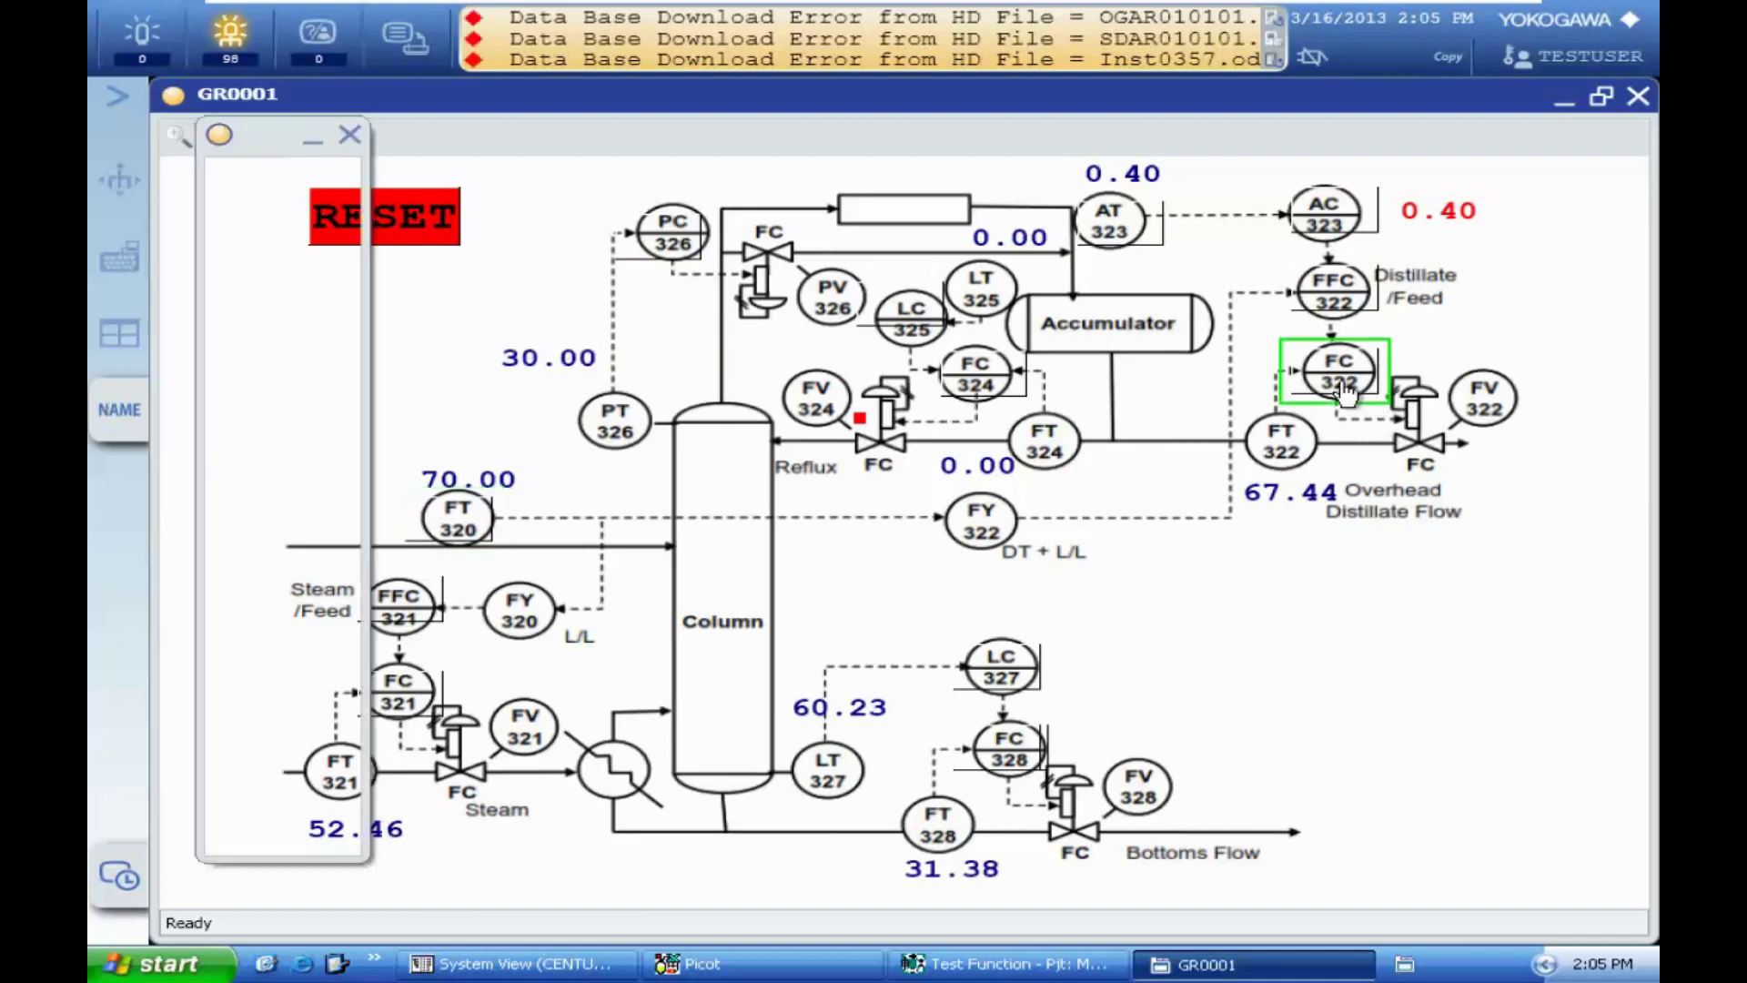
pyautogui.click(226, 264)
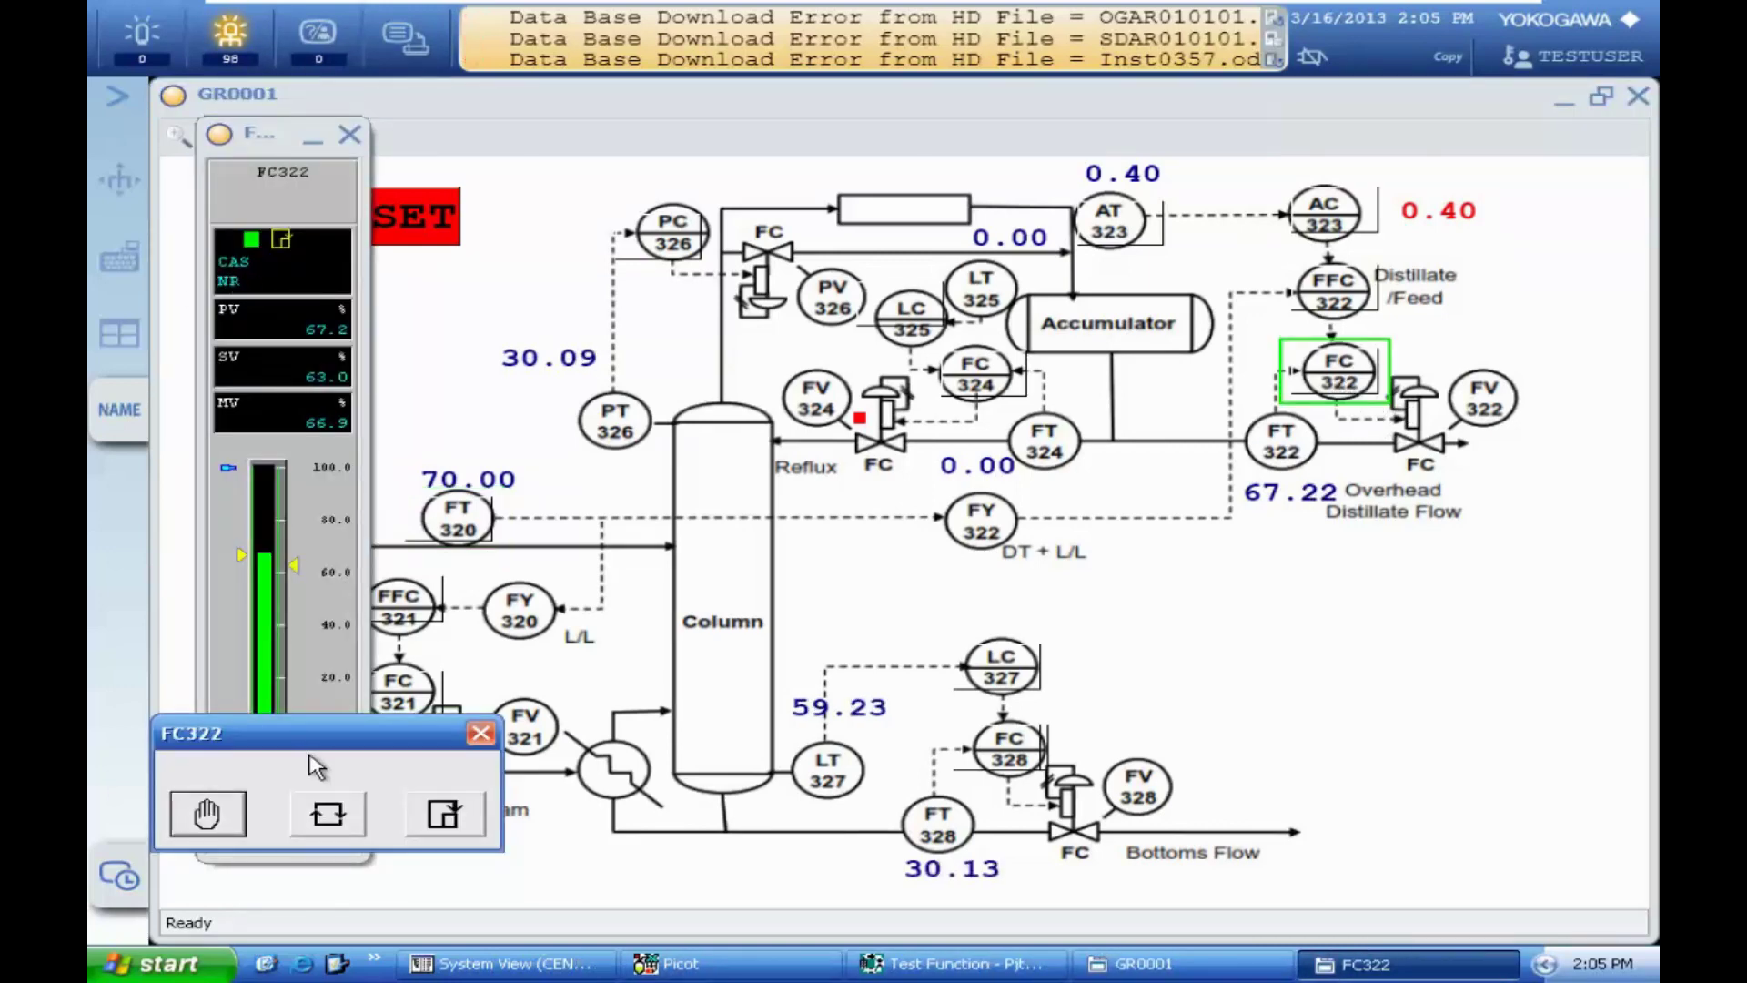
pyautogui.click(209, 812)
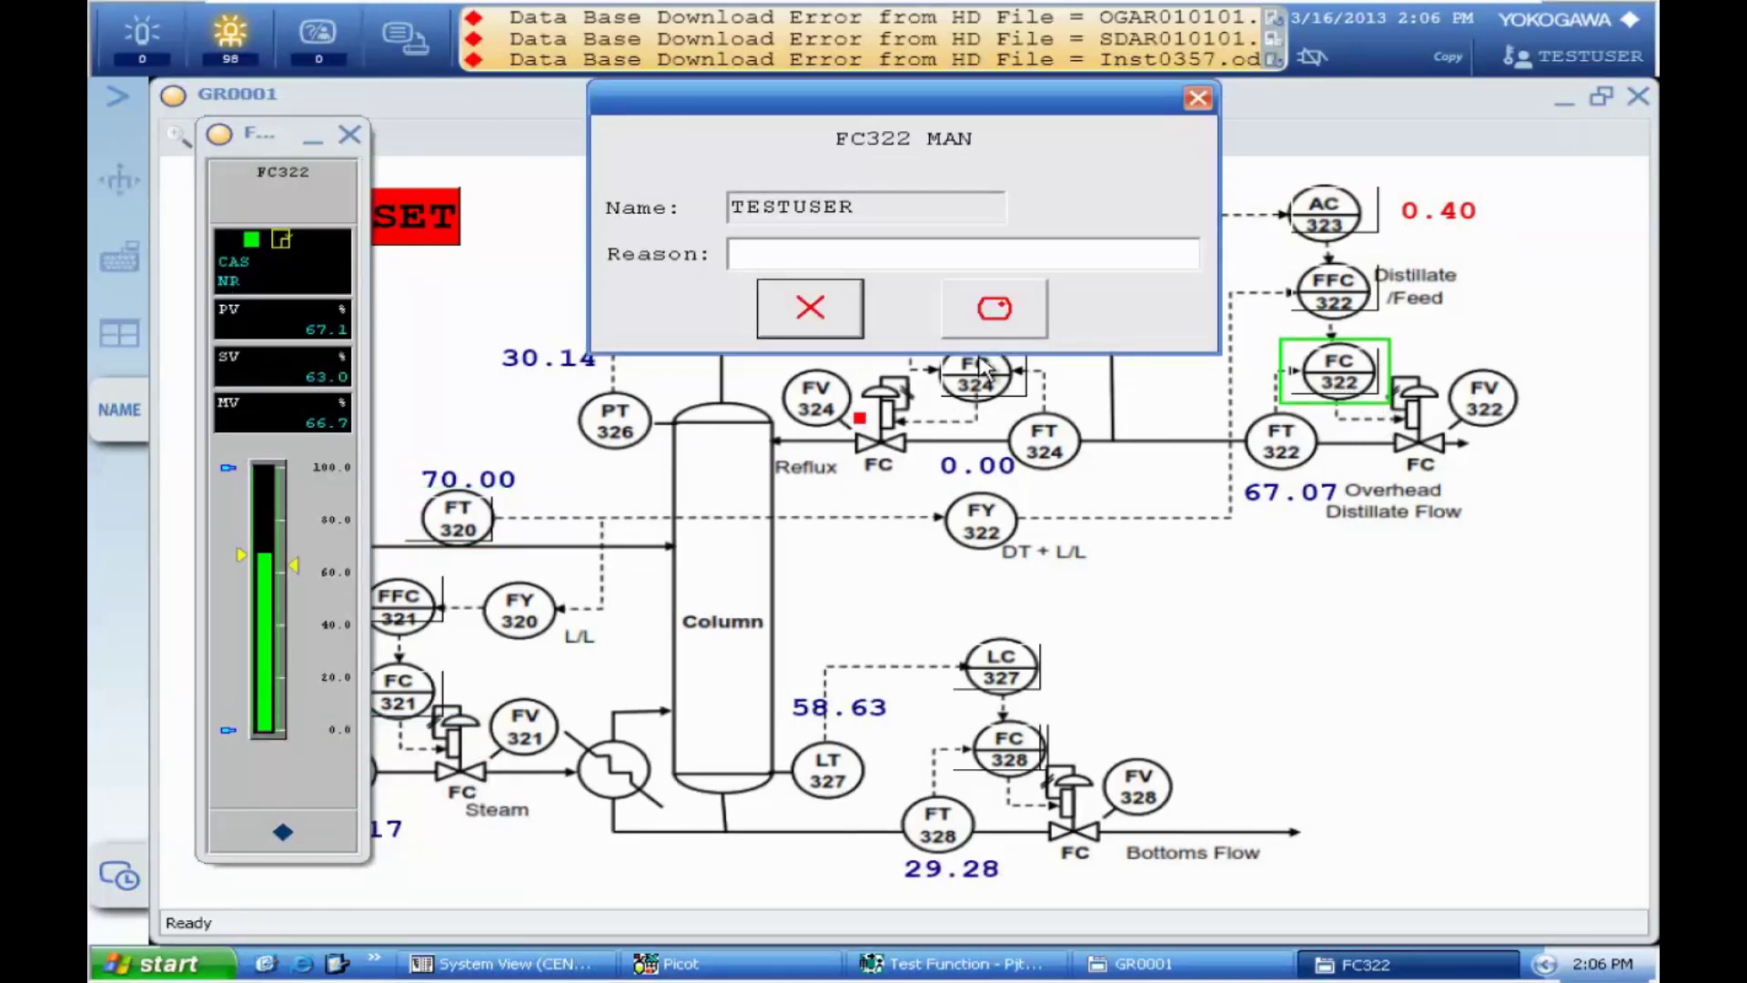
pyautogui.click(994, 301)
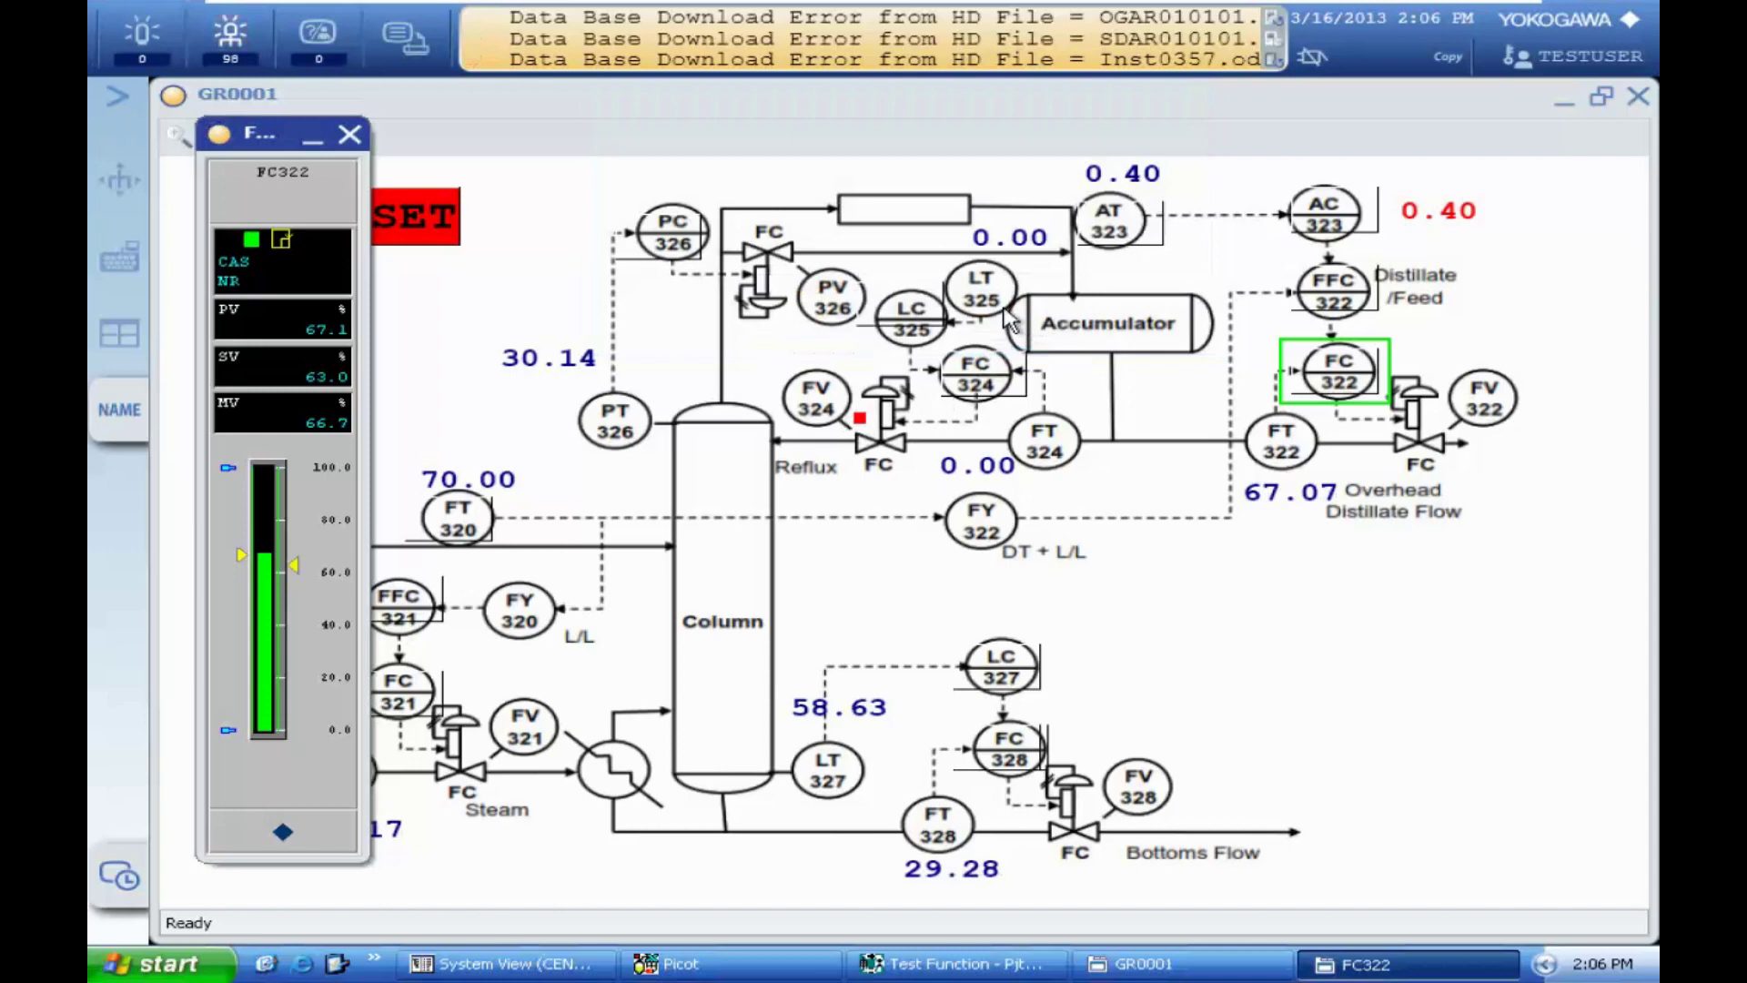
# - Set the manipulated value of FC322 to 0% to shut valve FV322, and close the controller's faceplate
pyautogui.click(306, 423)
pyautogui.write('0')
pyautogui.press('Return')
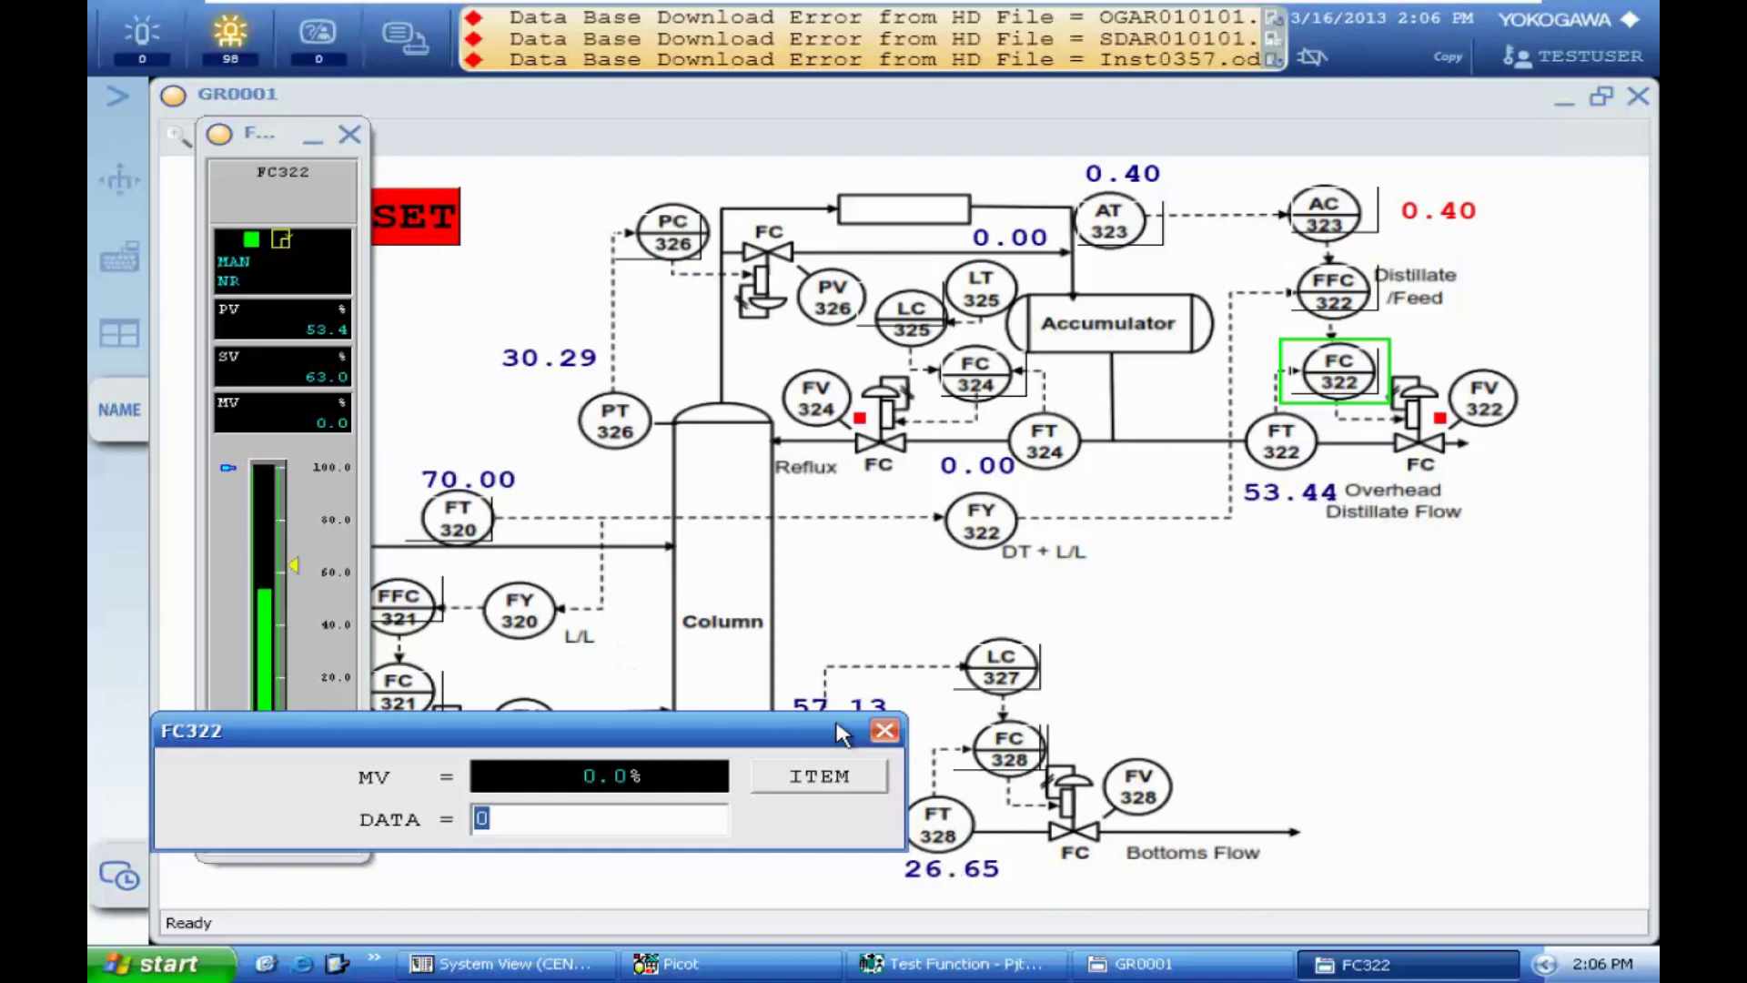
pyautogui.click(883, 731)
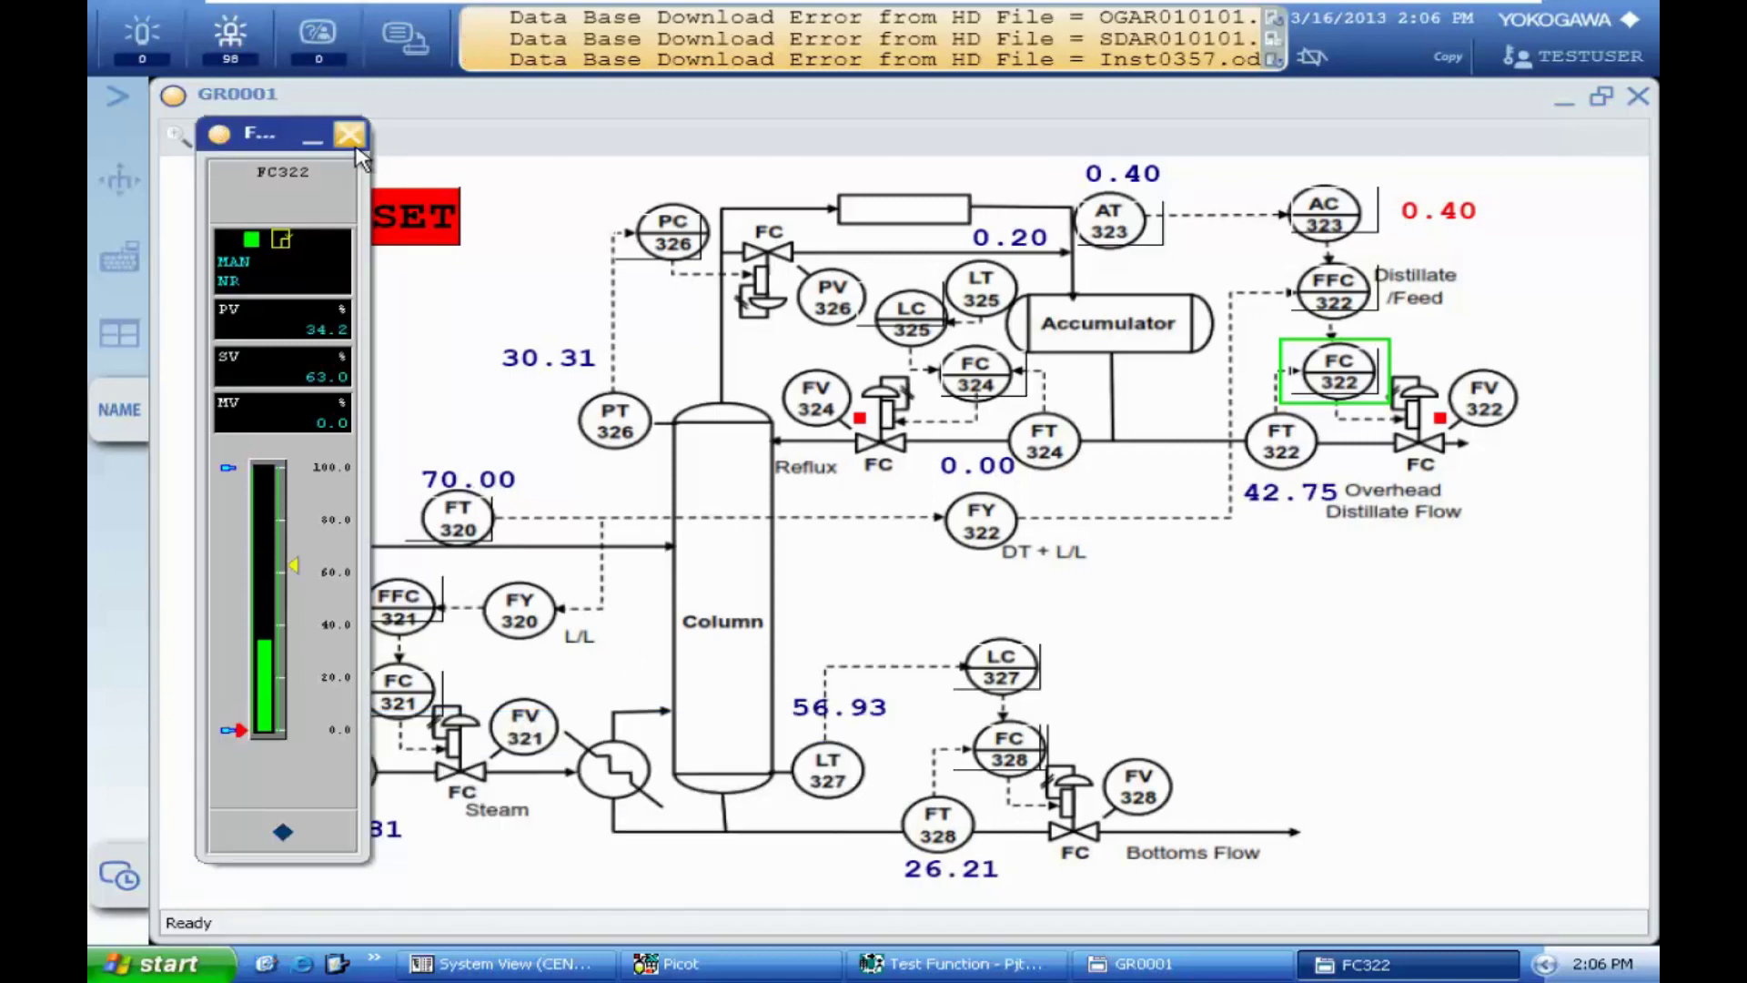
pyautogui.click(349, 135)
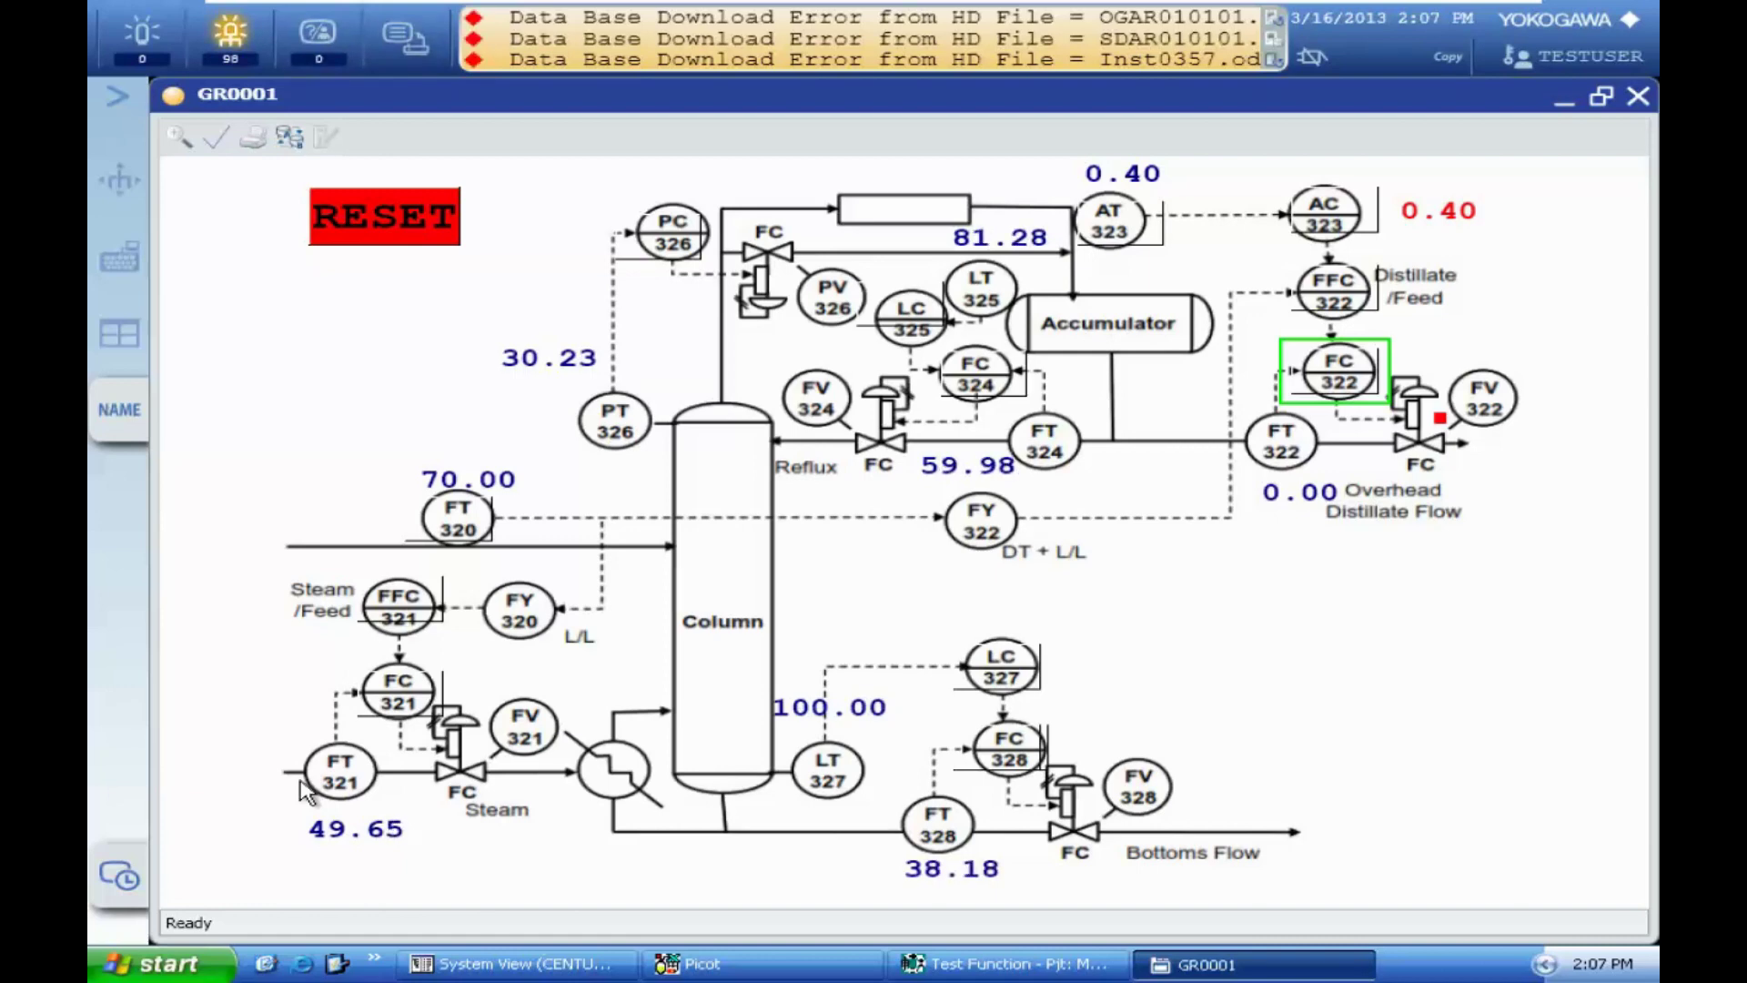
# - Return the FC322 overhead distillate flow controller to cascade mode and close its faceplate
pyautogui.click(1356, 377)
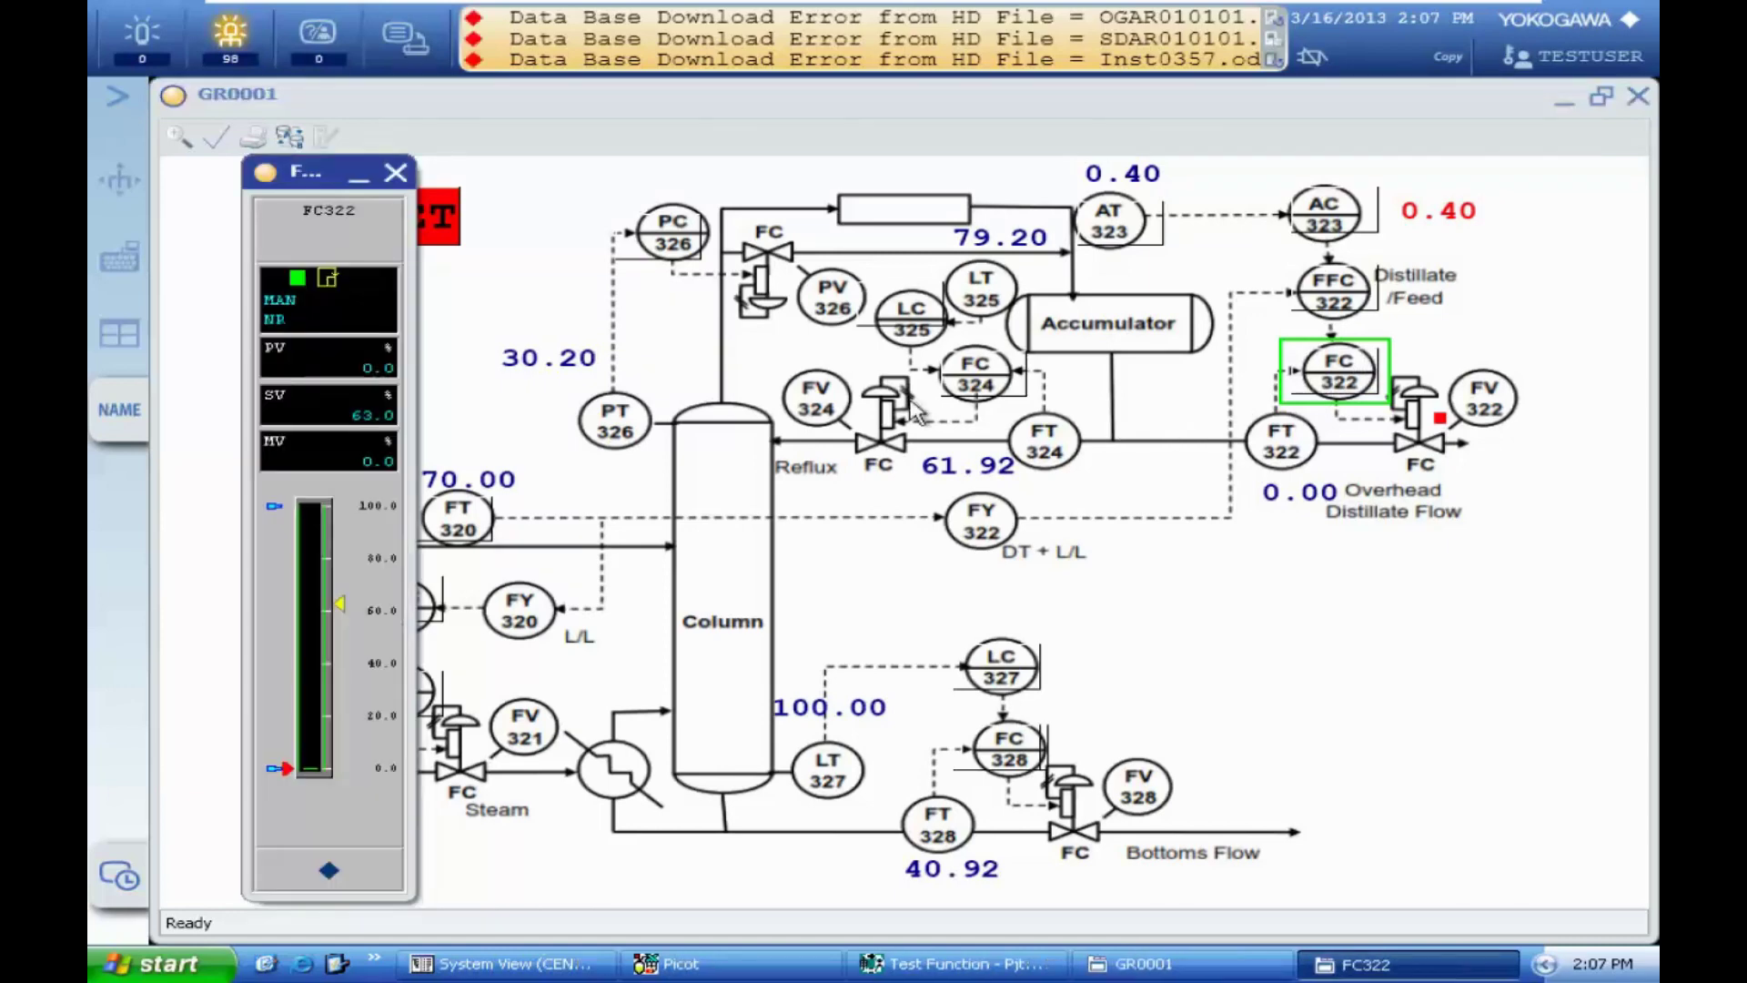
pyautogui.click(287, 298)
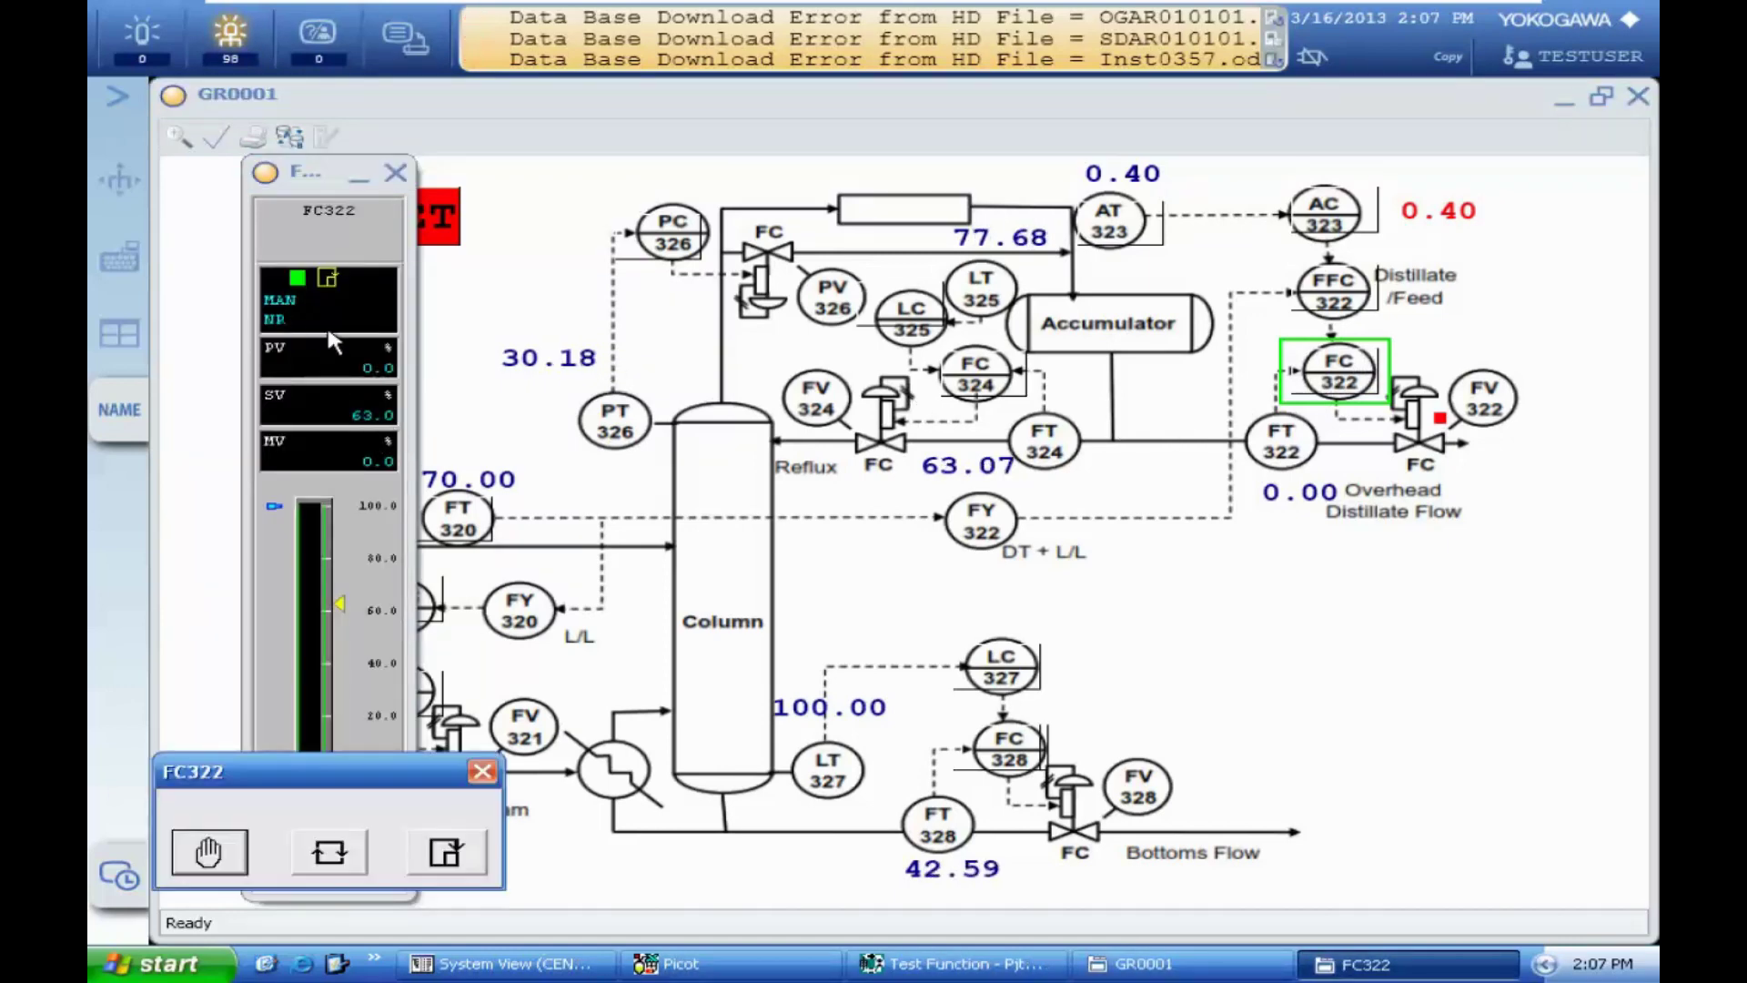
pyautogui.click(446, 856)
pyautogui.click(1001, 307)
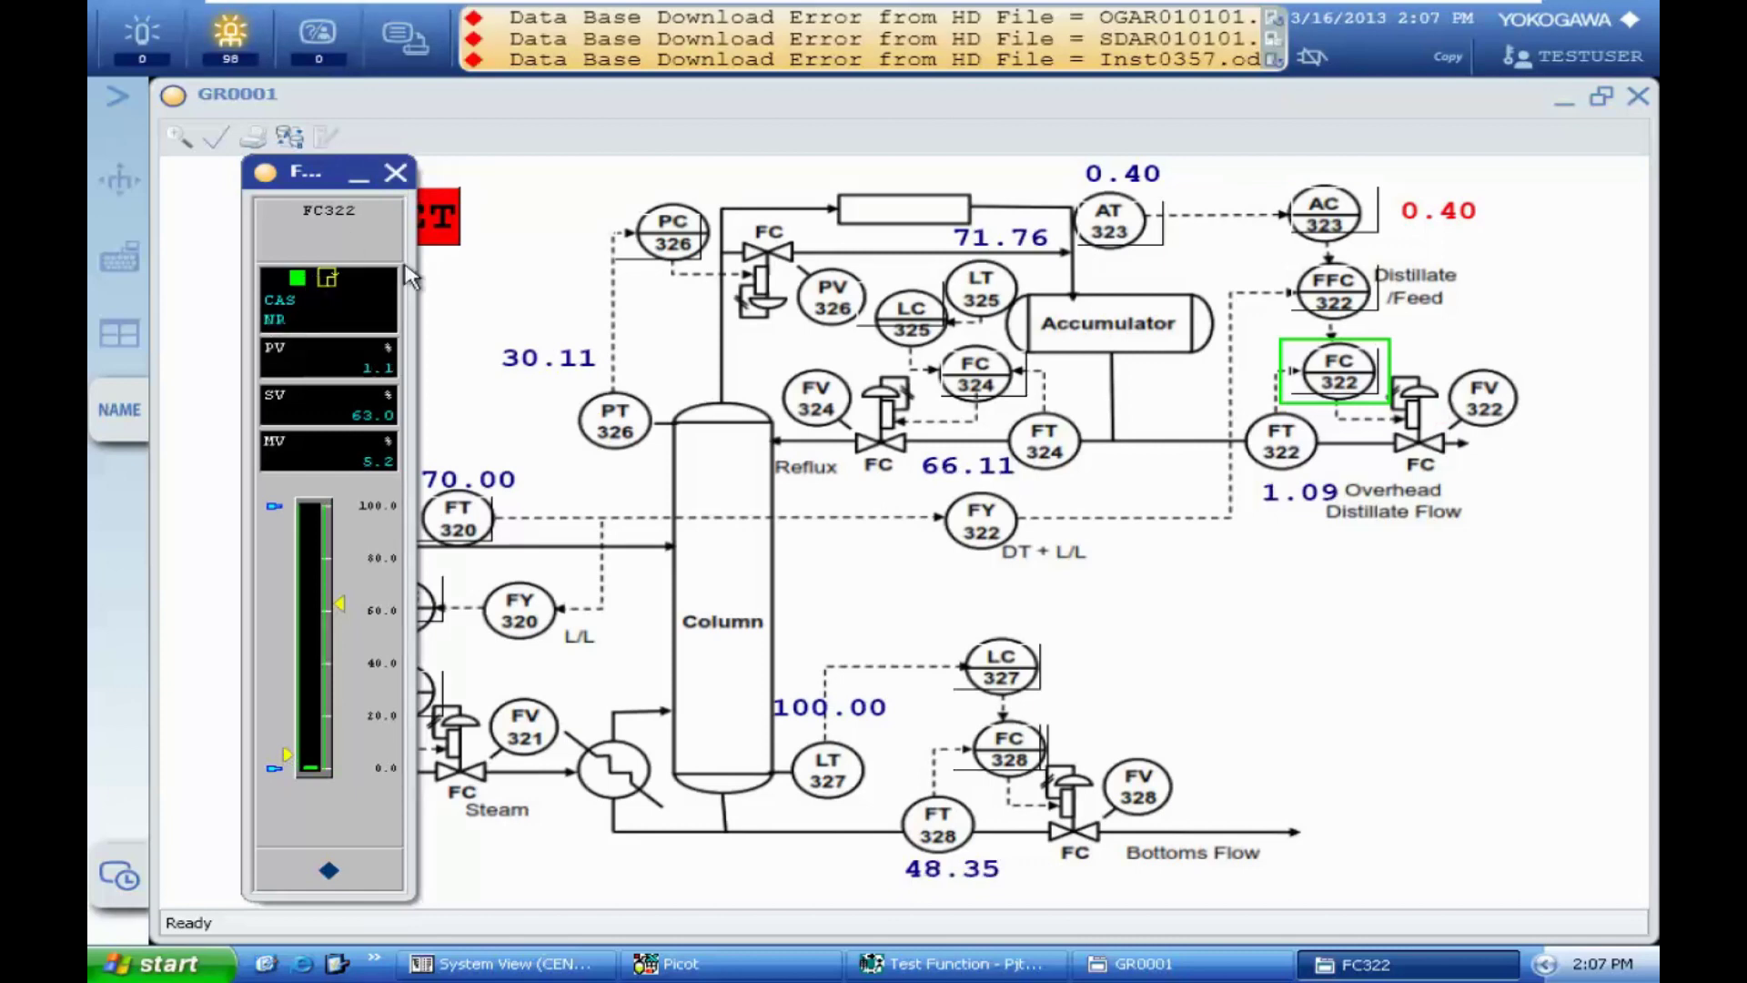
pyautogui.click(395, 172)
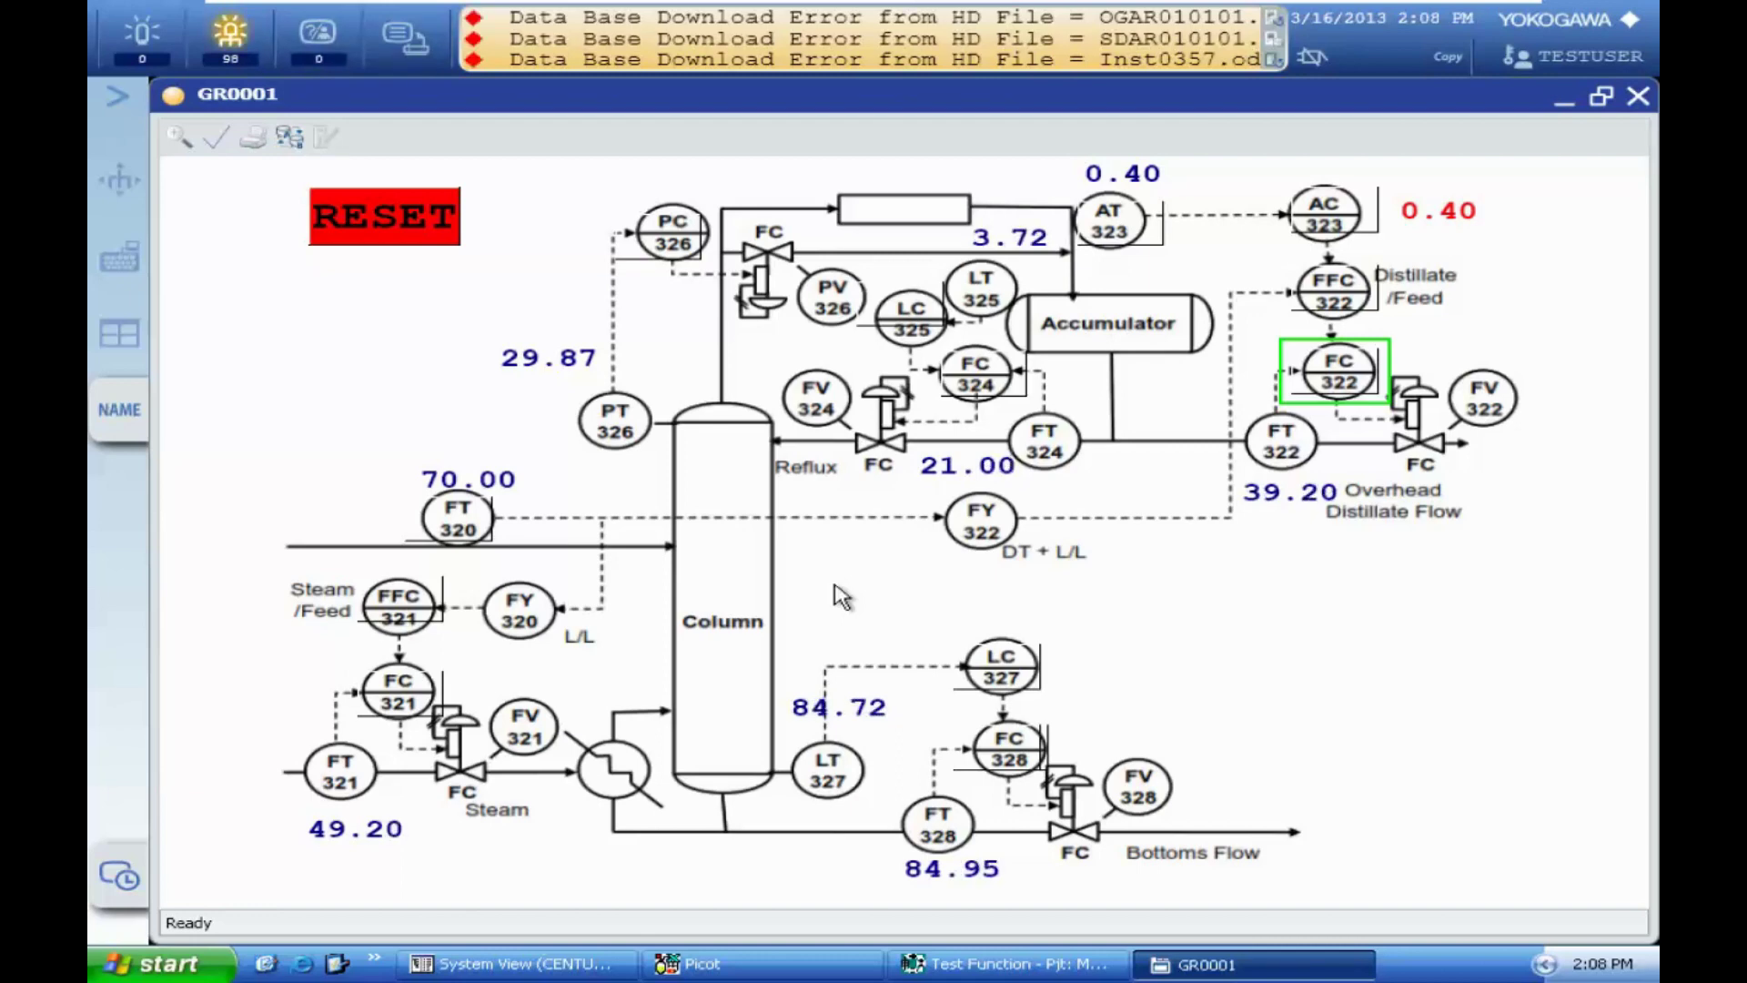
pyautogui.moveTo(1332, 10)
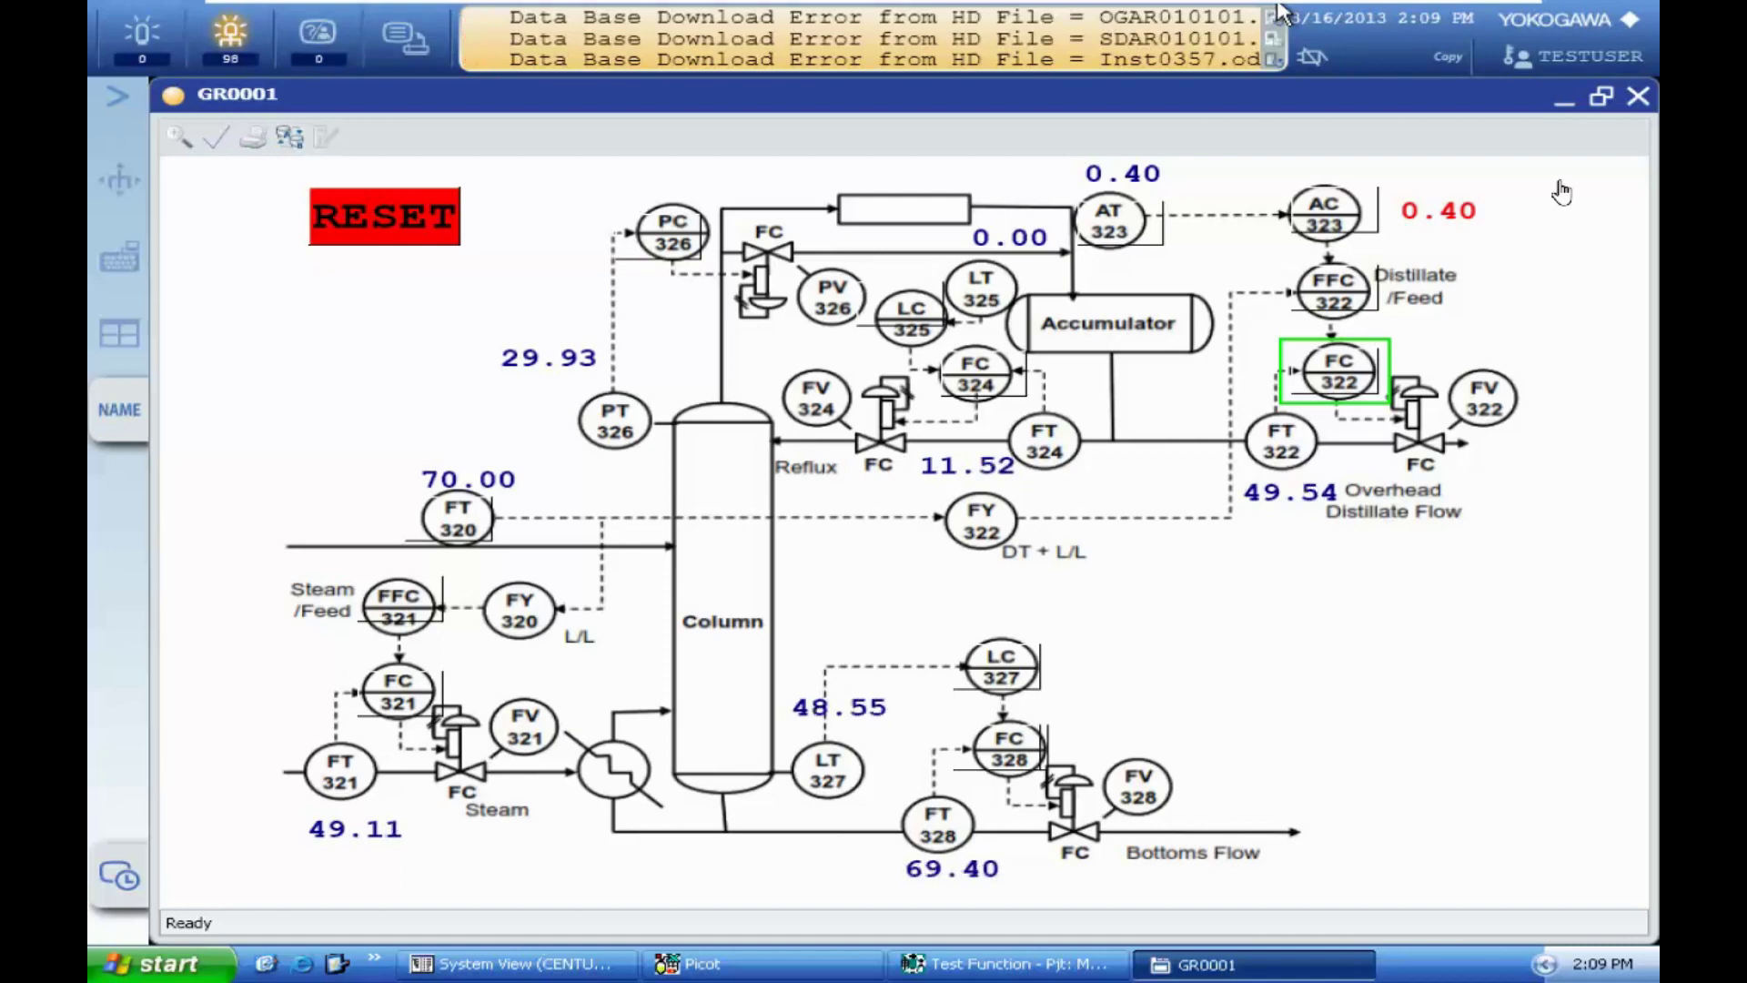
# - Check the cascade mode, process value and set value of overhead distillate flow controller FC322 on its faceplate
pyautogui.click(1350, 384)
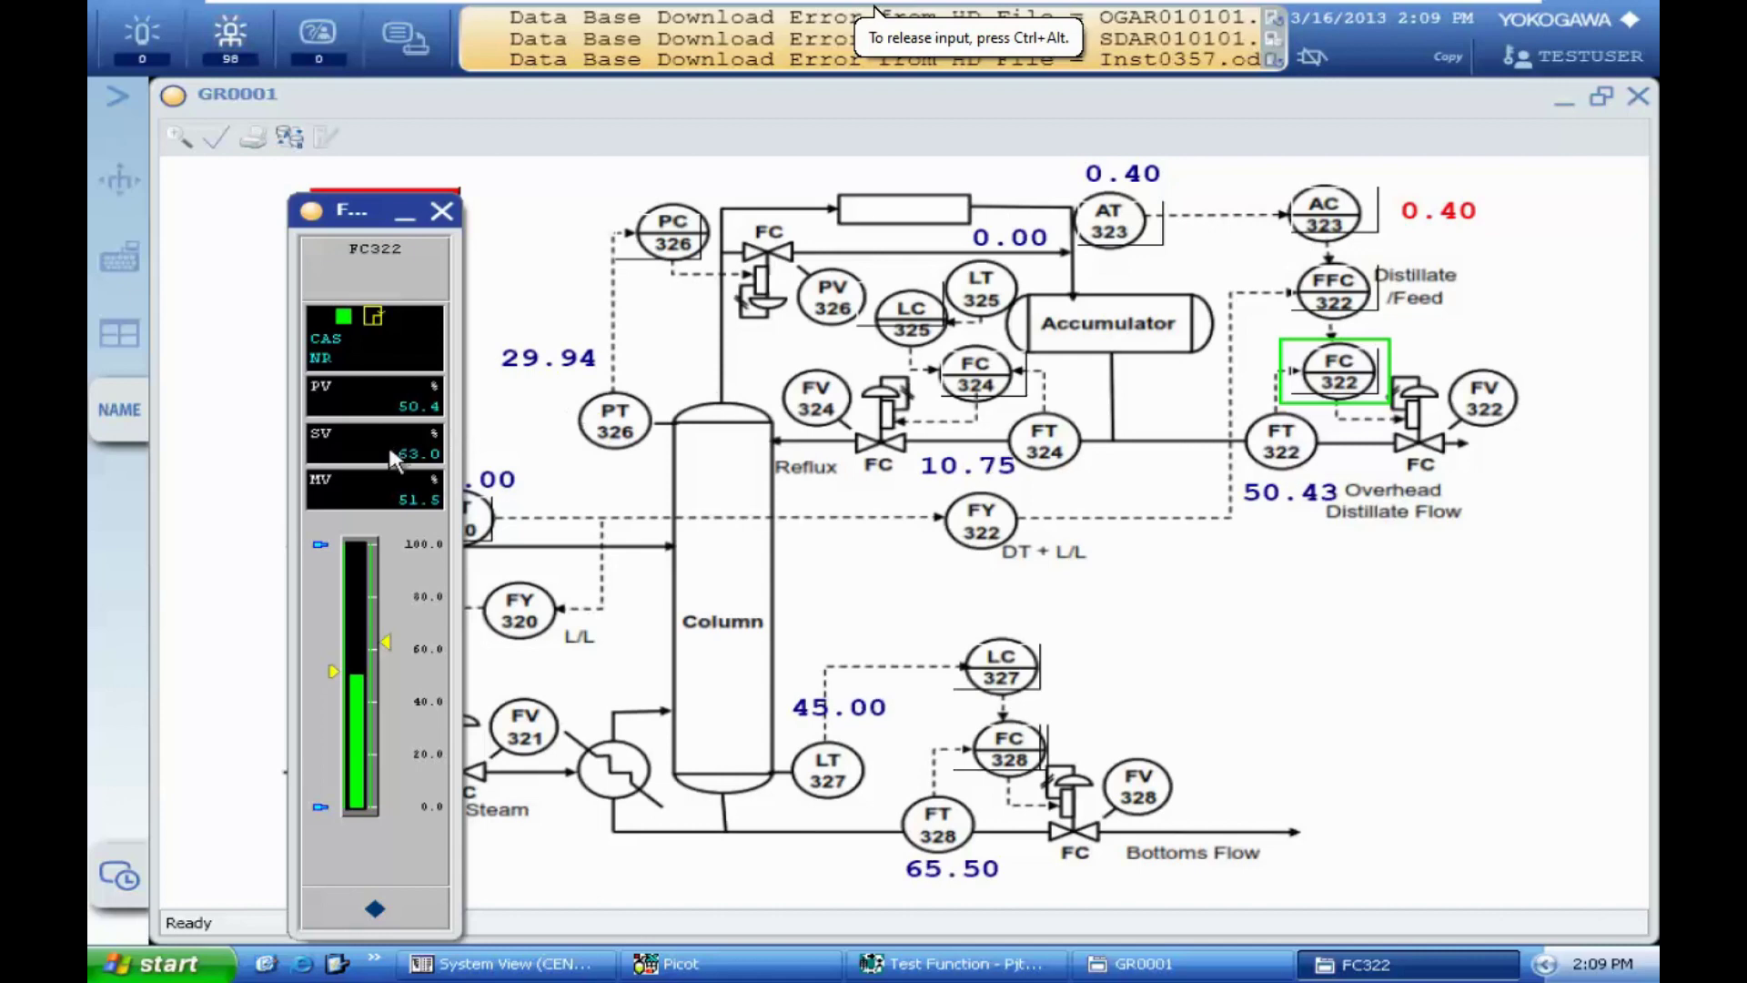
pyautogui.click(442, 211)
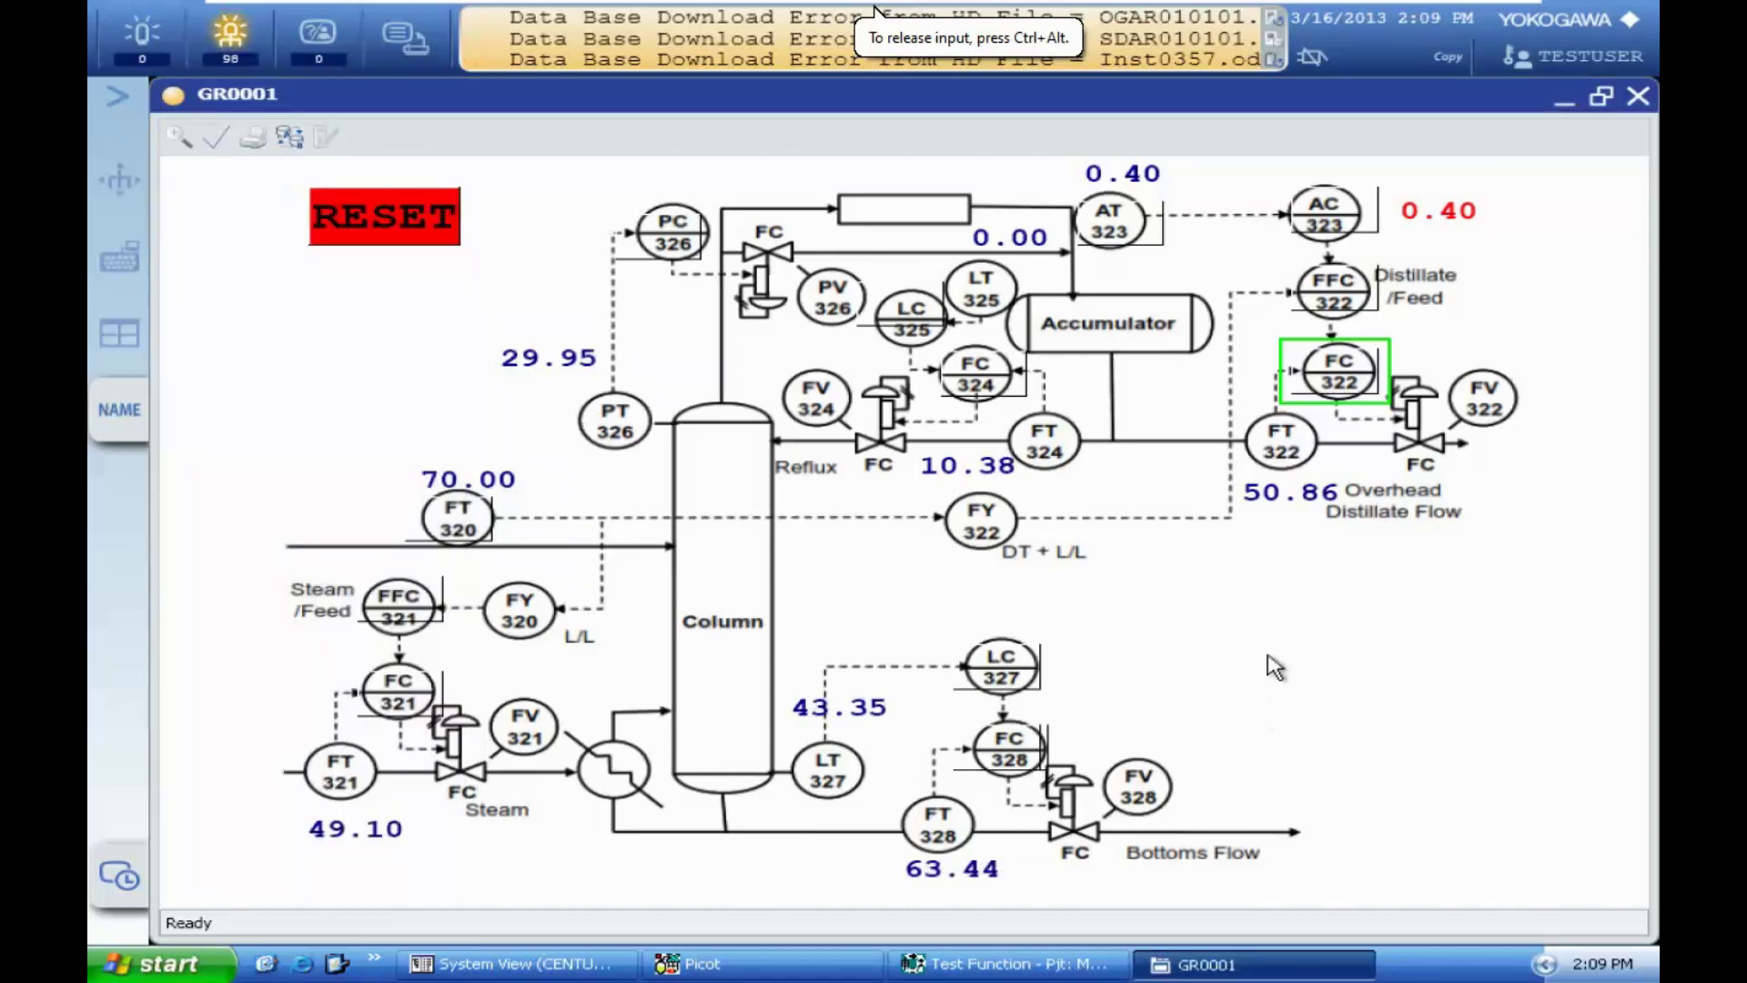
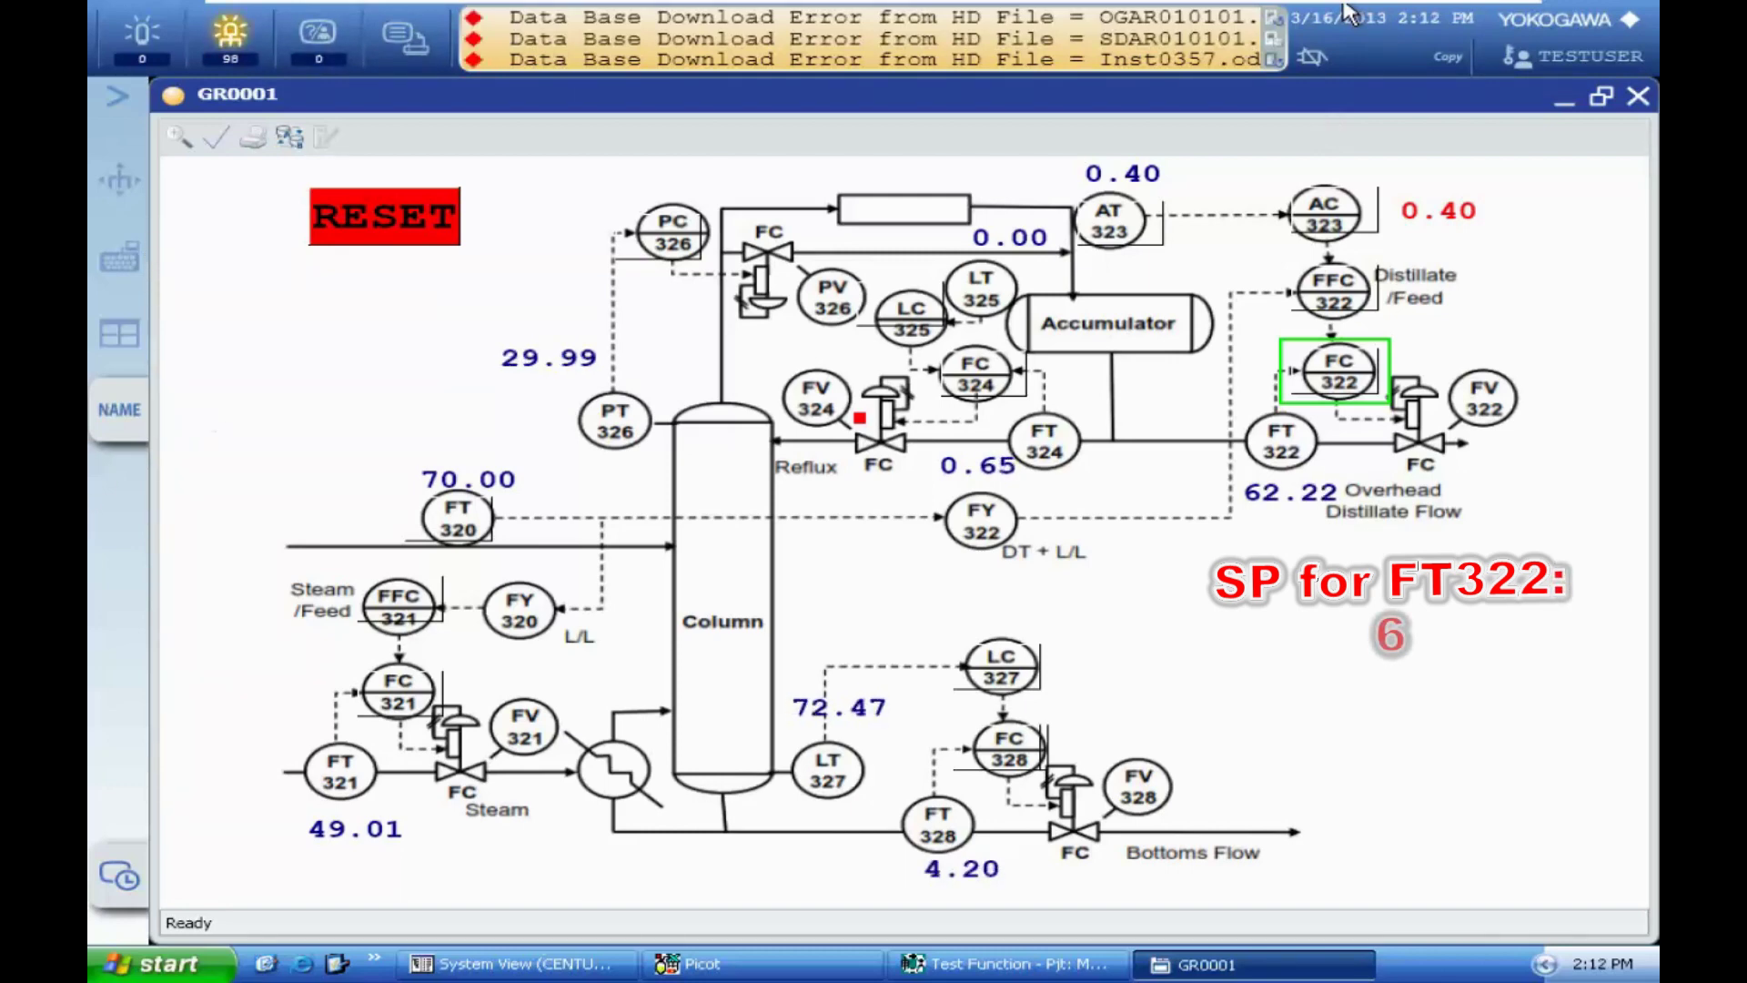
pyautogui.click(874, 7)
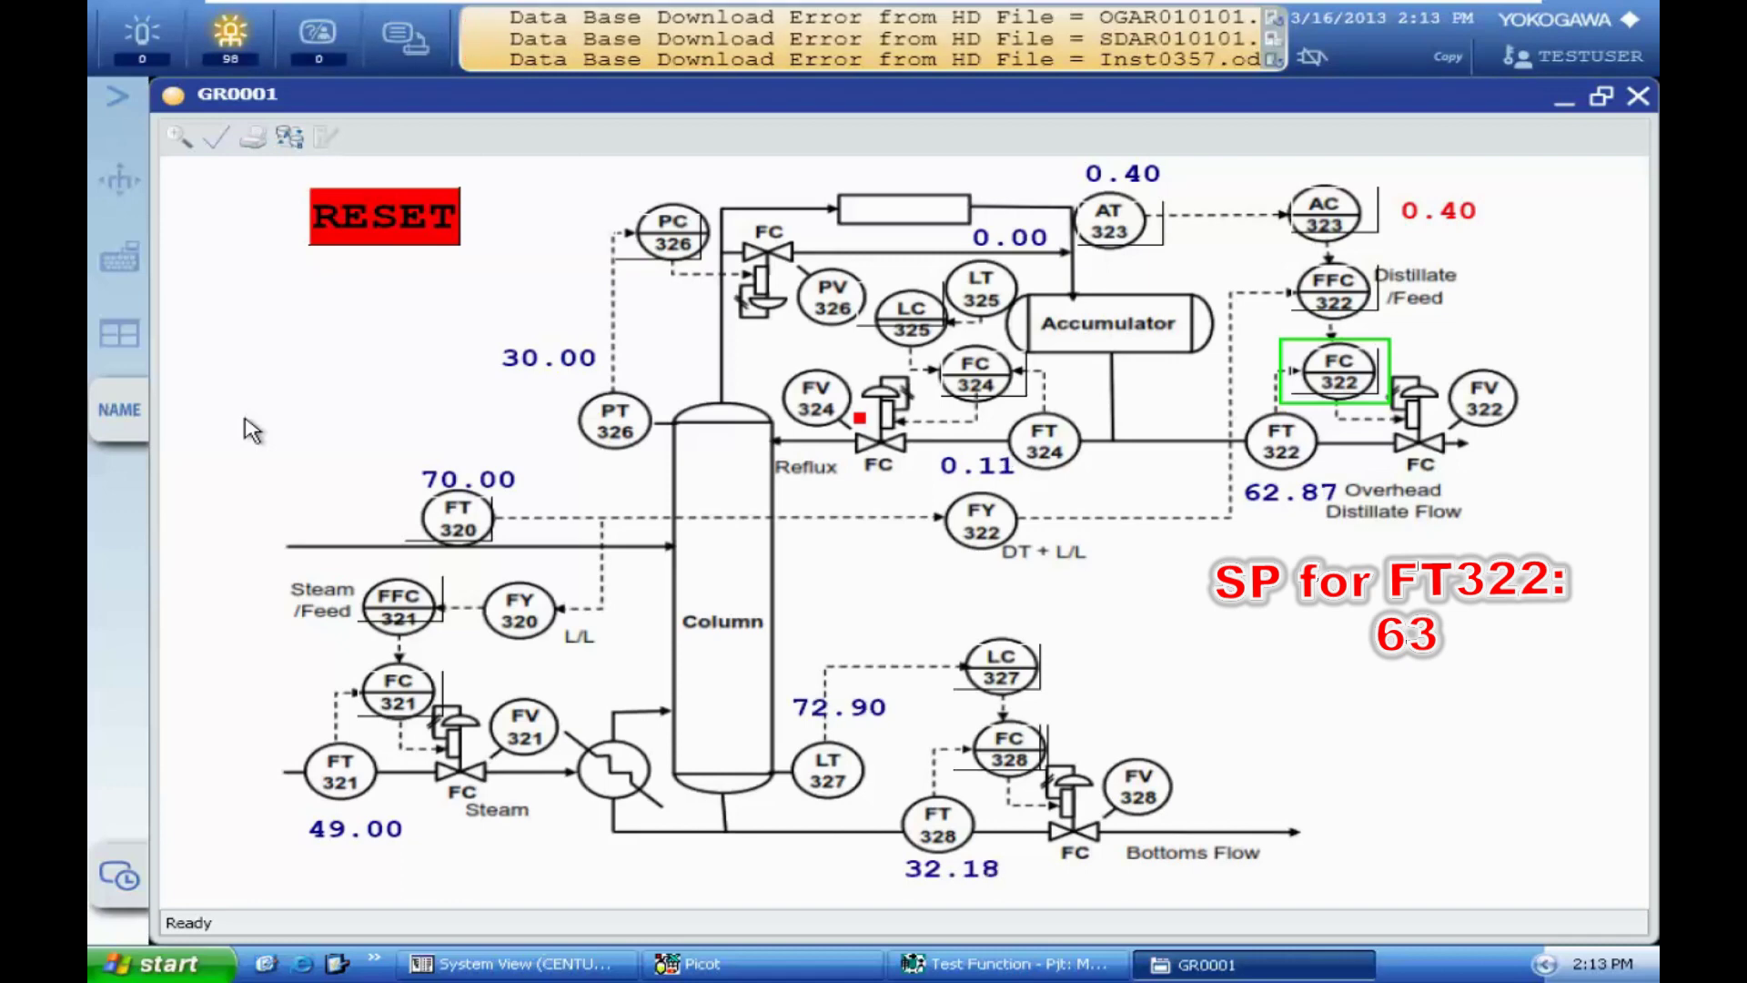
pyautogui.click(1312, 375)
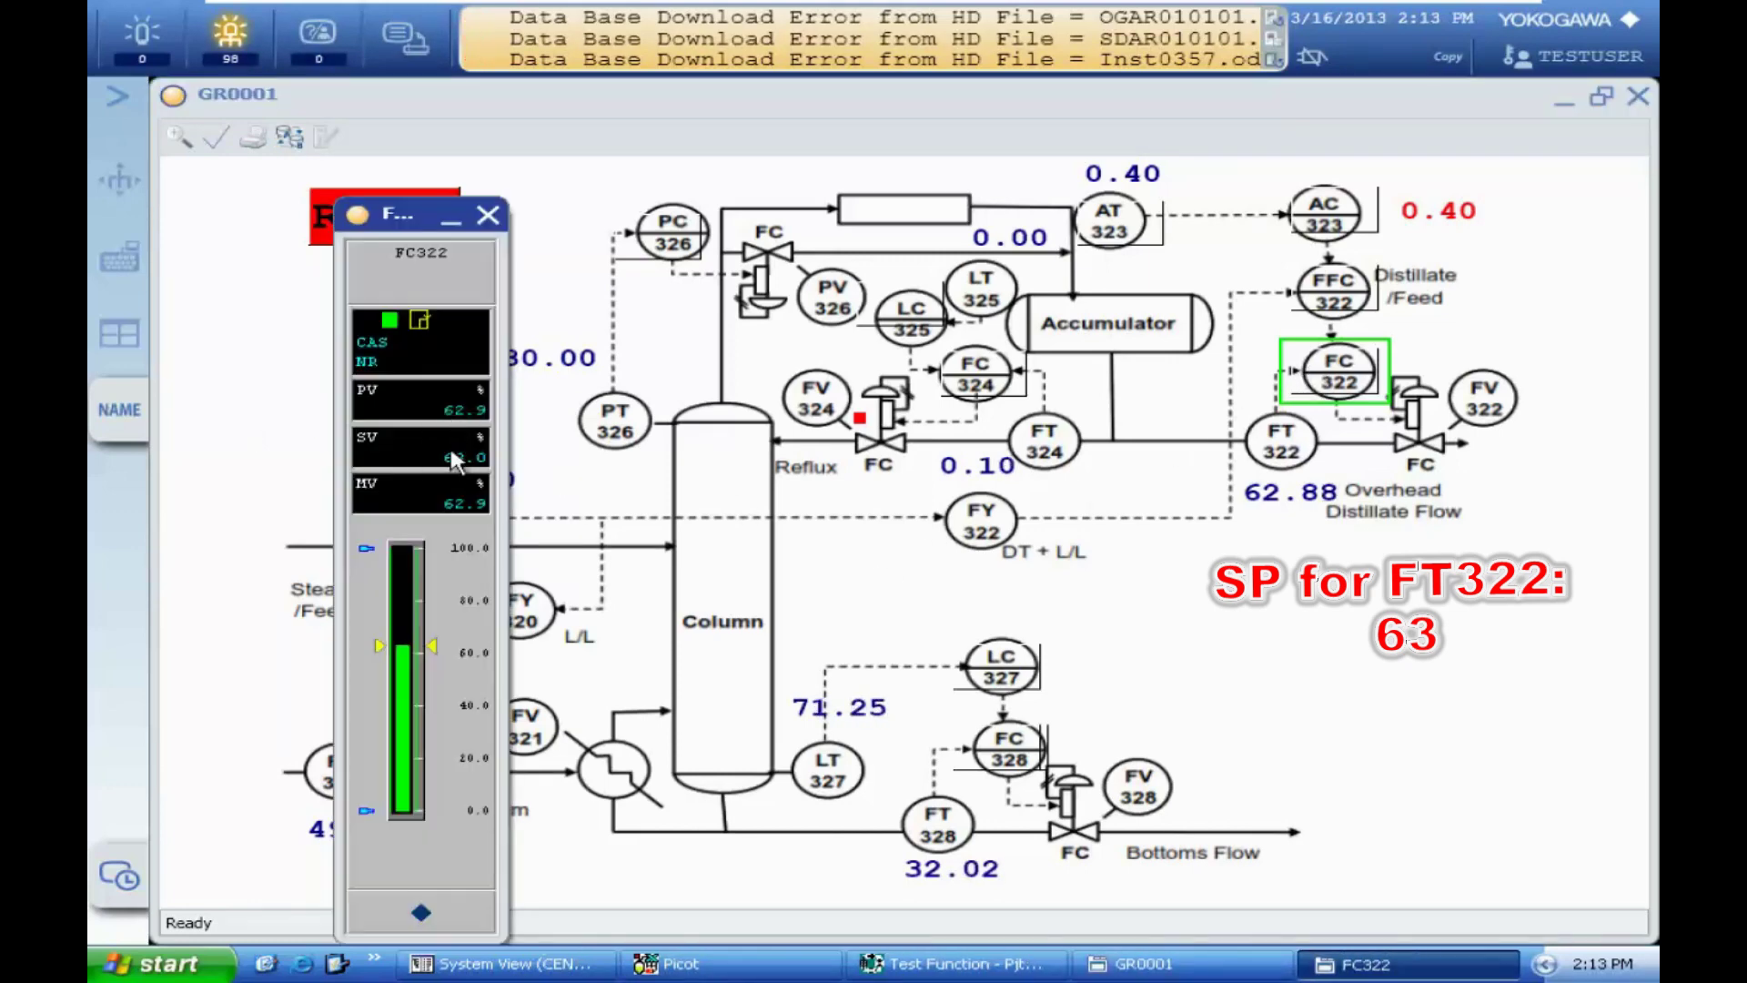
pyautogui.click(487, 215)
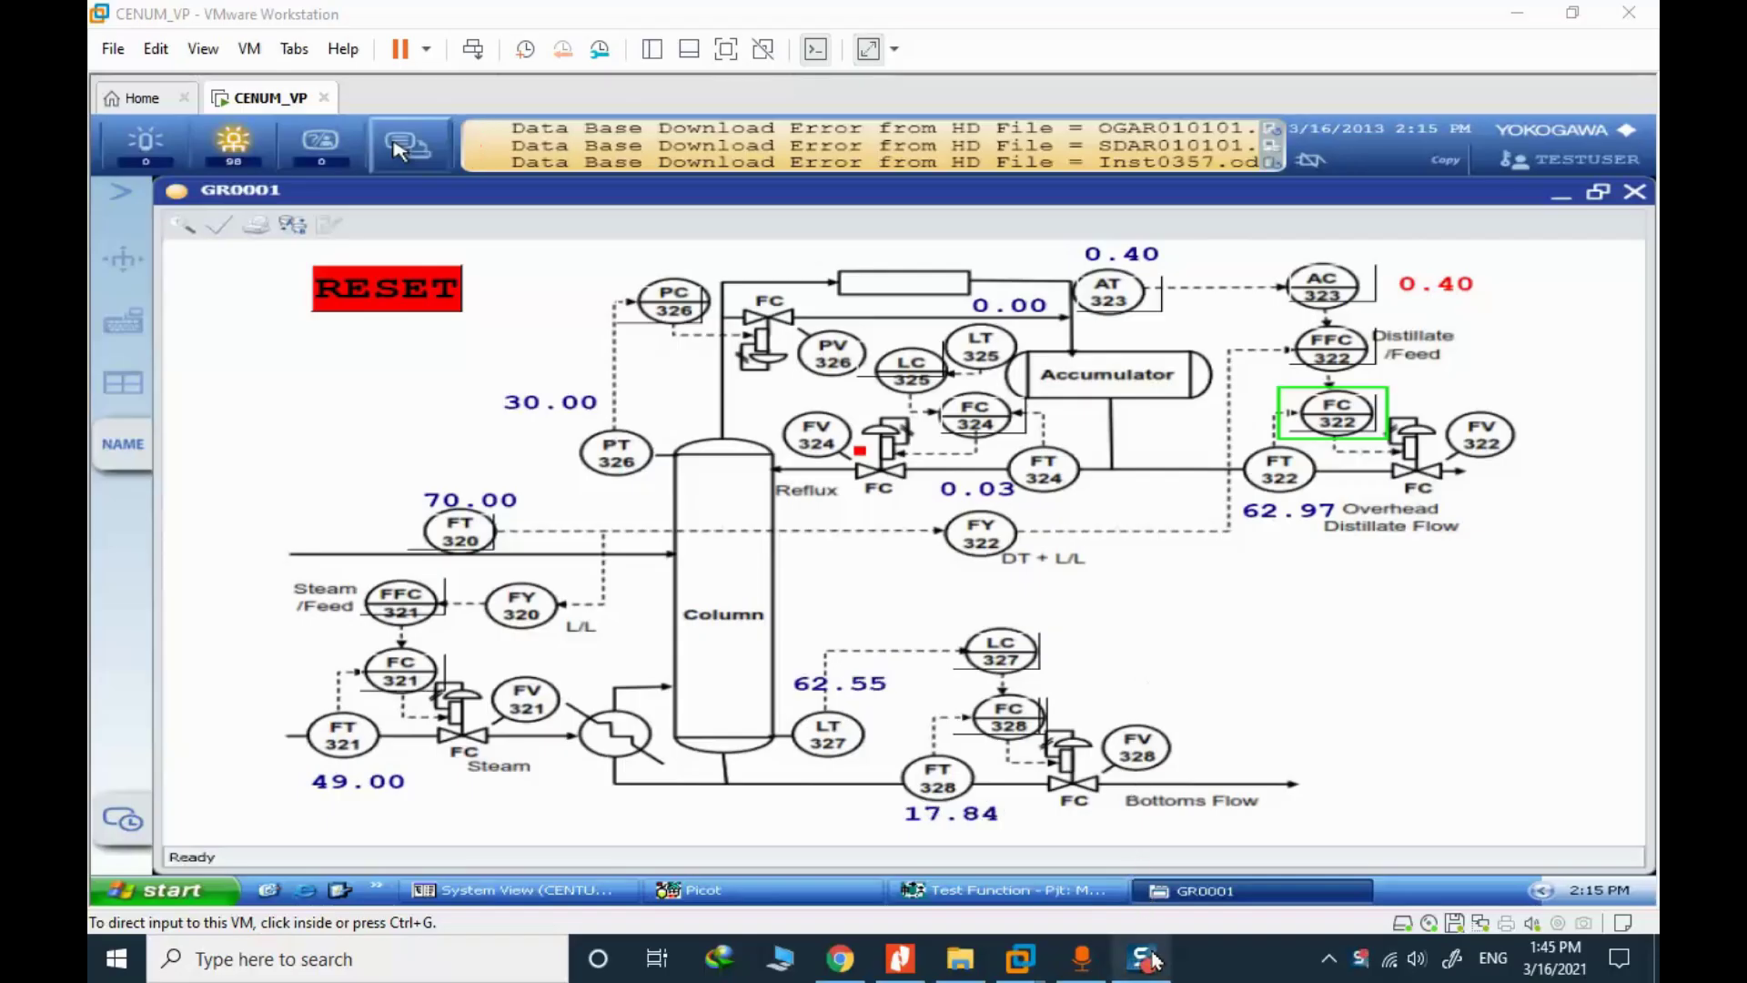
# - Switch the FC321 steam flow controller to manual mode
pyautogui.click(725, 49)
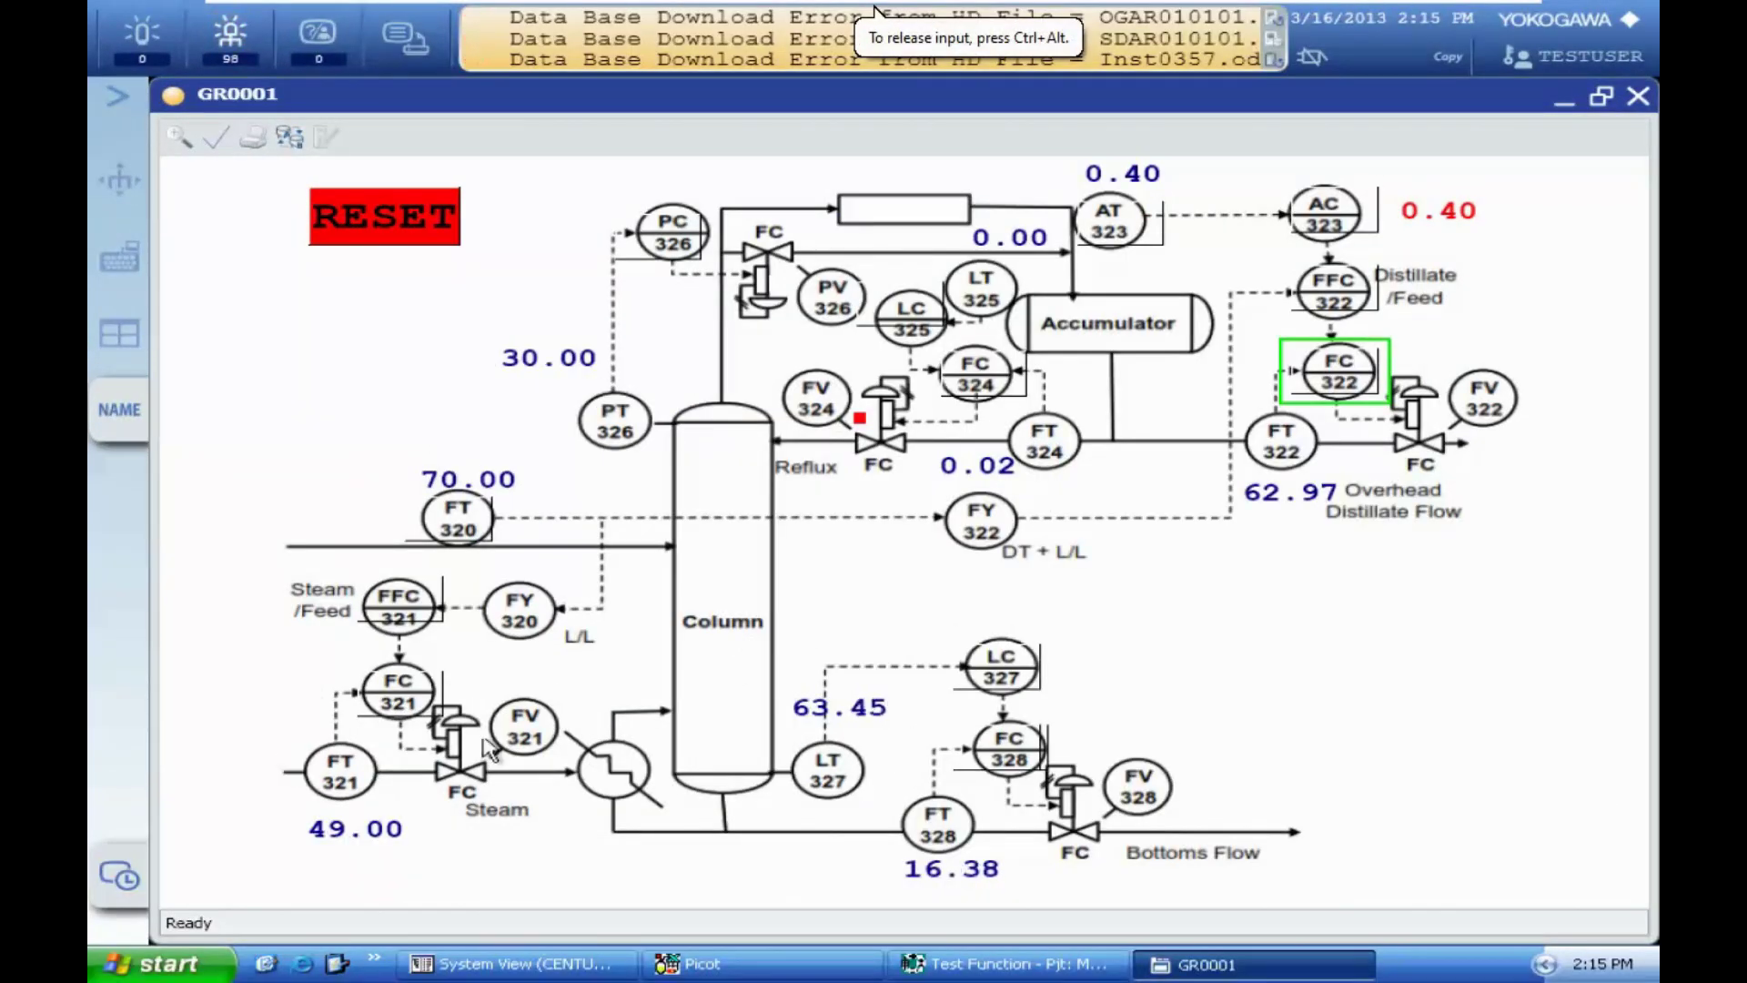
pyautogui.click(395, 702)
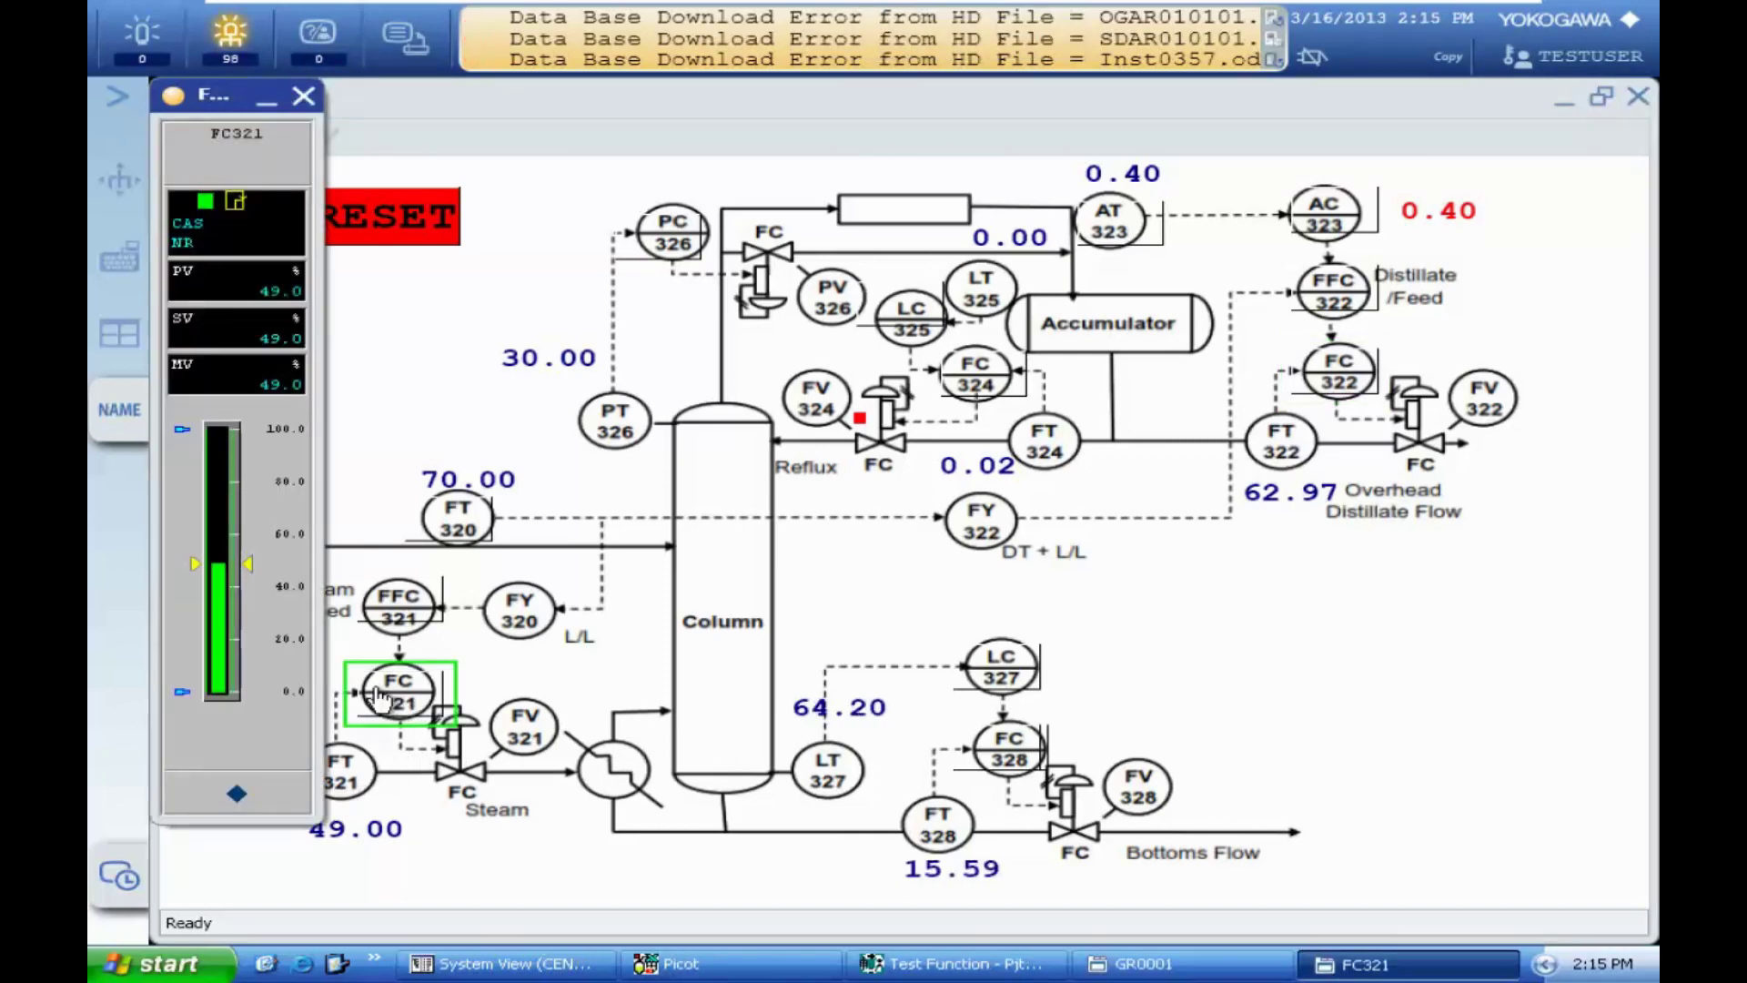
pyautogui.click(185, 244)
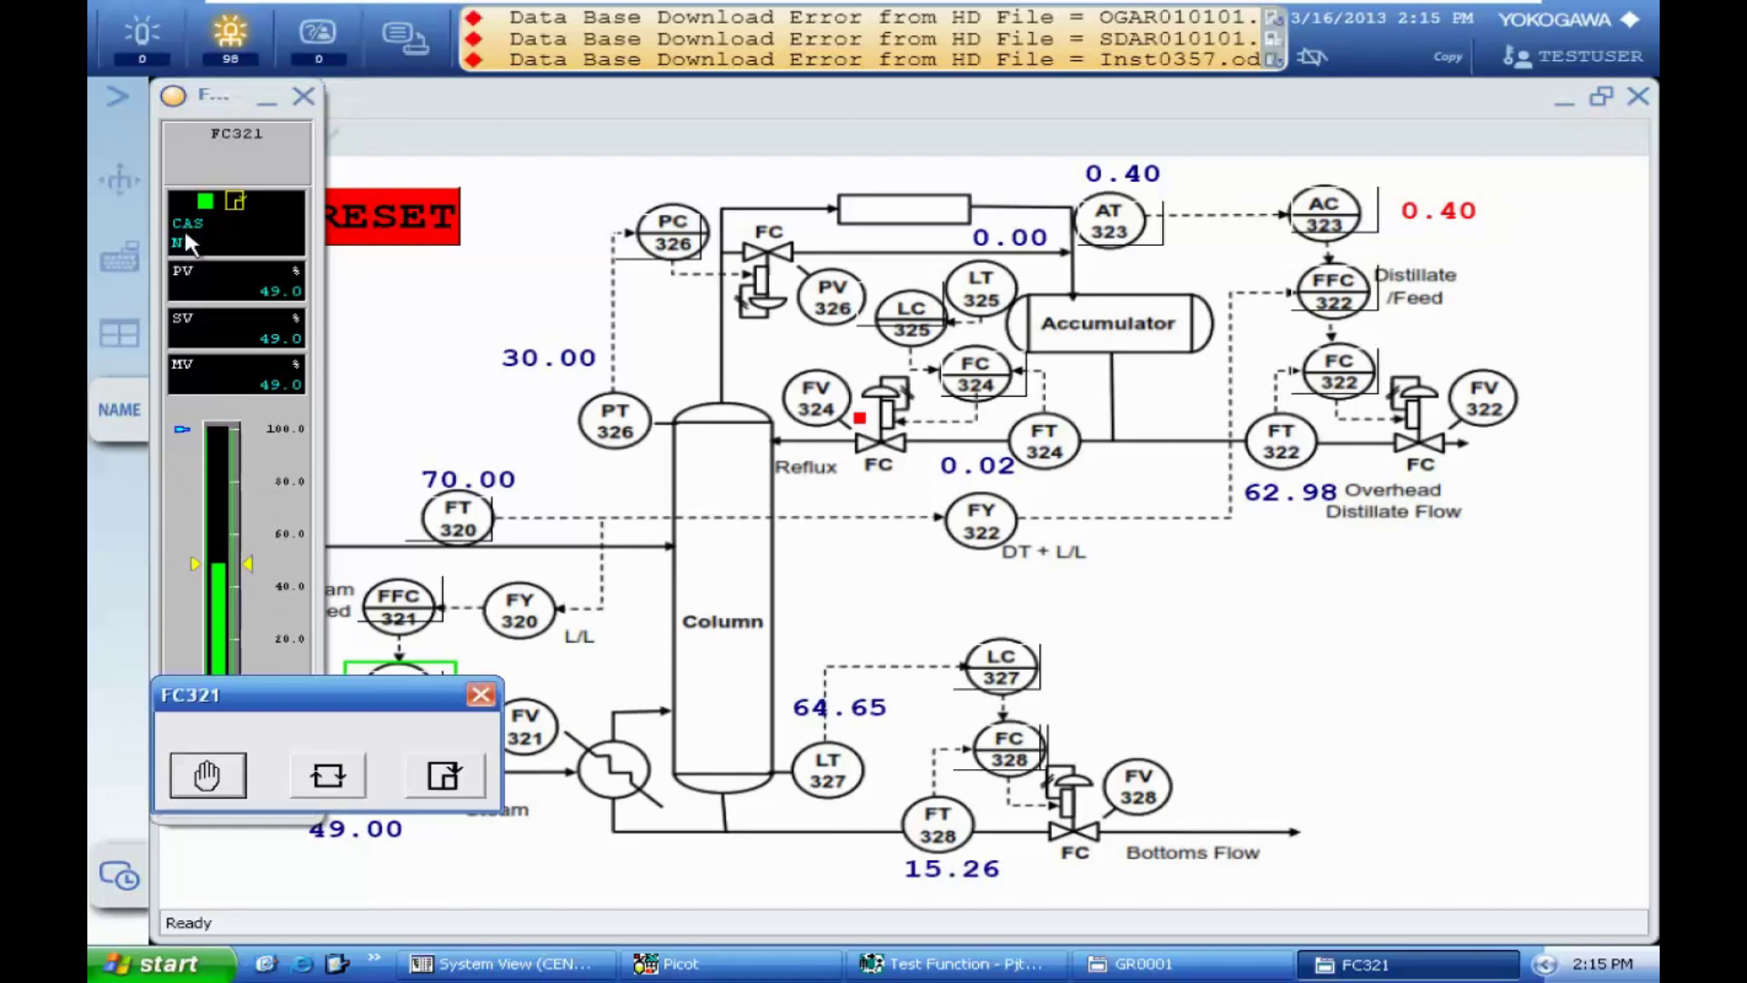
pyautogui.click(218, 775)
pyautogui.click(990, 312)
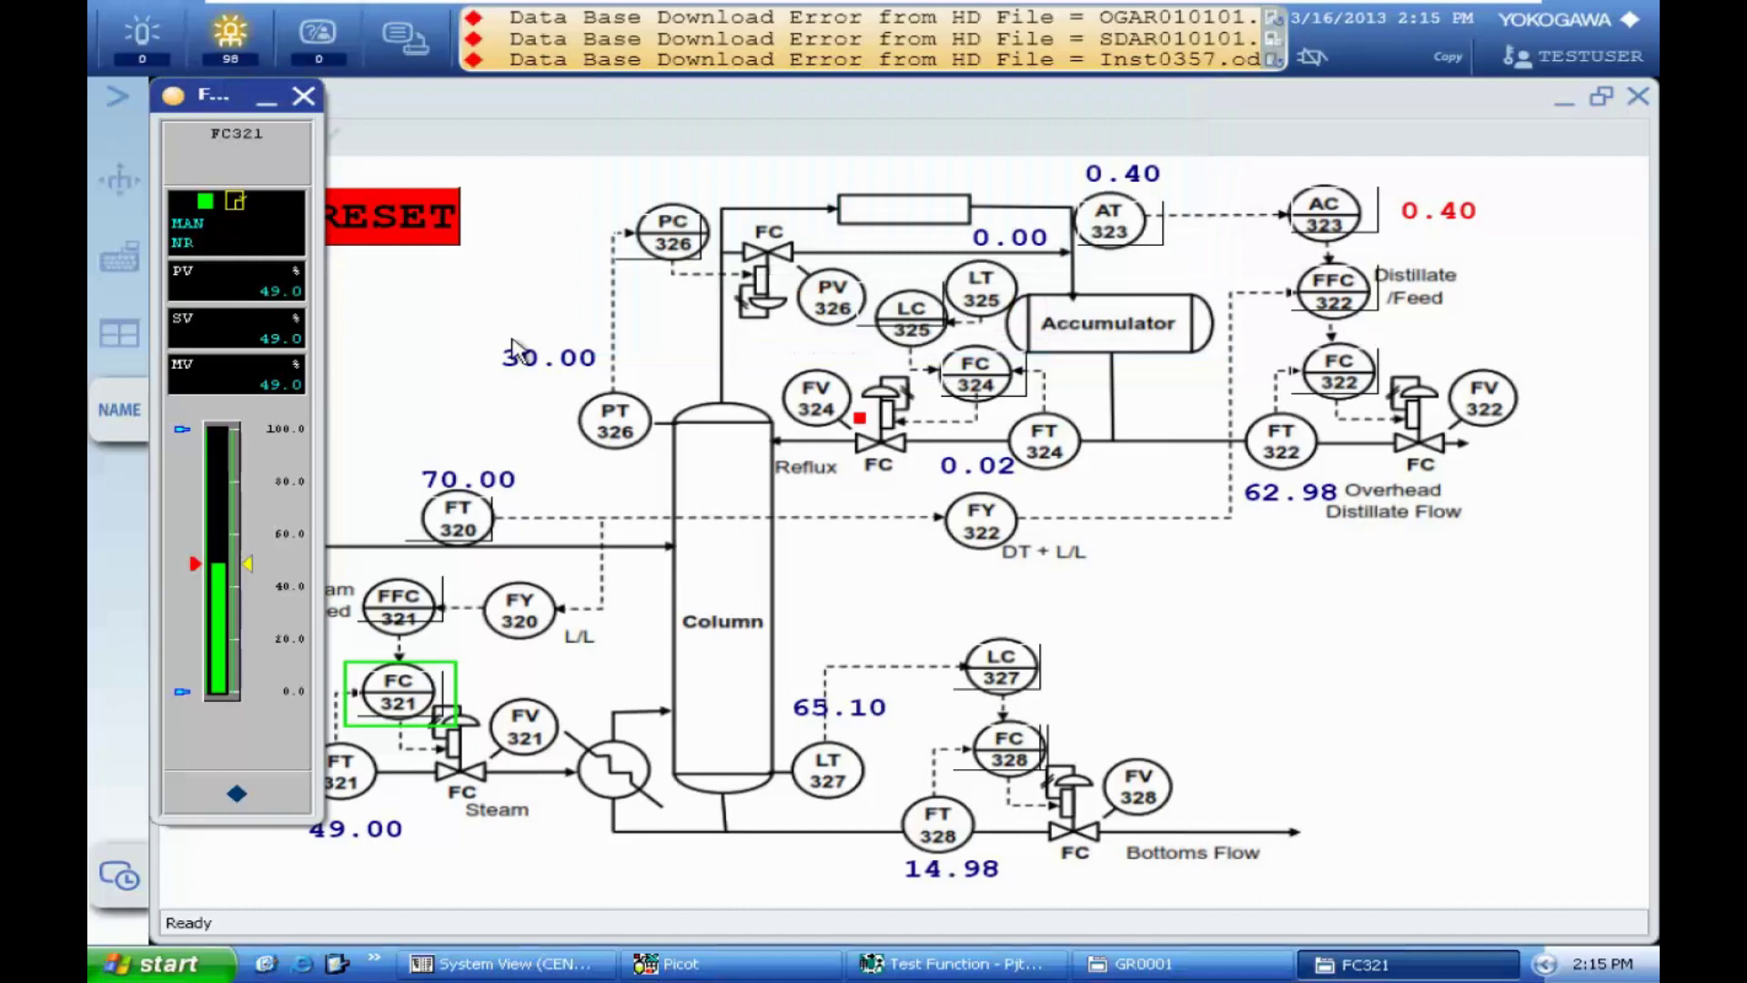
# - Set the manipulated value of FC321 to 0% to shut steam valve FV321, and close the controller's faceplate
pyautogui.click(275, 377)
pyautogui.write('0')
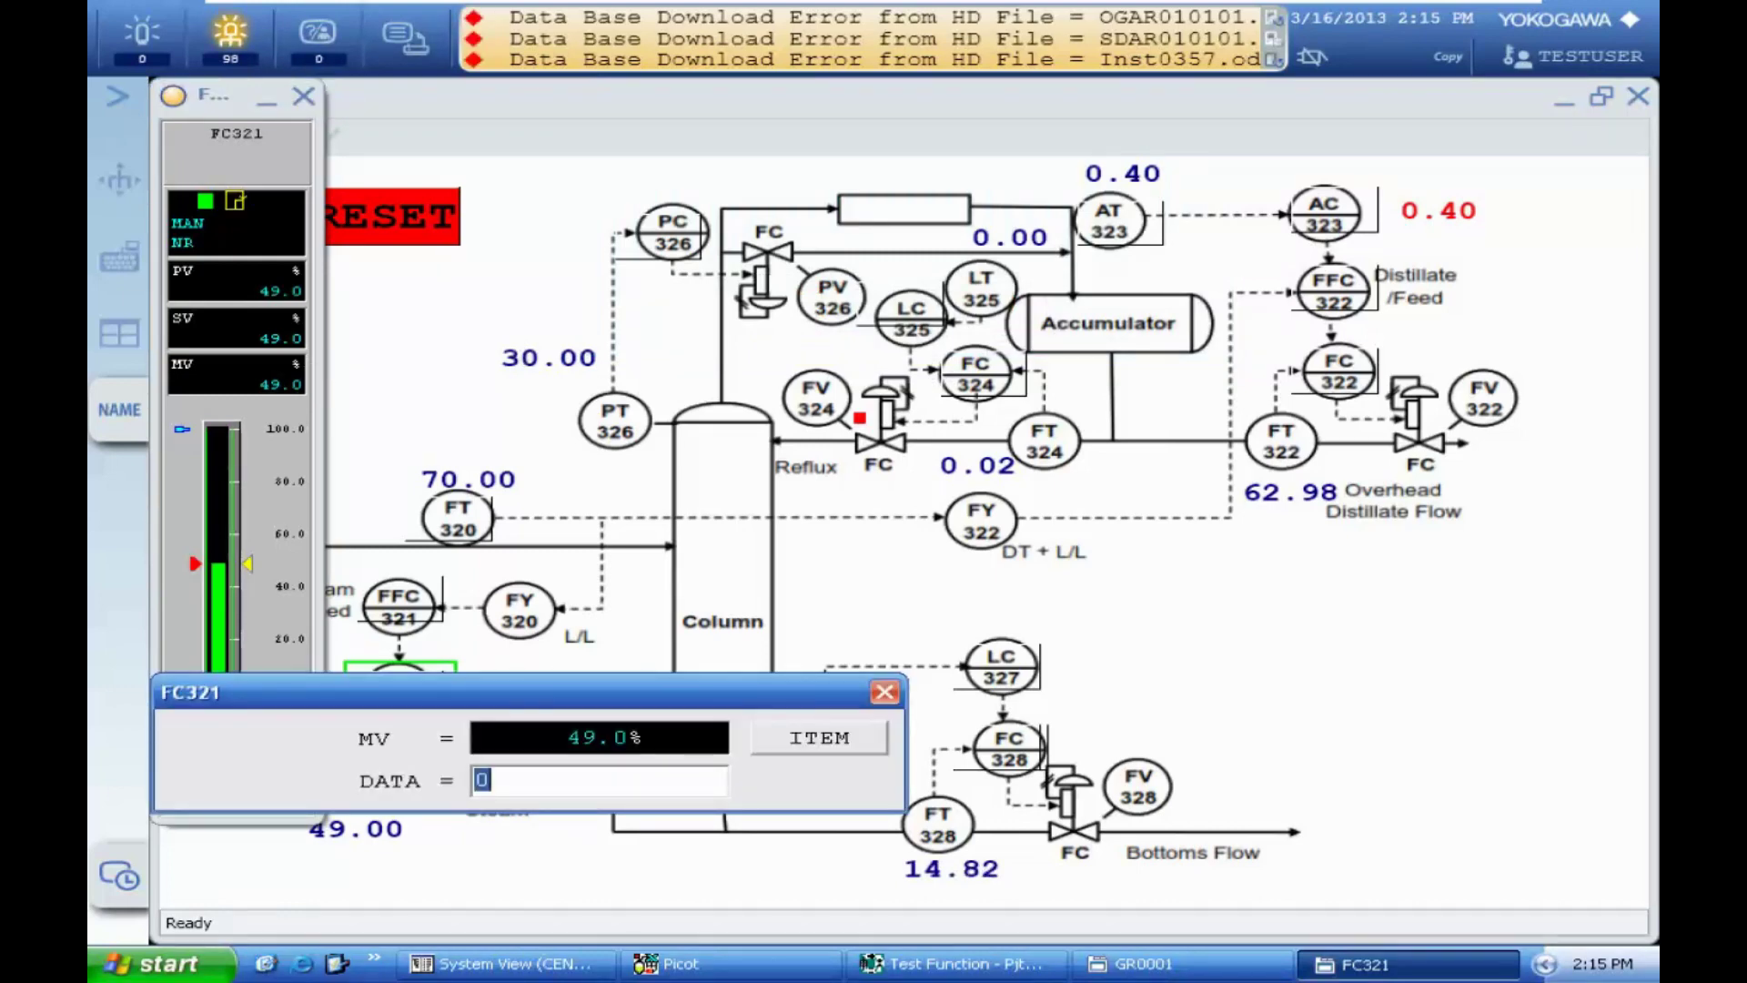
pyautogui.press('Return')
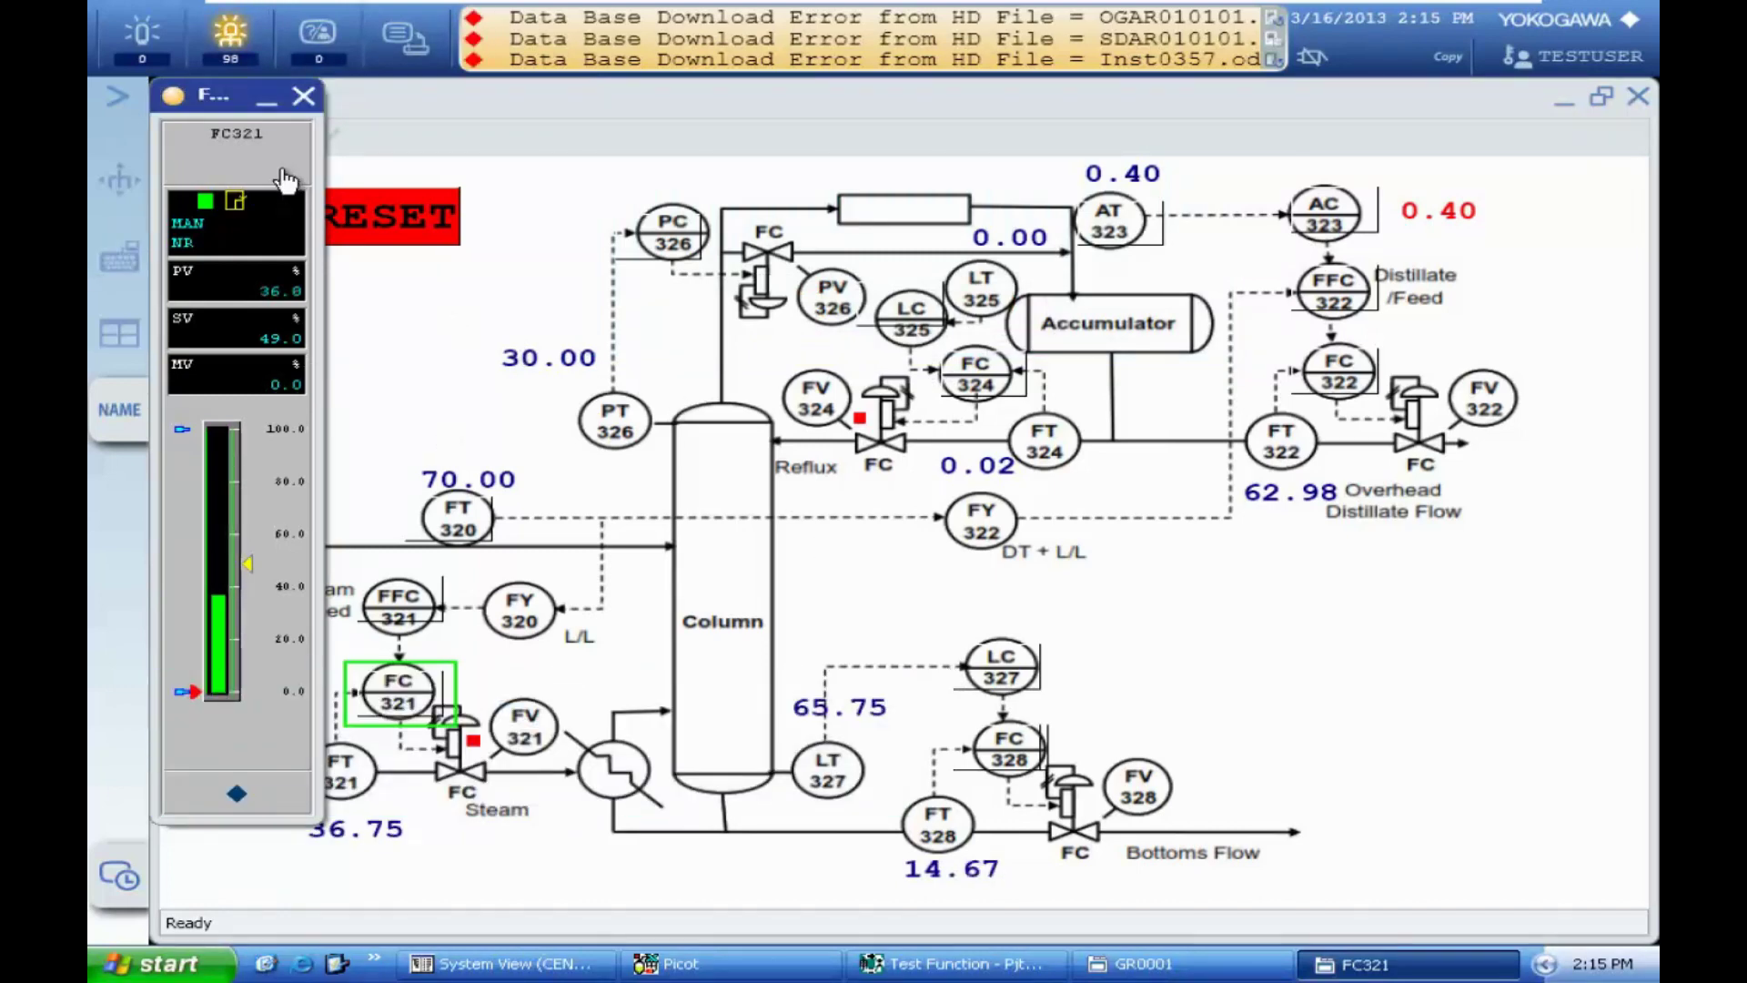
pyautogui.click(304, 95)
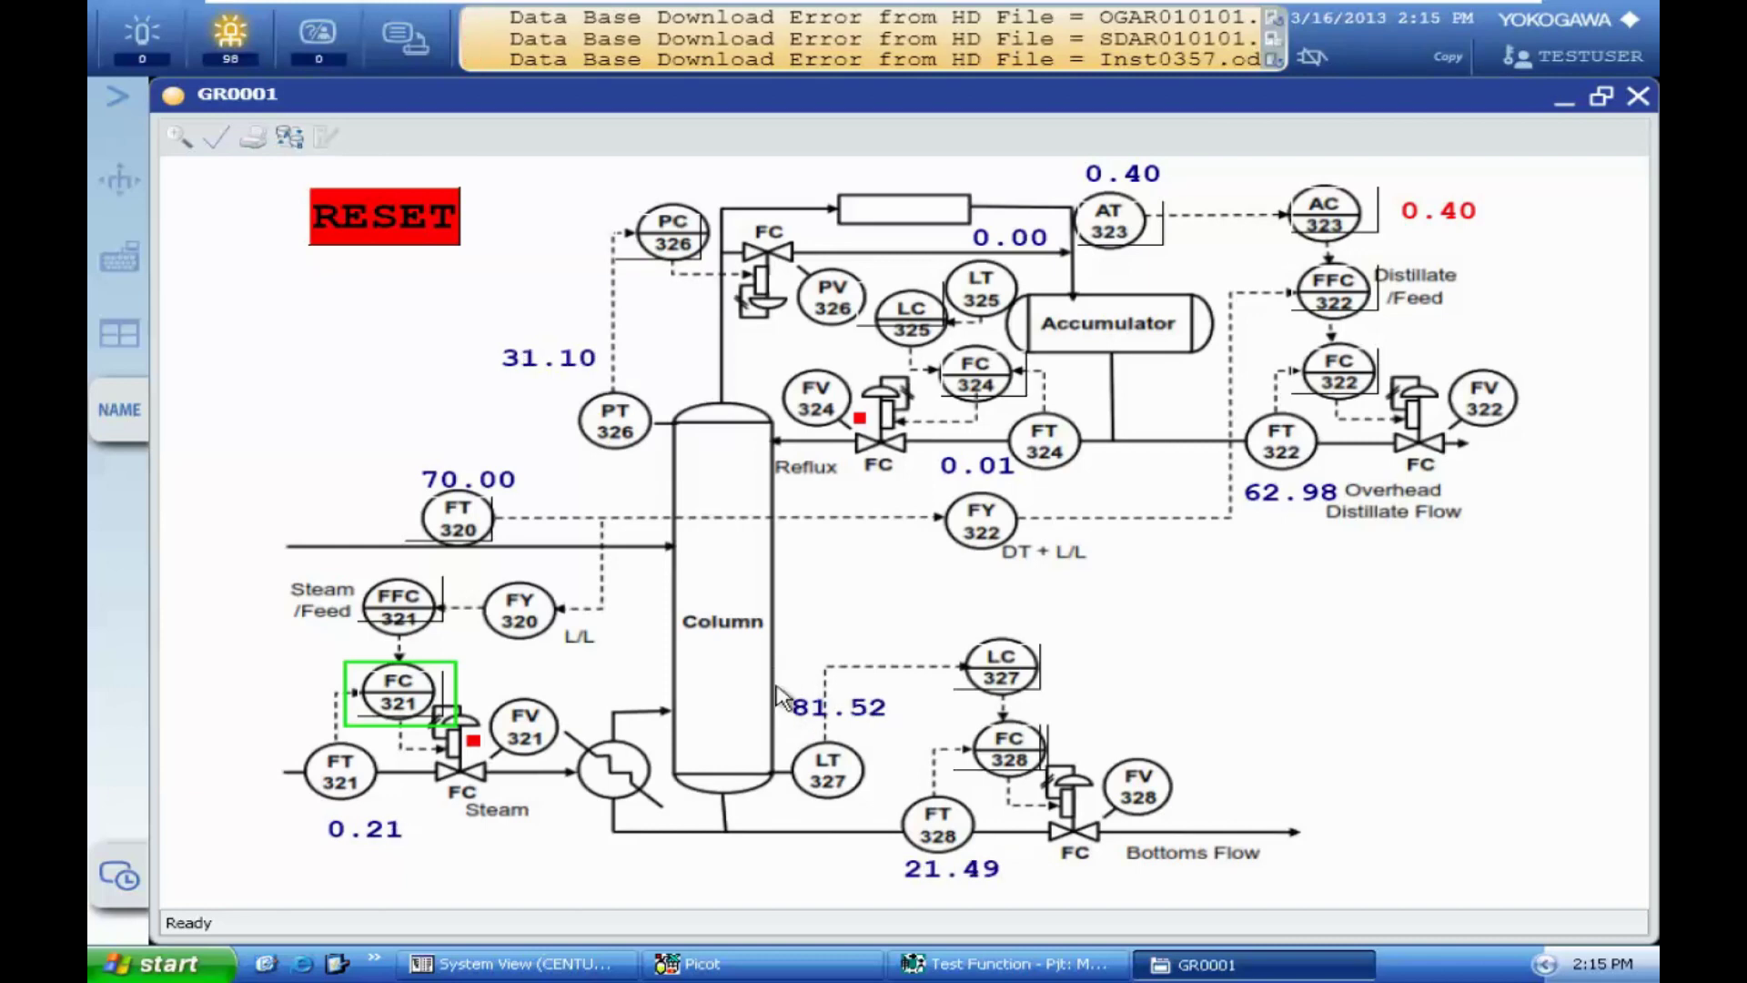
# - Return the FC321 steam flow controller to cascade mode and close its faceplate
pyautogui.click(403, 708)
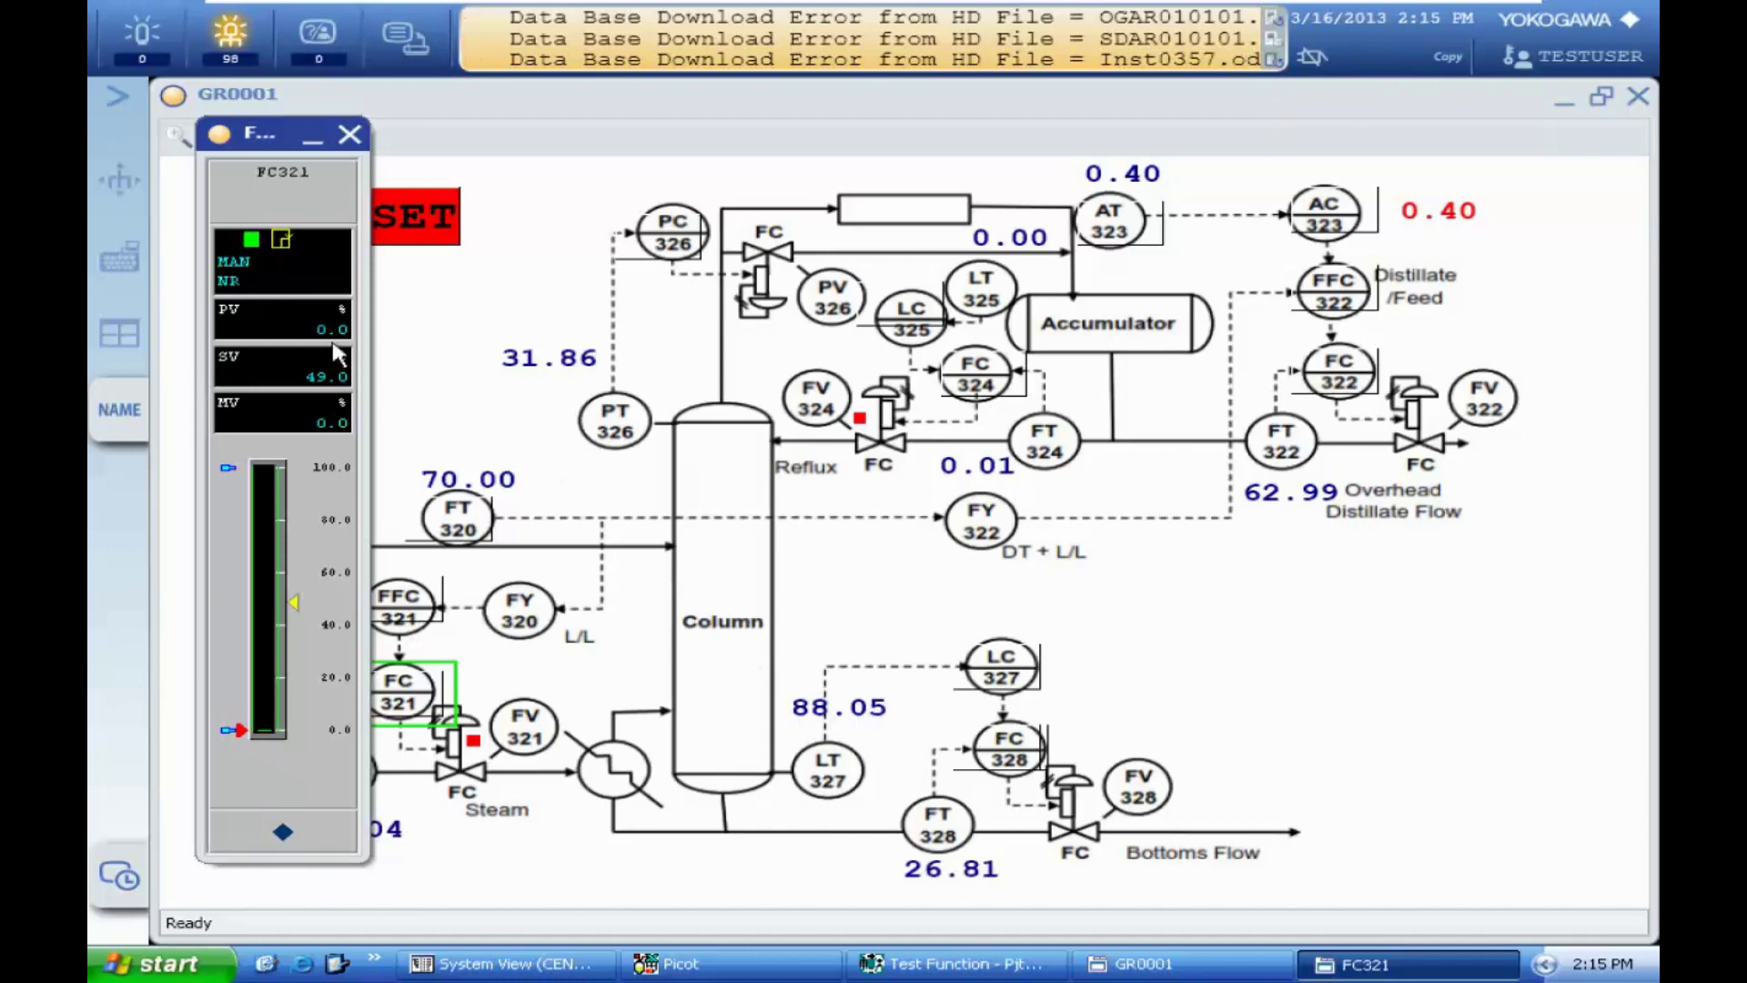
pyautogui.click(233, 263)
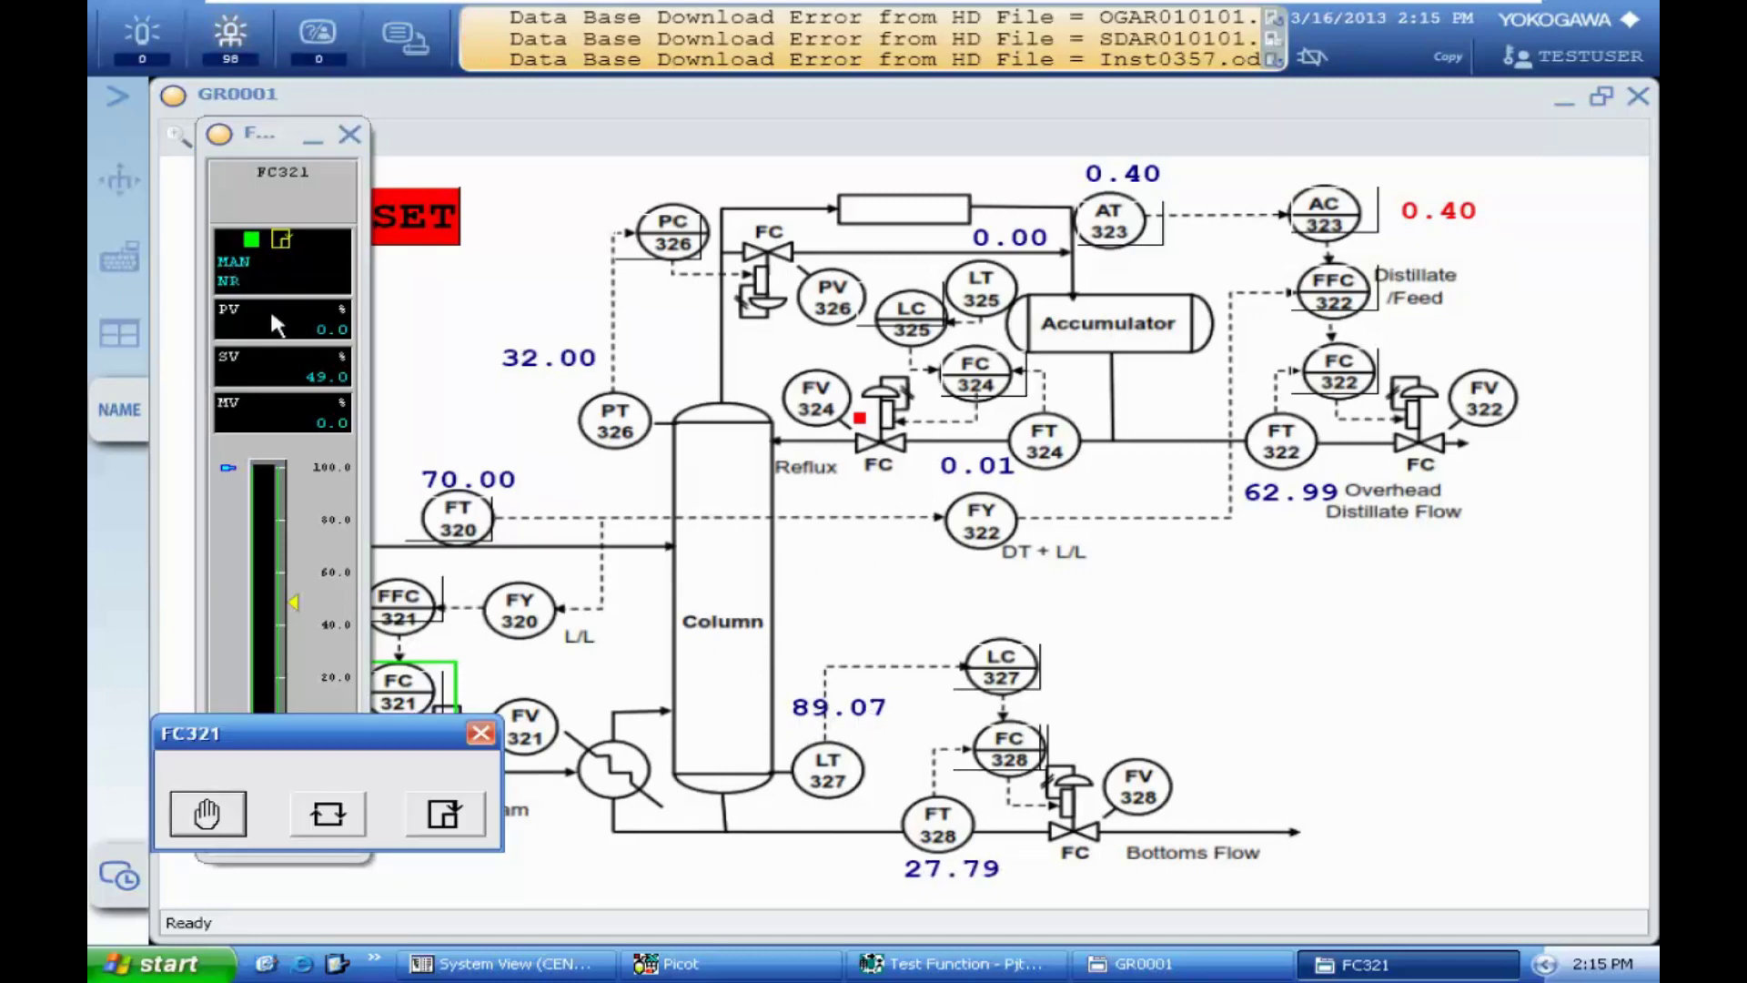
pyautogui.click(446, 815)
pyautogui.click(994, 307)
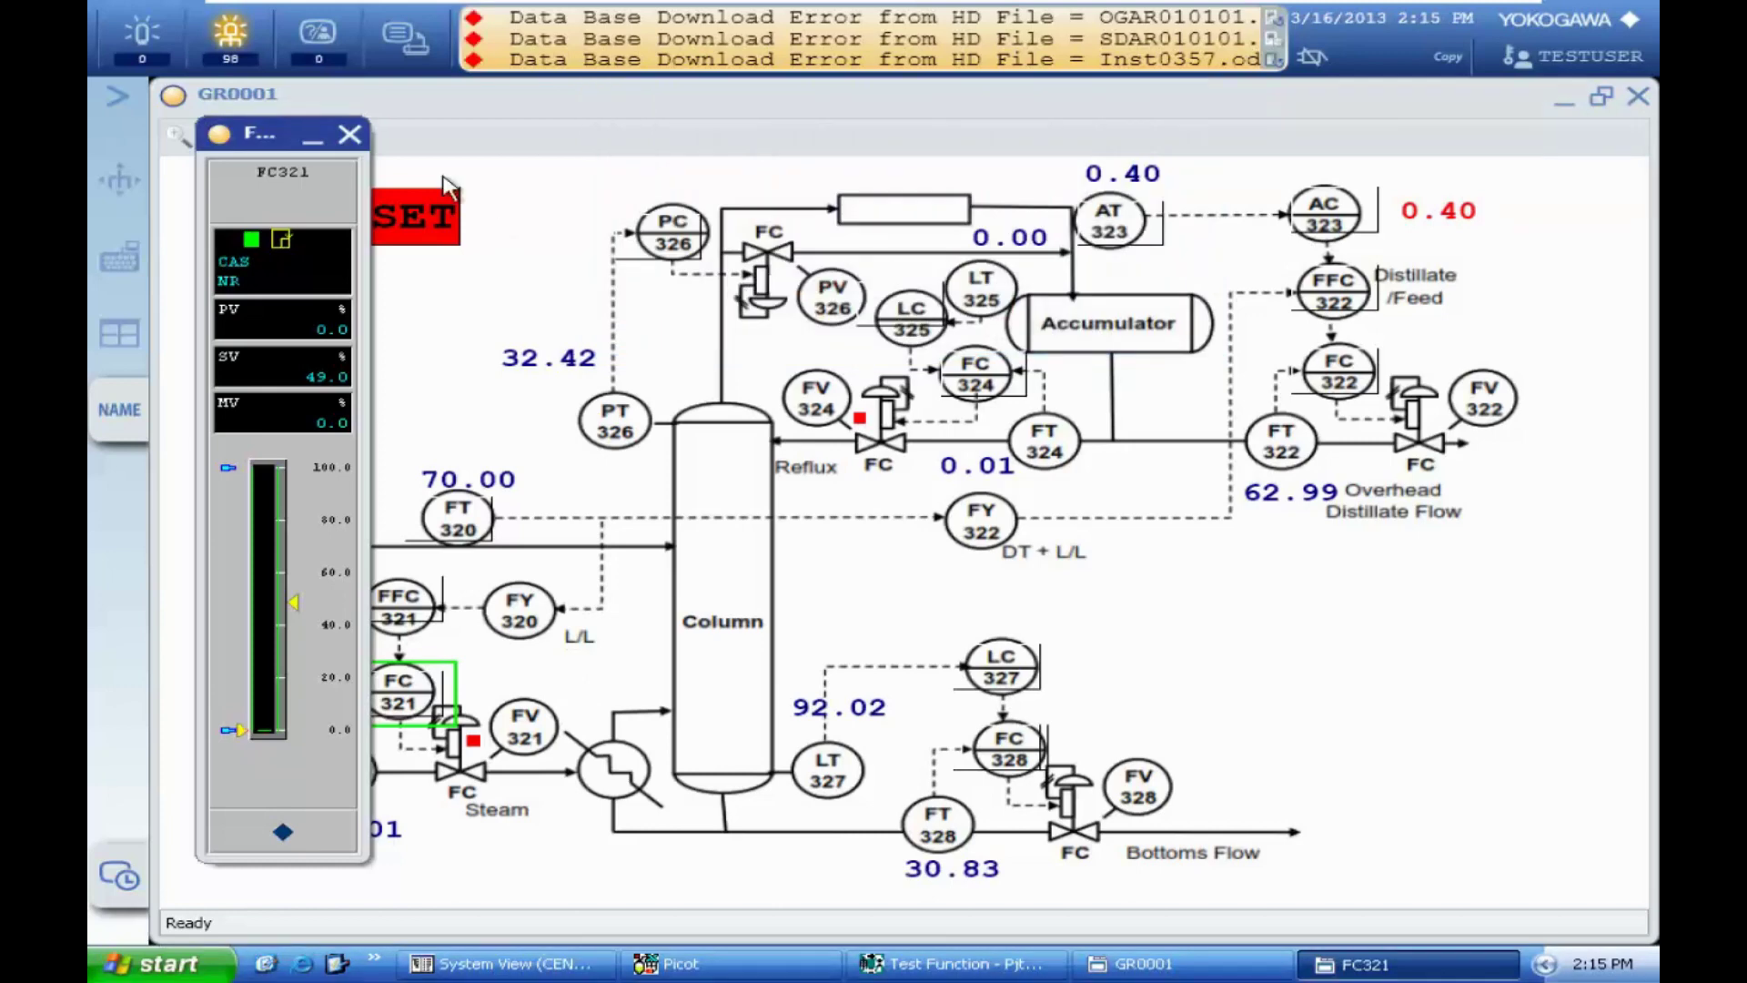
pyautogui.click(350, 136)
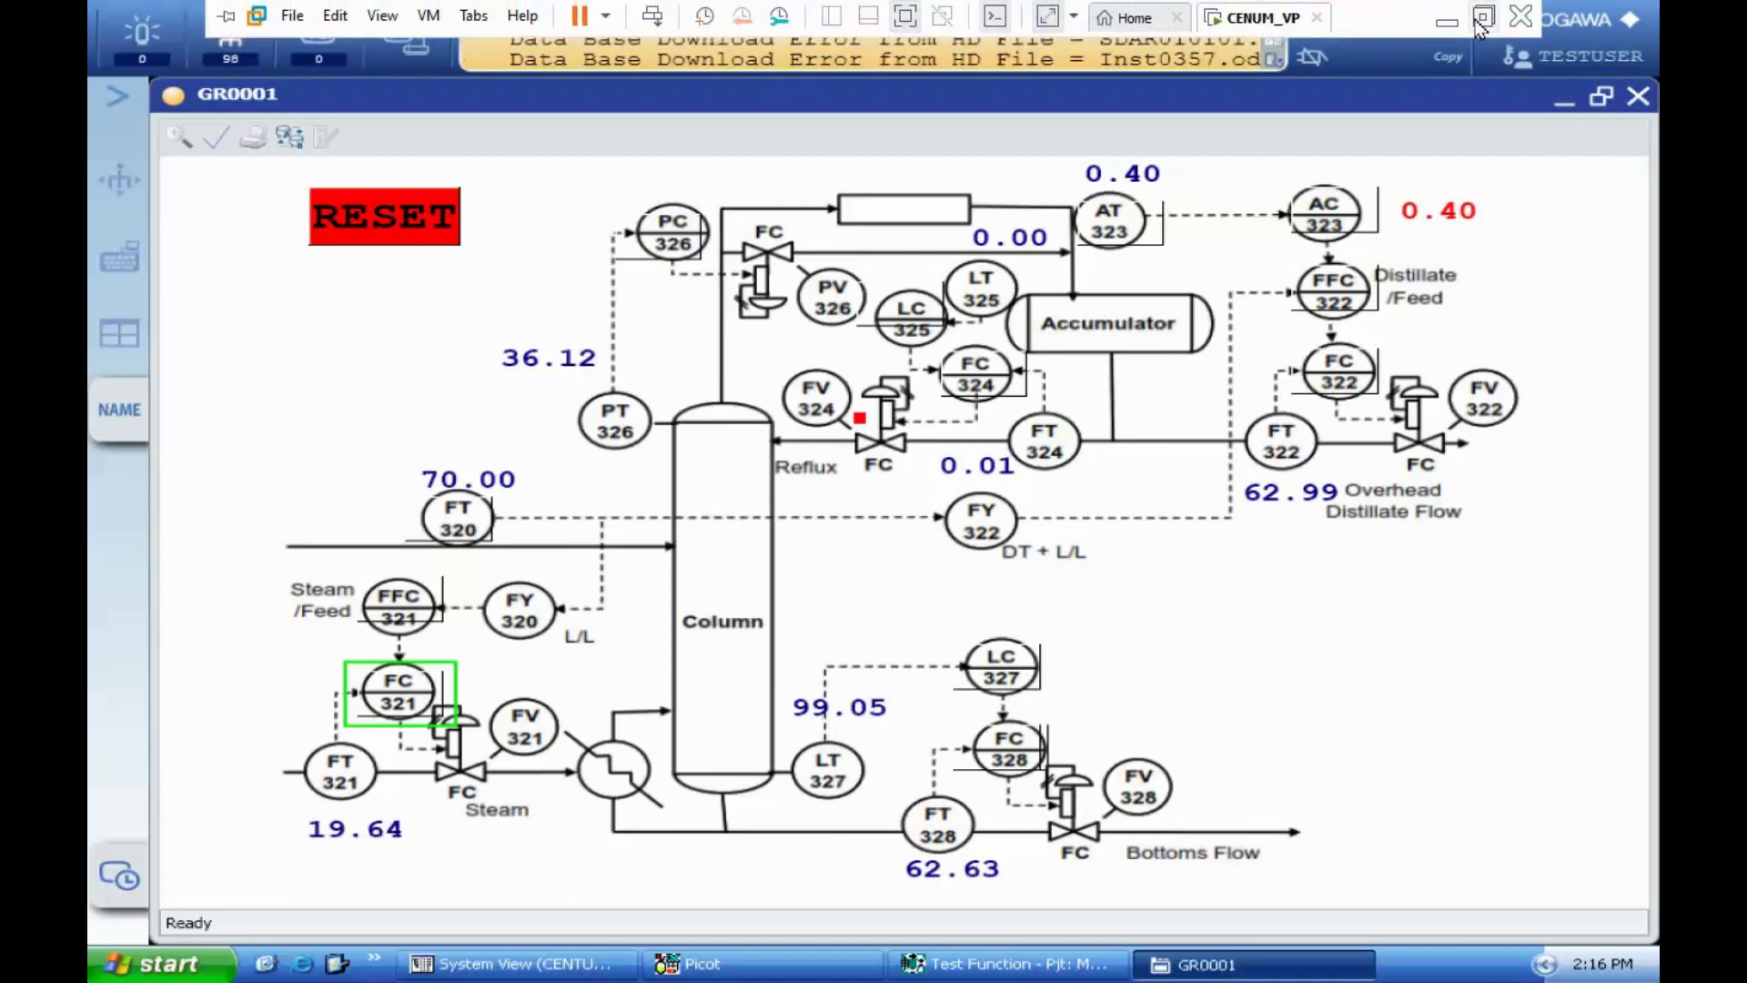
pyautogui.click(1483, 18)
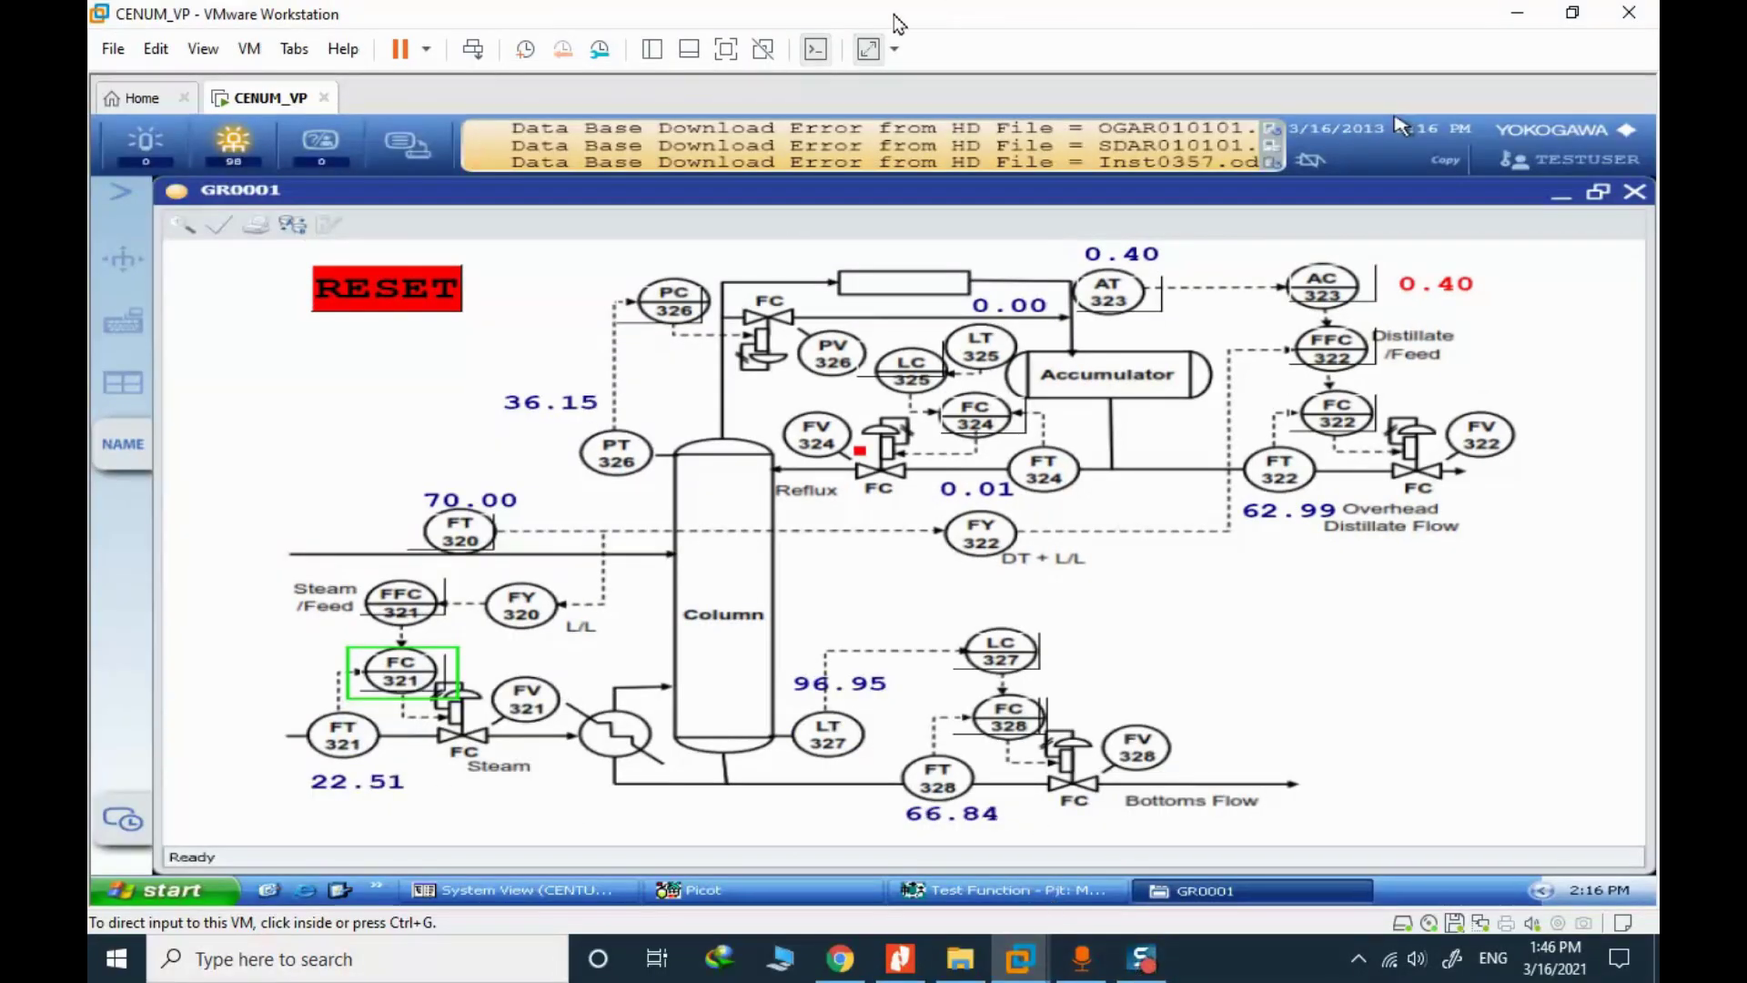
pyautogui.click(726, 49)
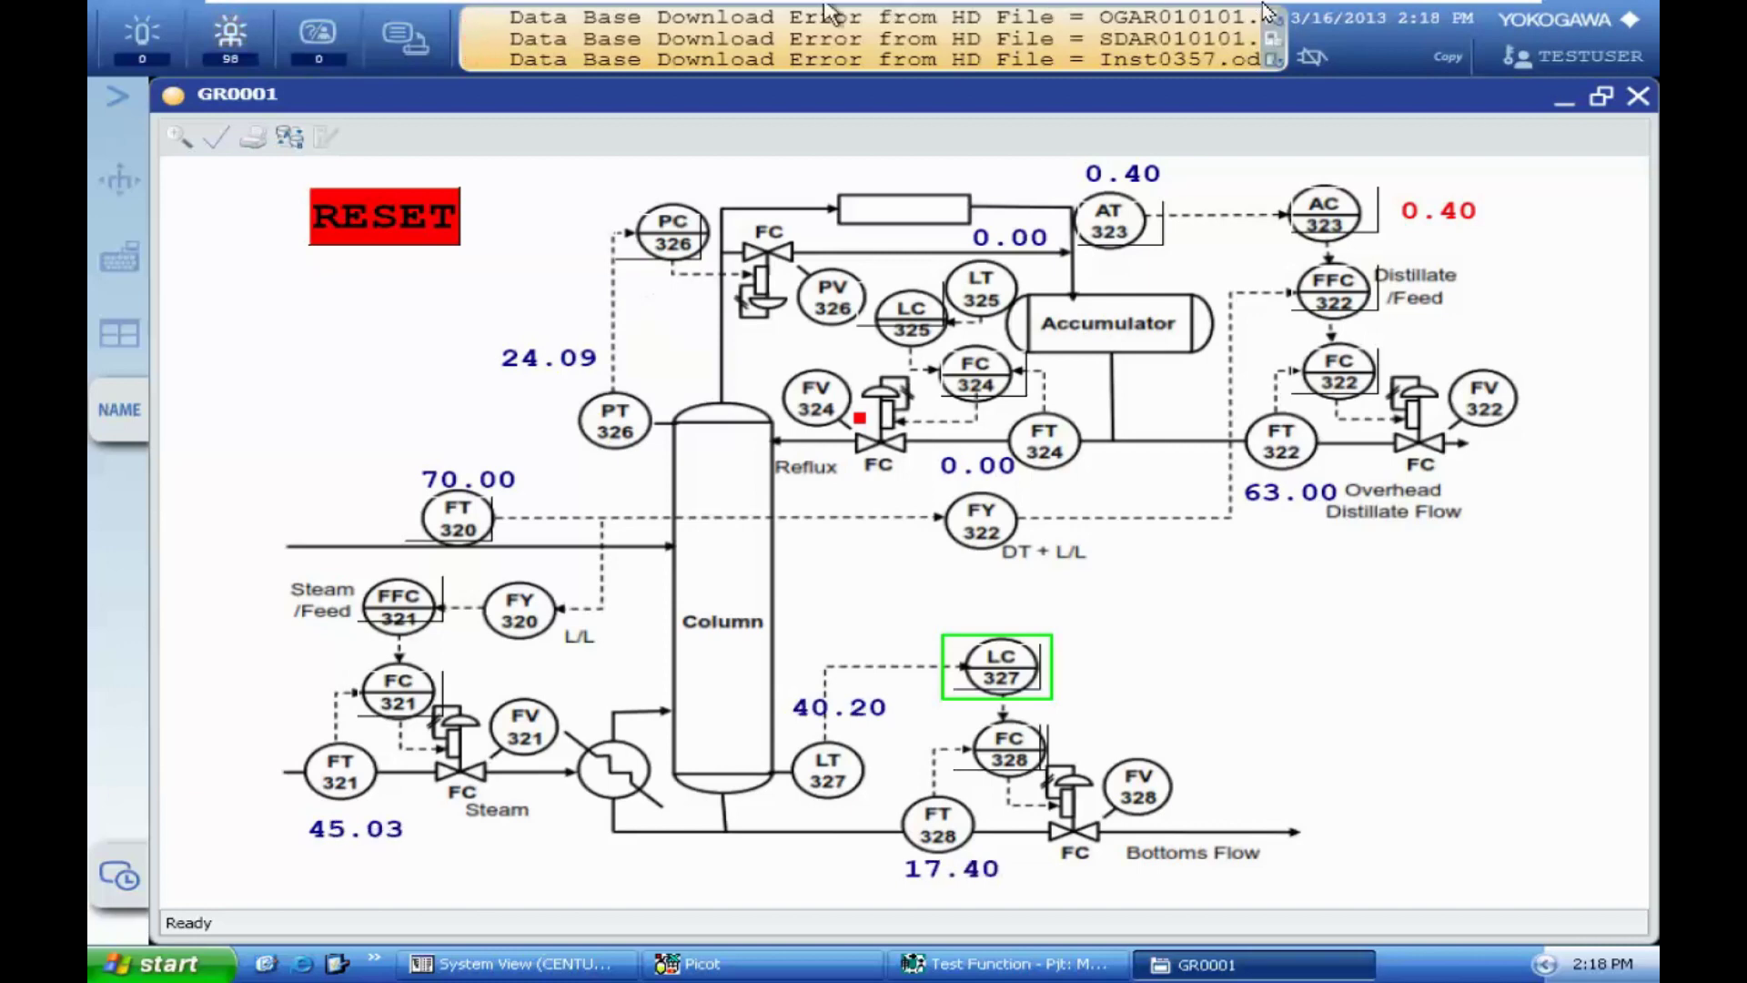
pyautogui.moveTo(1434, 32)
pyautogui.click(1484, 16)
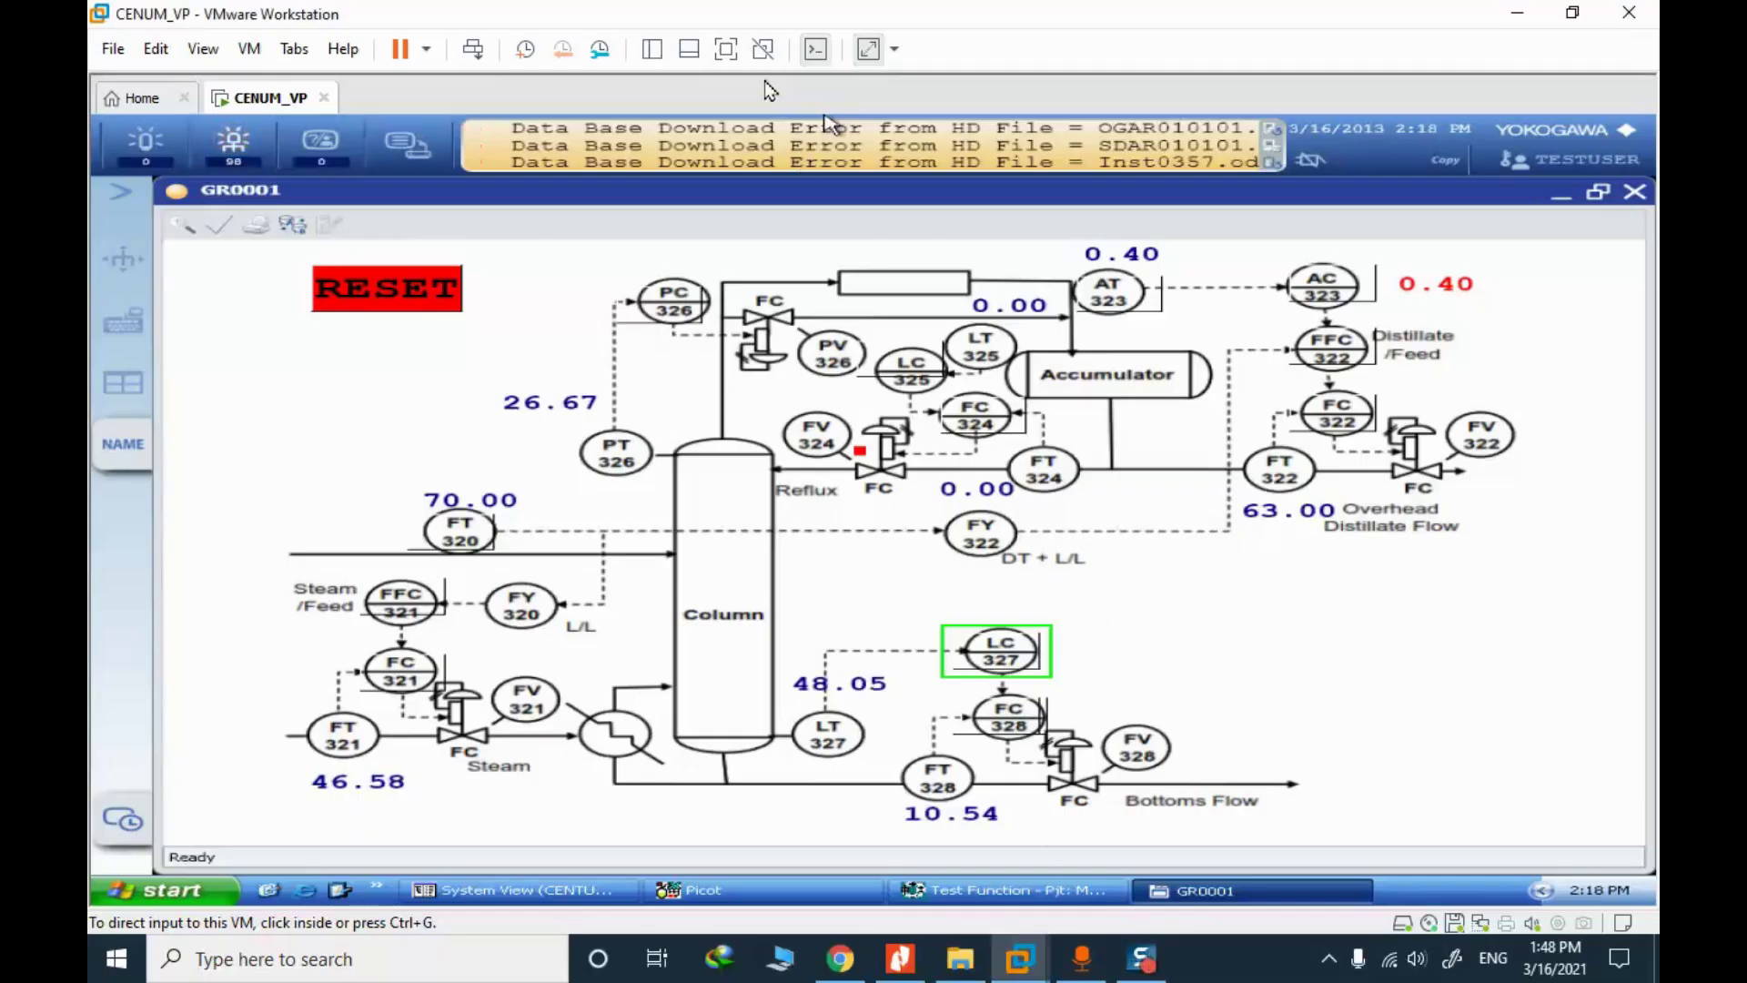
pyautogui.click(726, 49)
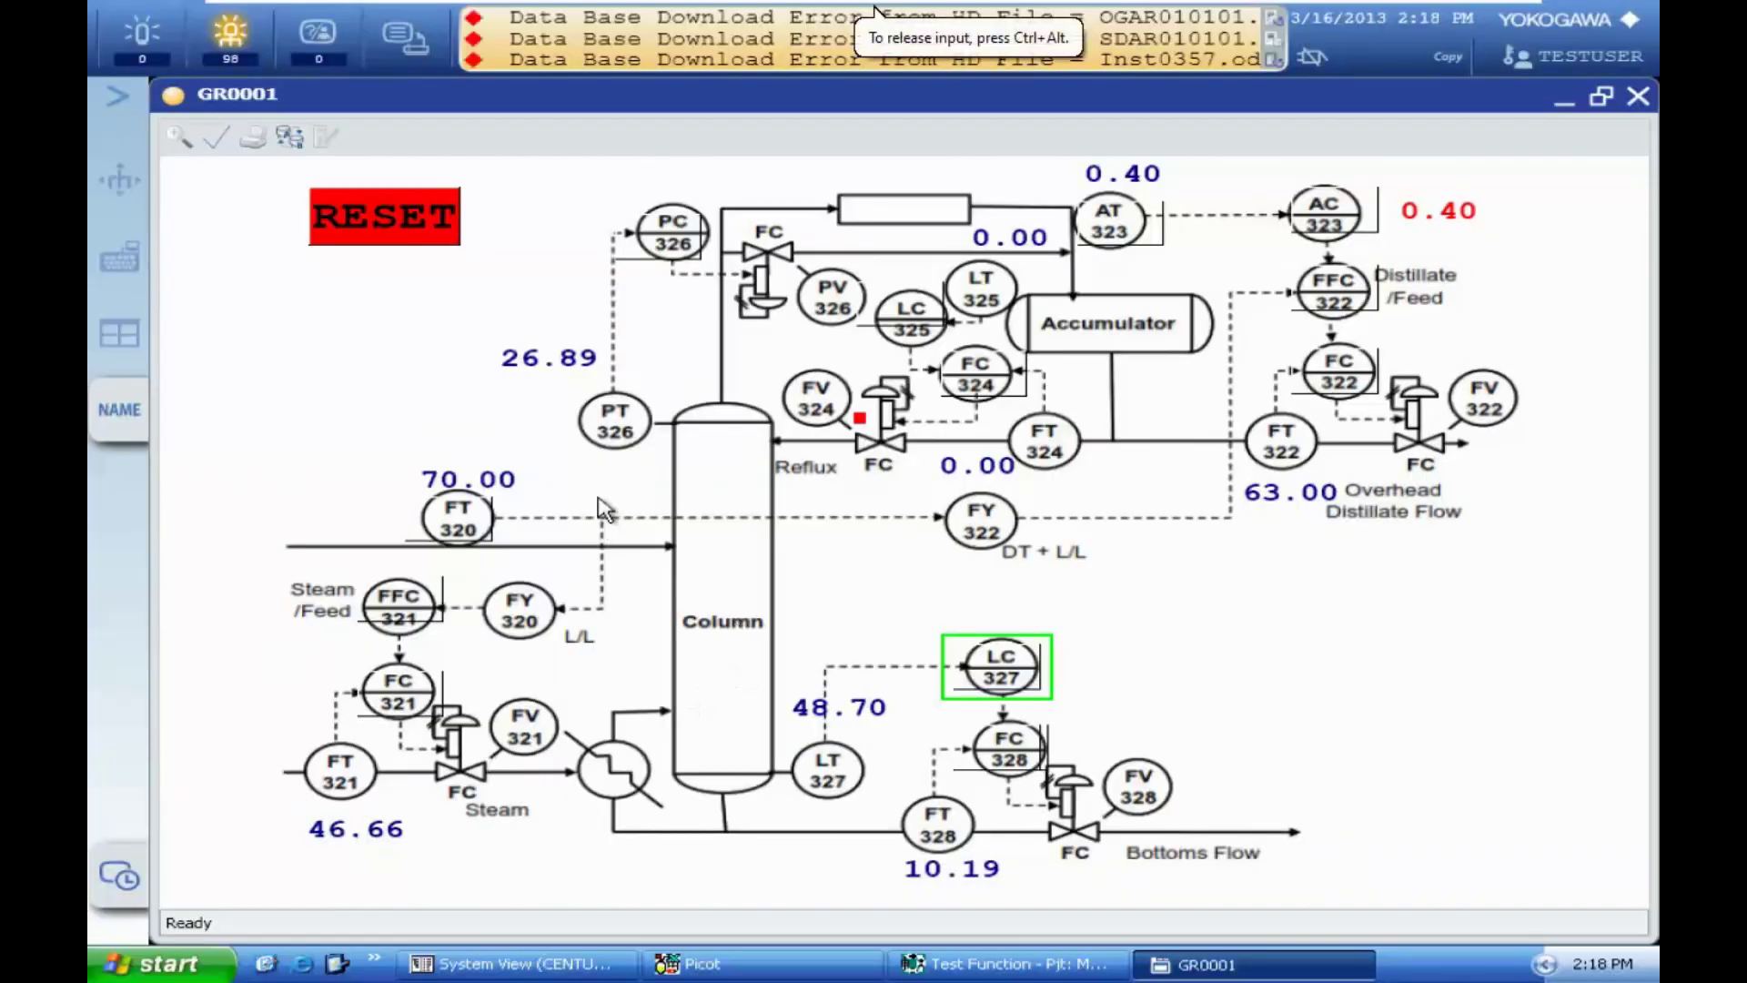
# - Switch the PC326 column pressure controller to manual mode
pyautogui.click(651, 243)
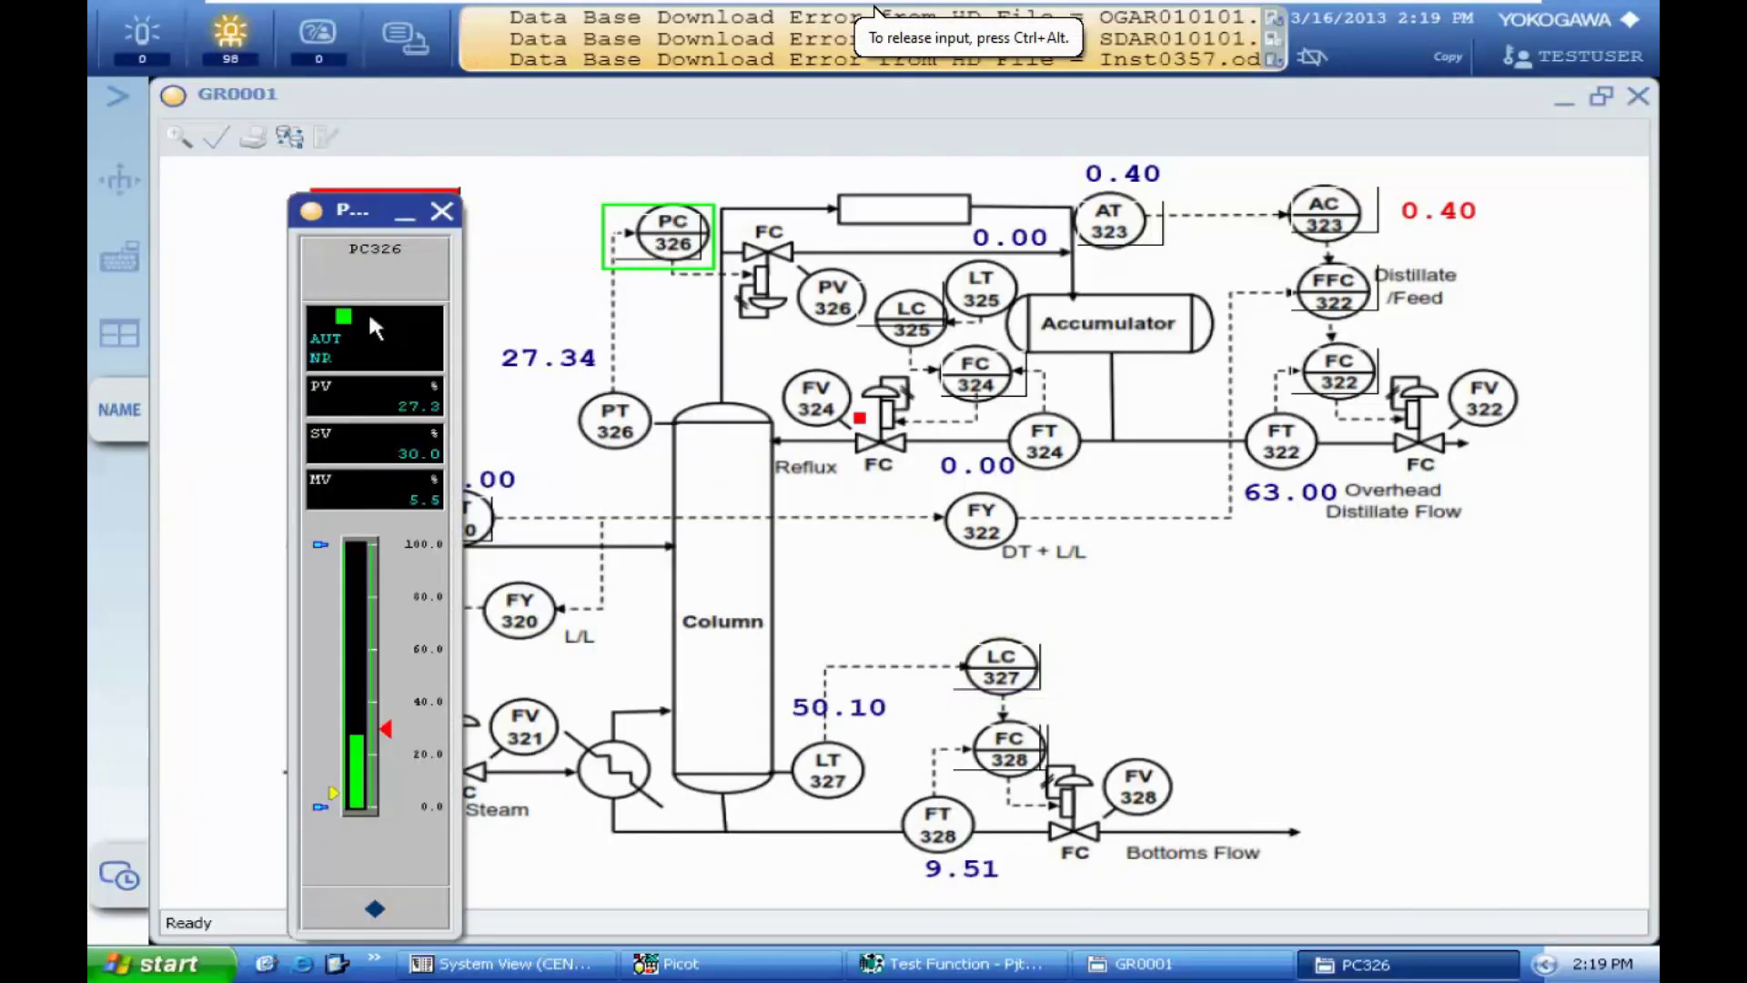
pyautogui.click(327, 351)
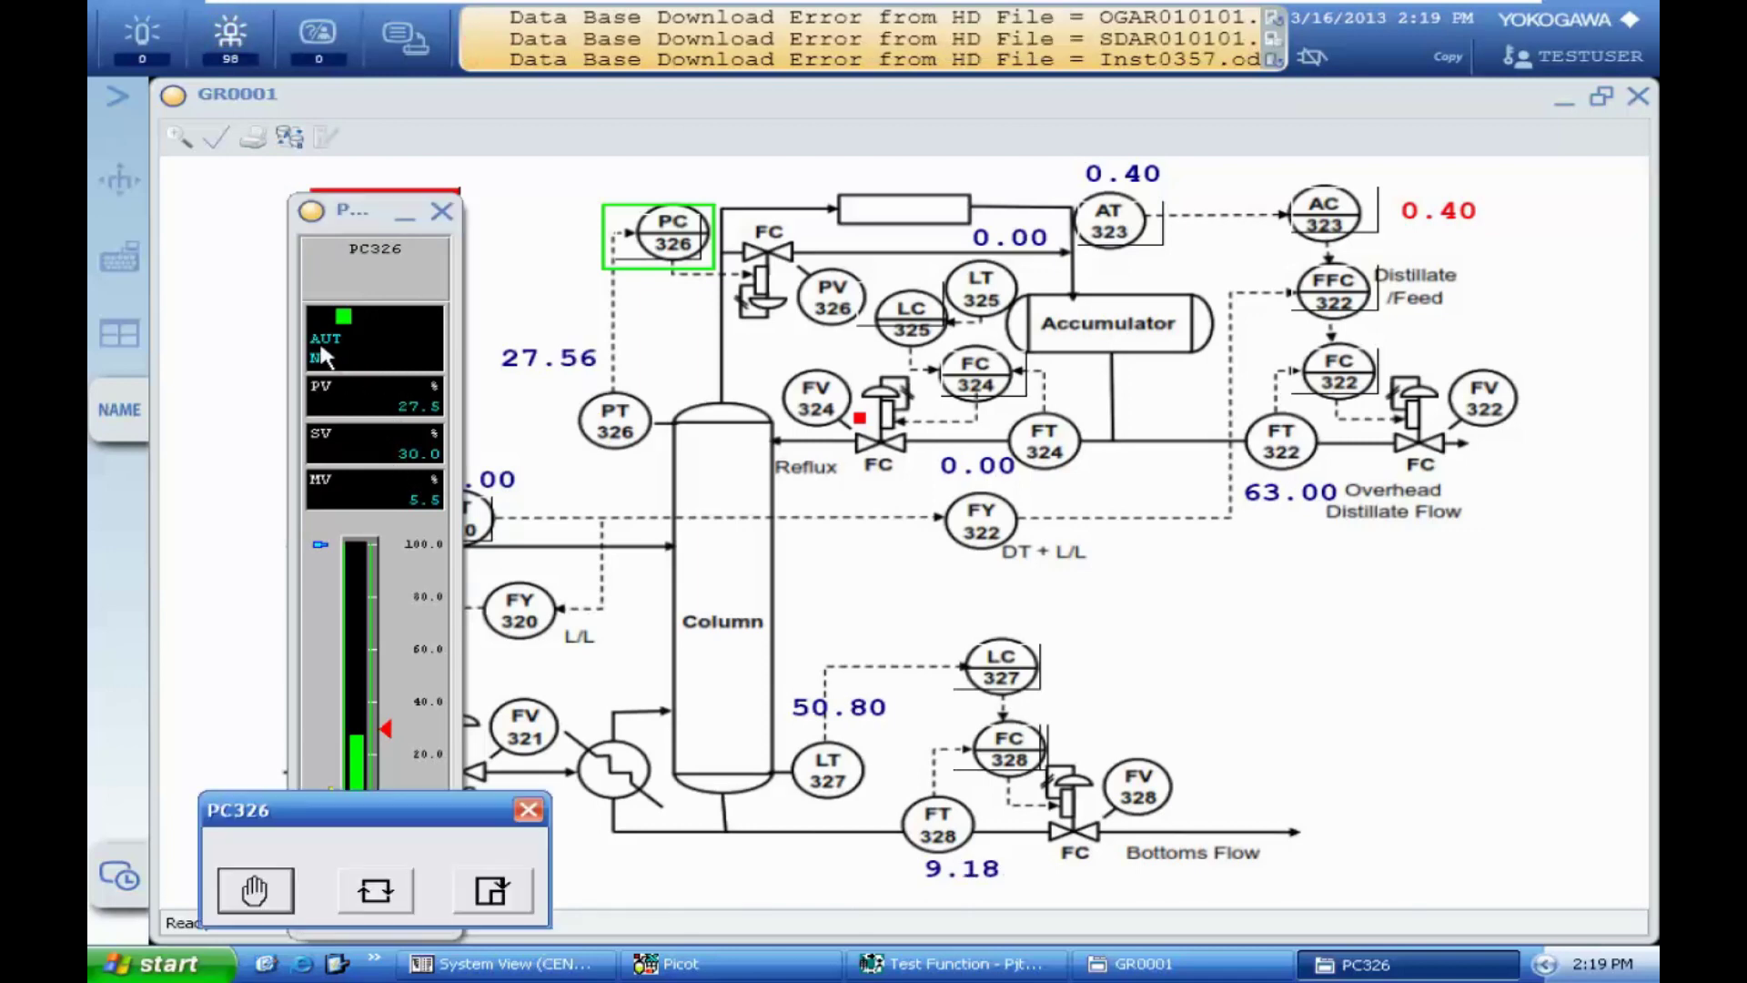
pyautogui.click(269, 887)
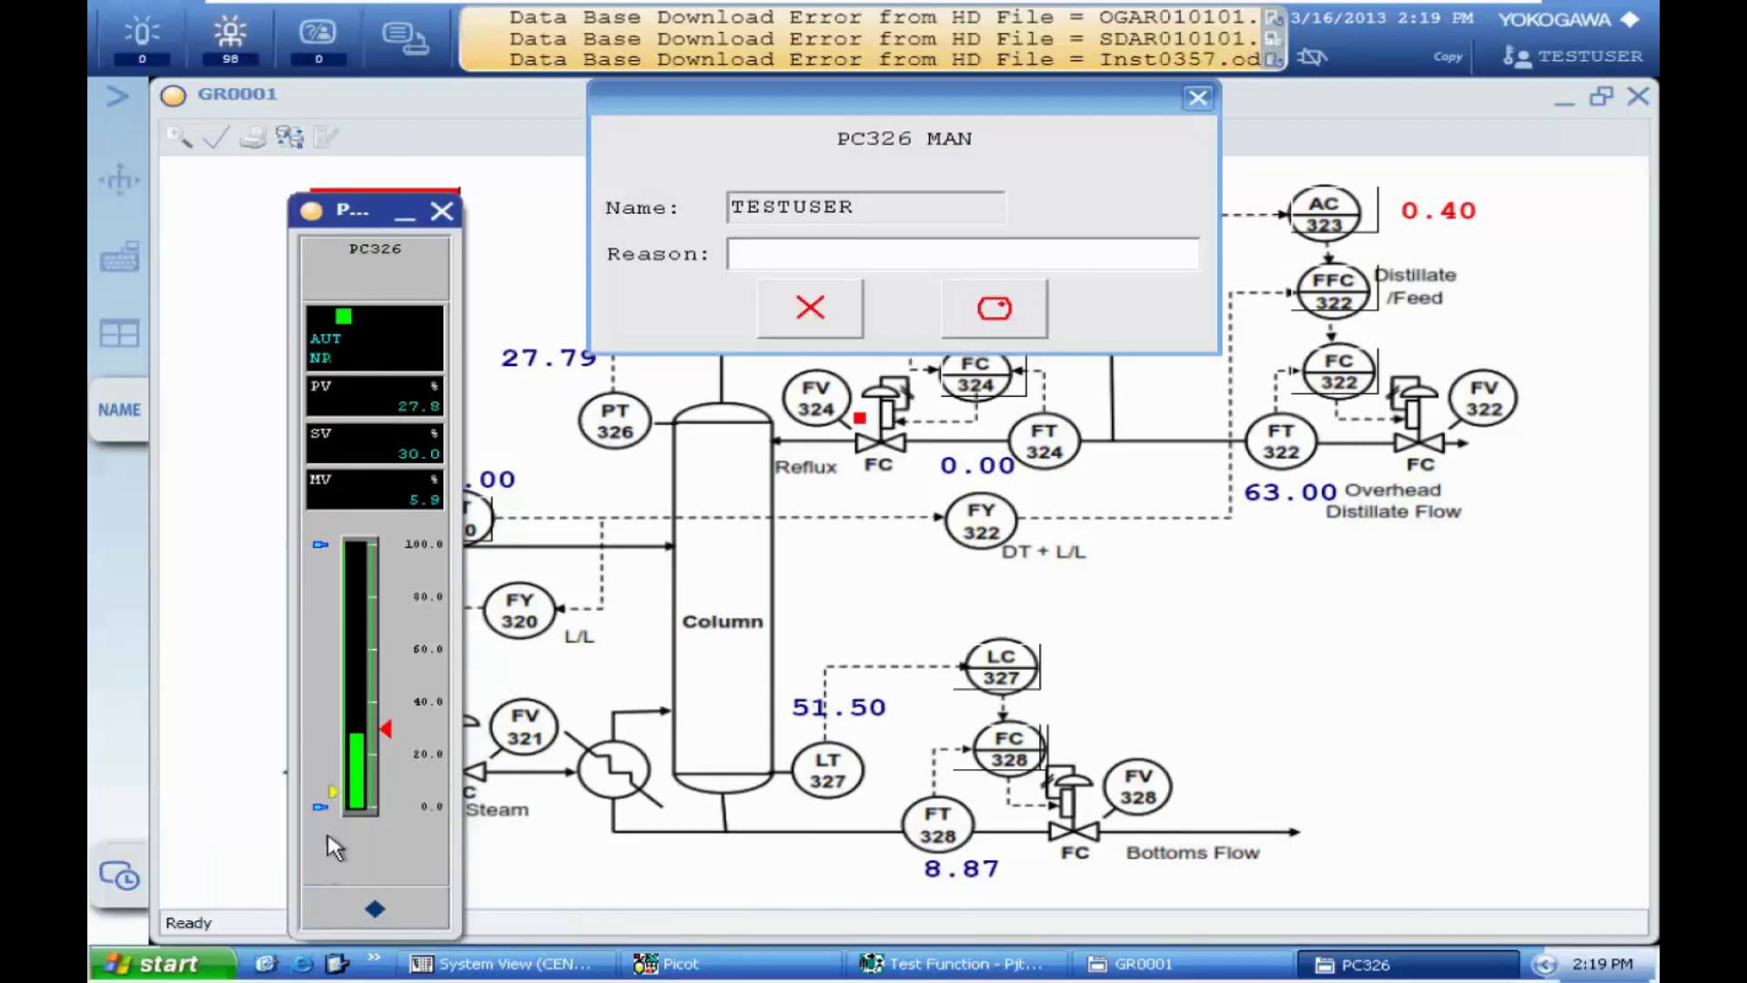
pyautogui.press('Return')
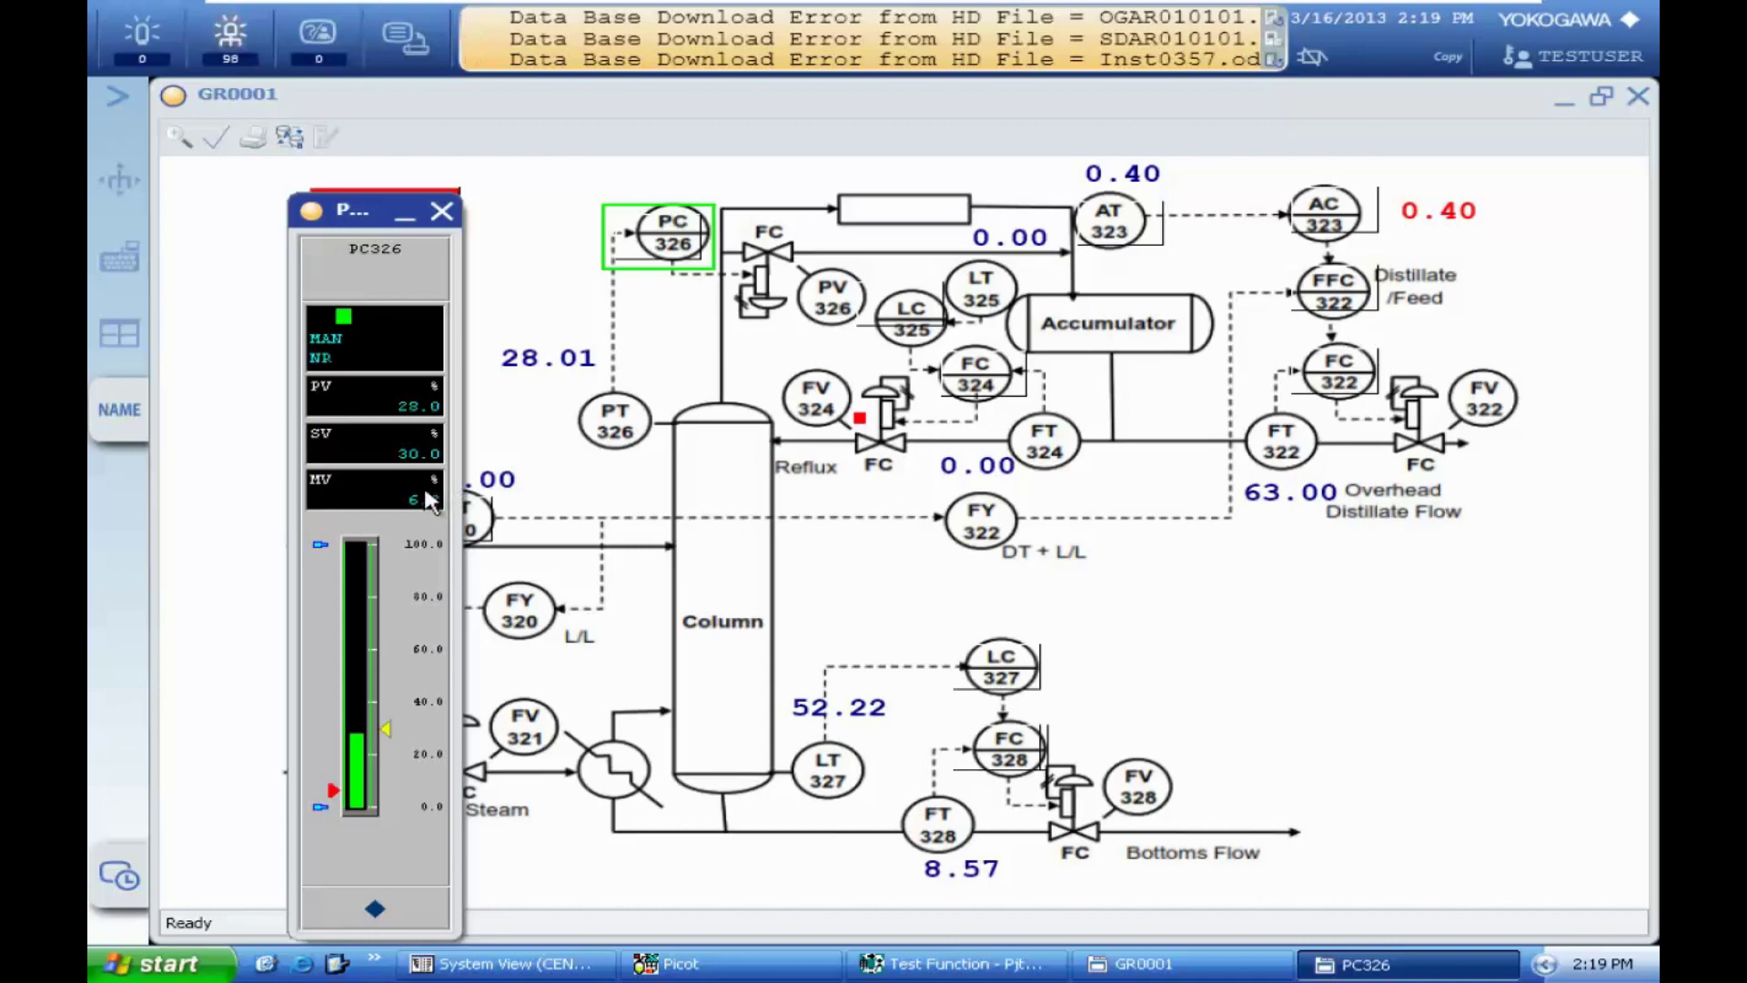
# - Set the manipulated value of PC326 to 0% to shut valve PV326, and close the controller's faceplate
pyautogui.click(431, 501)
pyautogui.write('0')
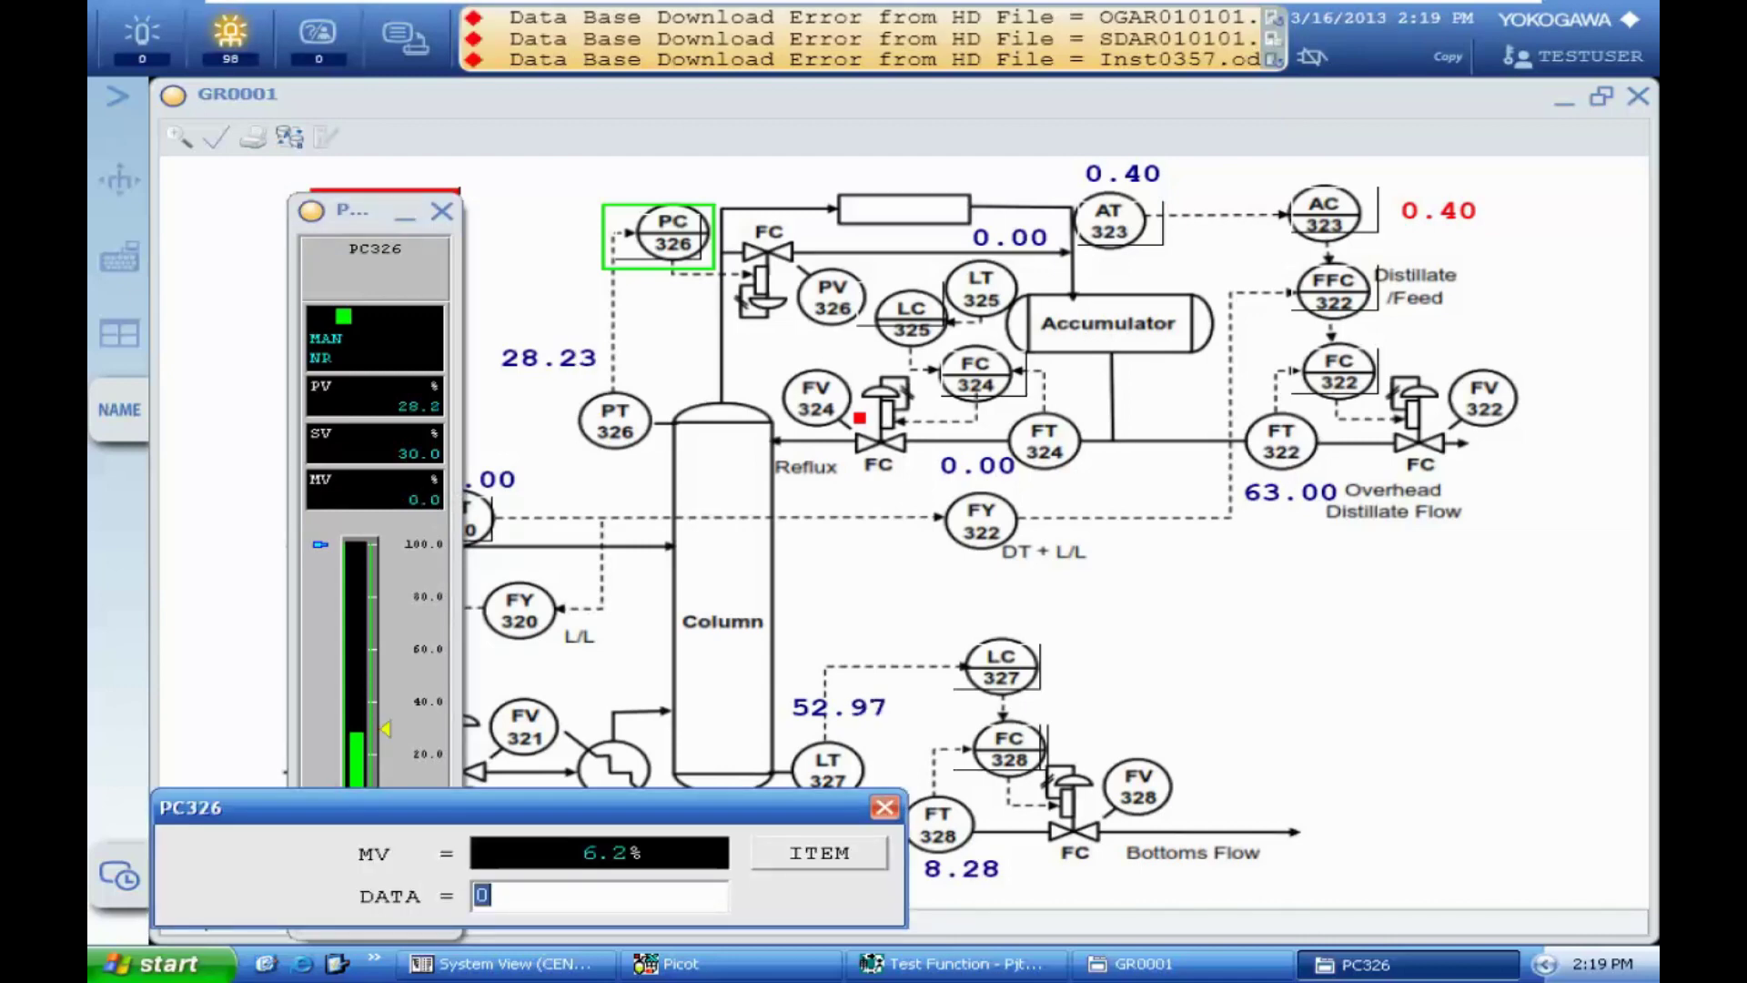
pyautogui.press('Return')
pyautogui.click(884, 807)
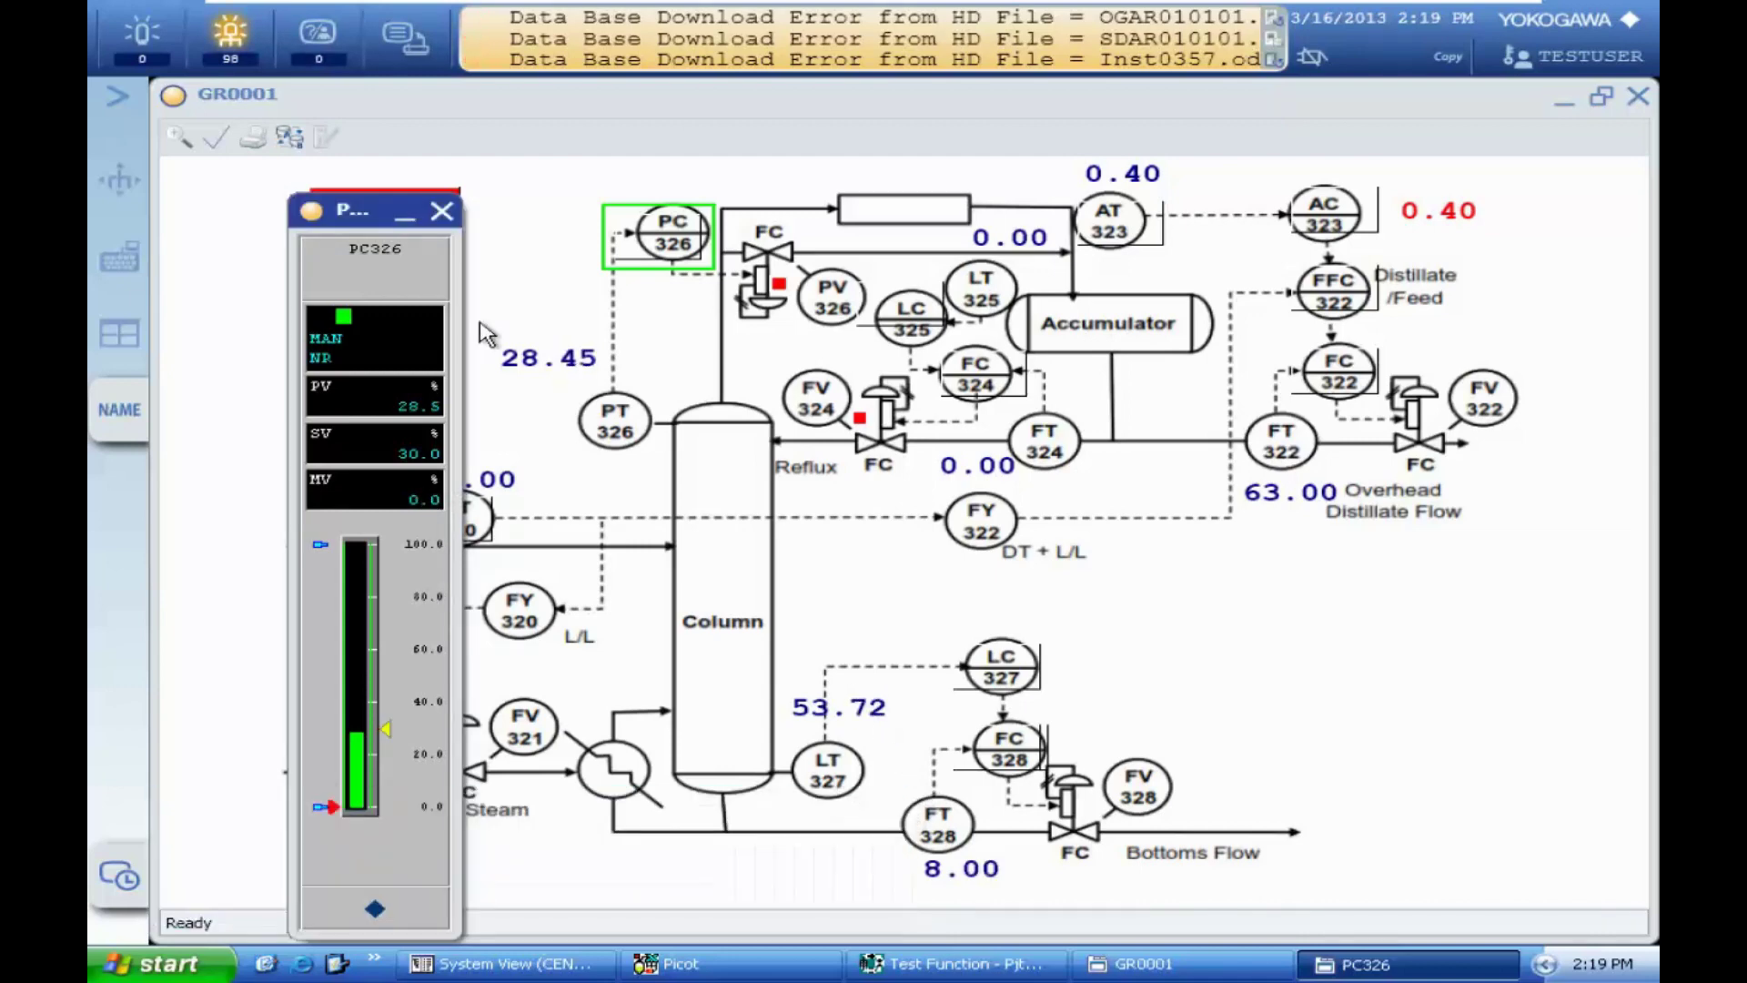
pyautogui.click(442, 211)
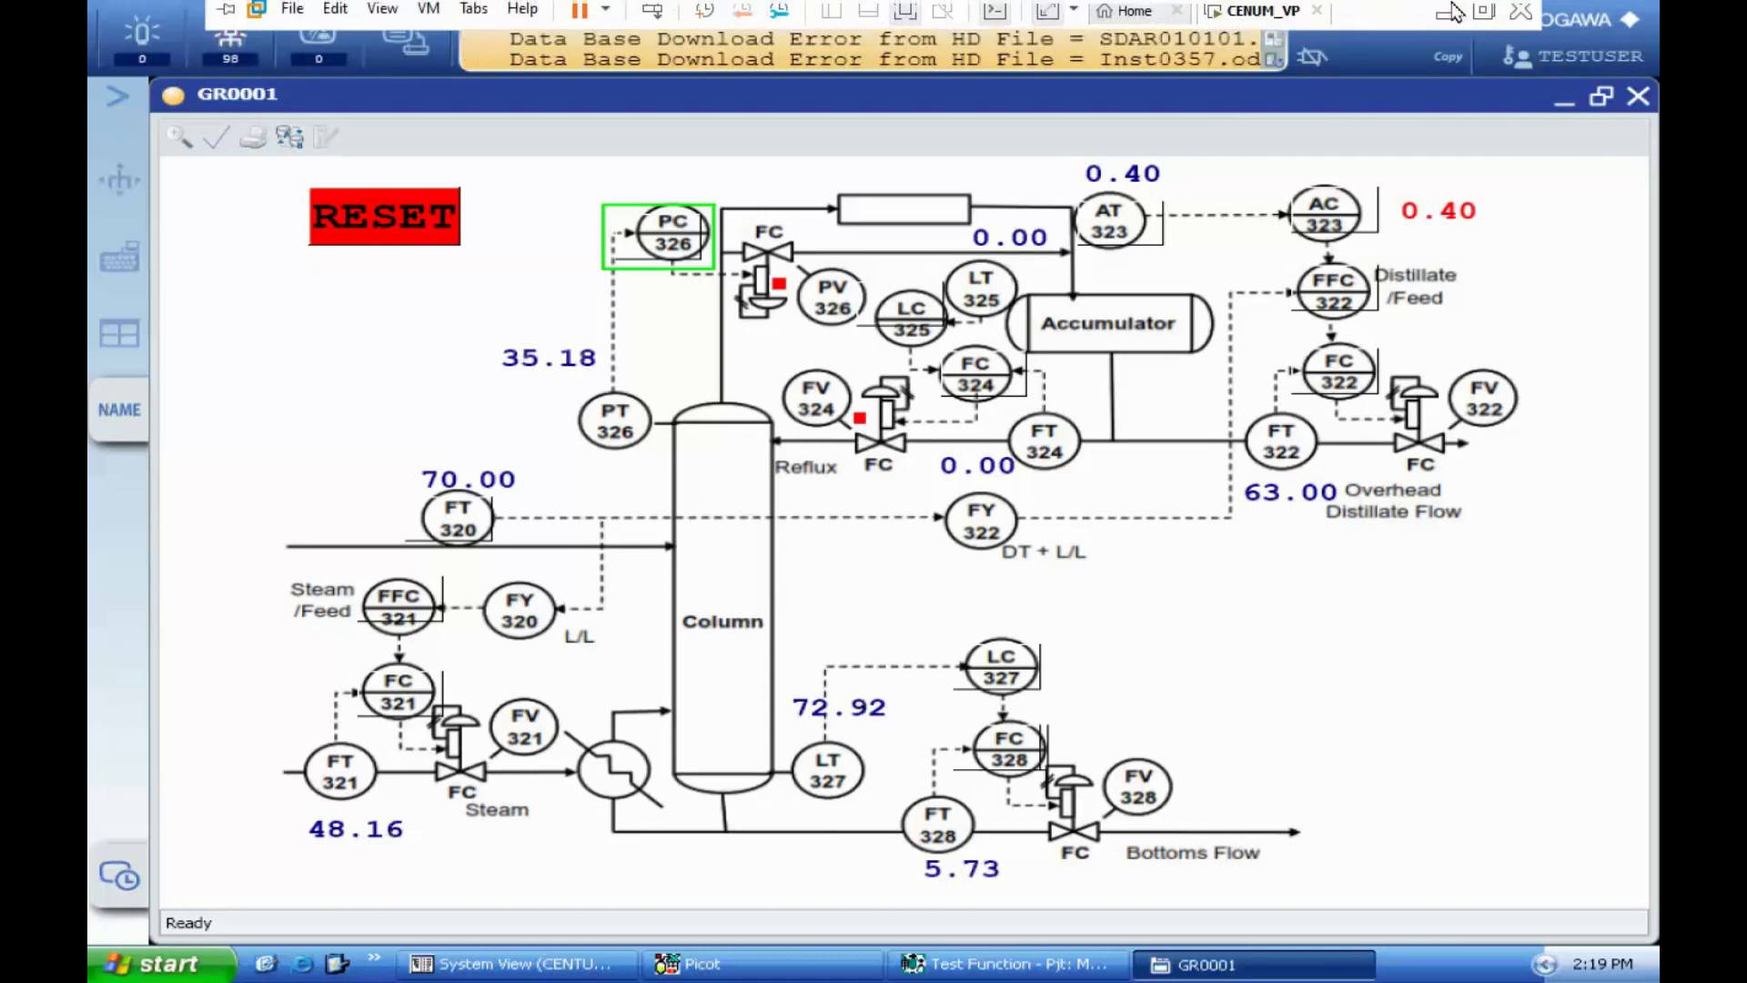
pyautogui.click(1488, 13)
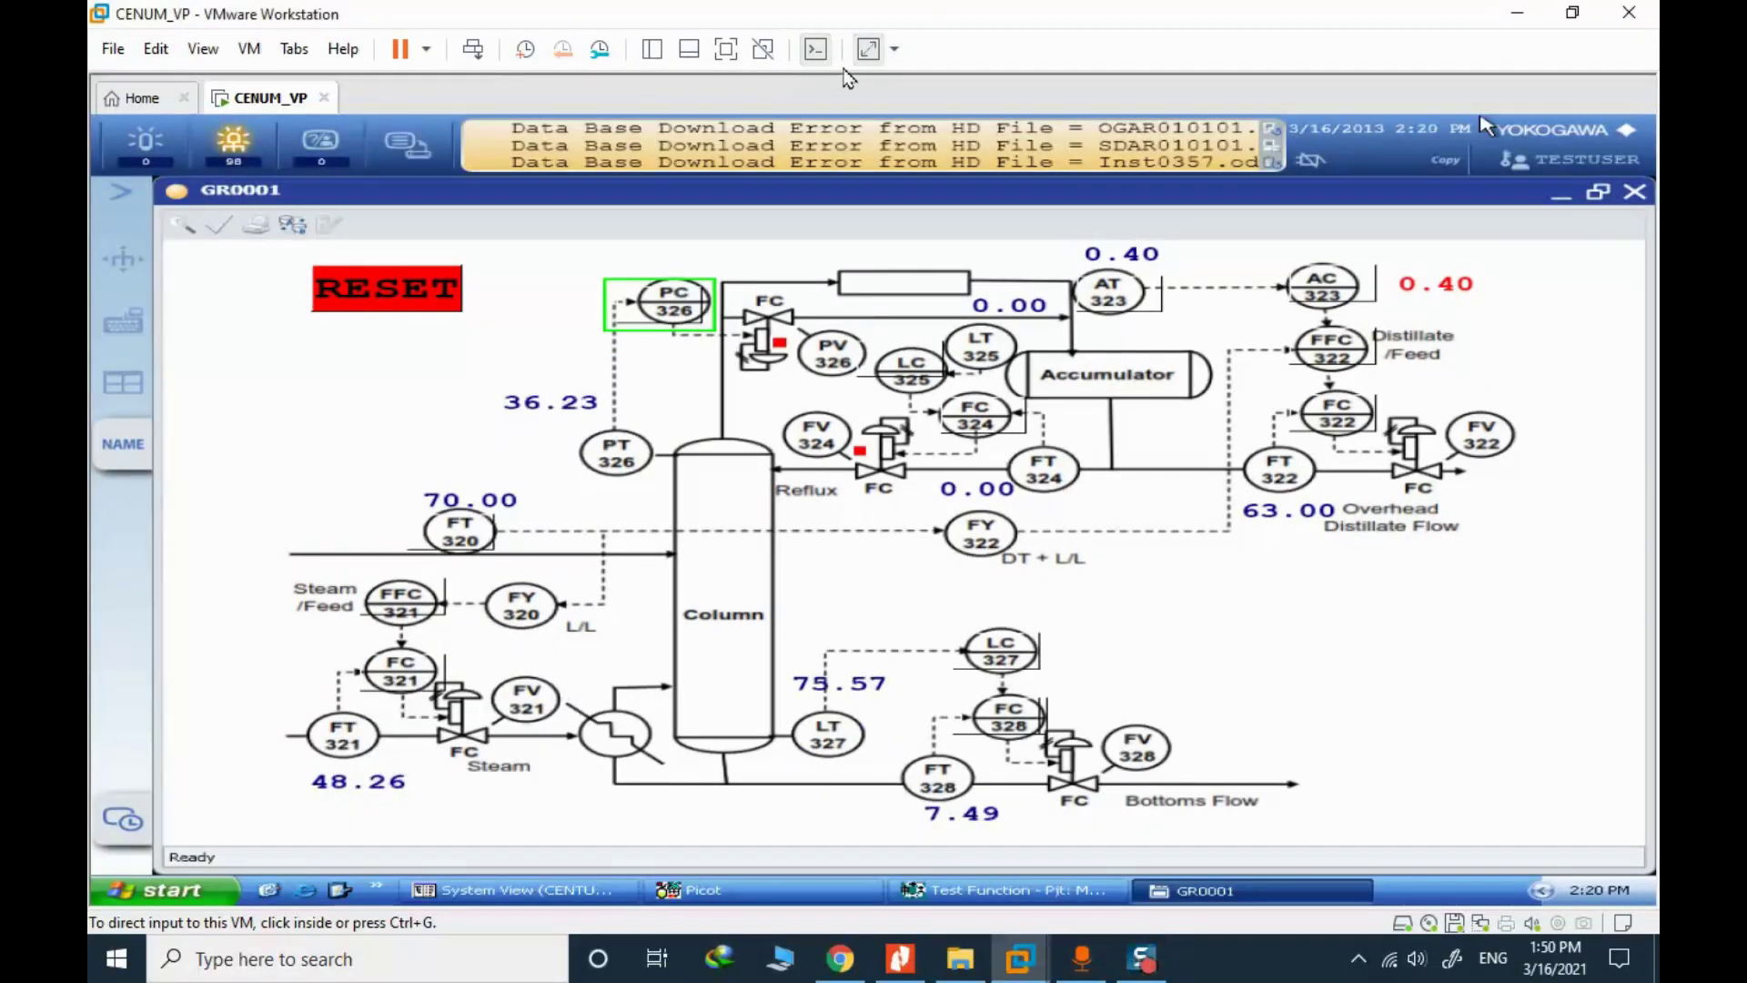
pyautogui.click(728, 53)
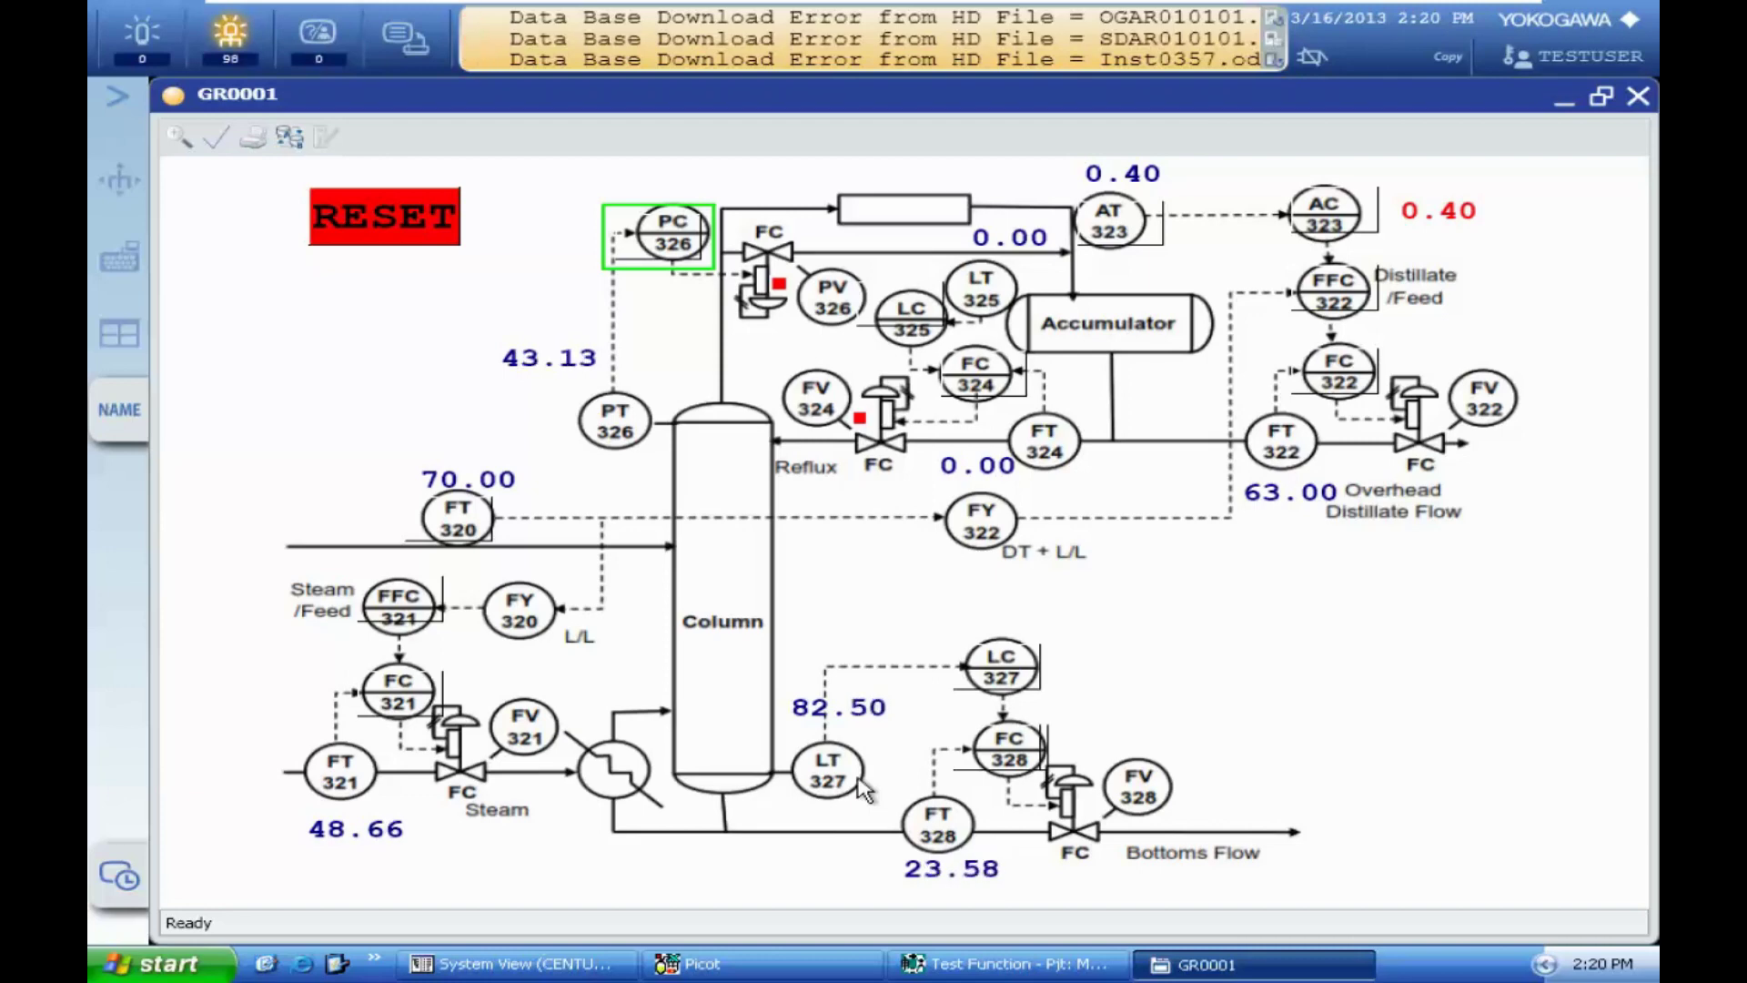
pyautogui.moveTo(1375, 11)
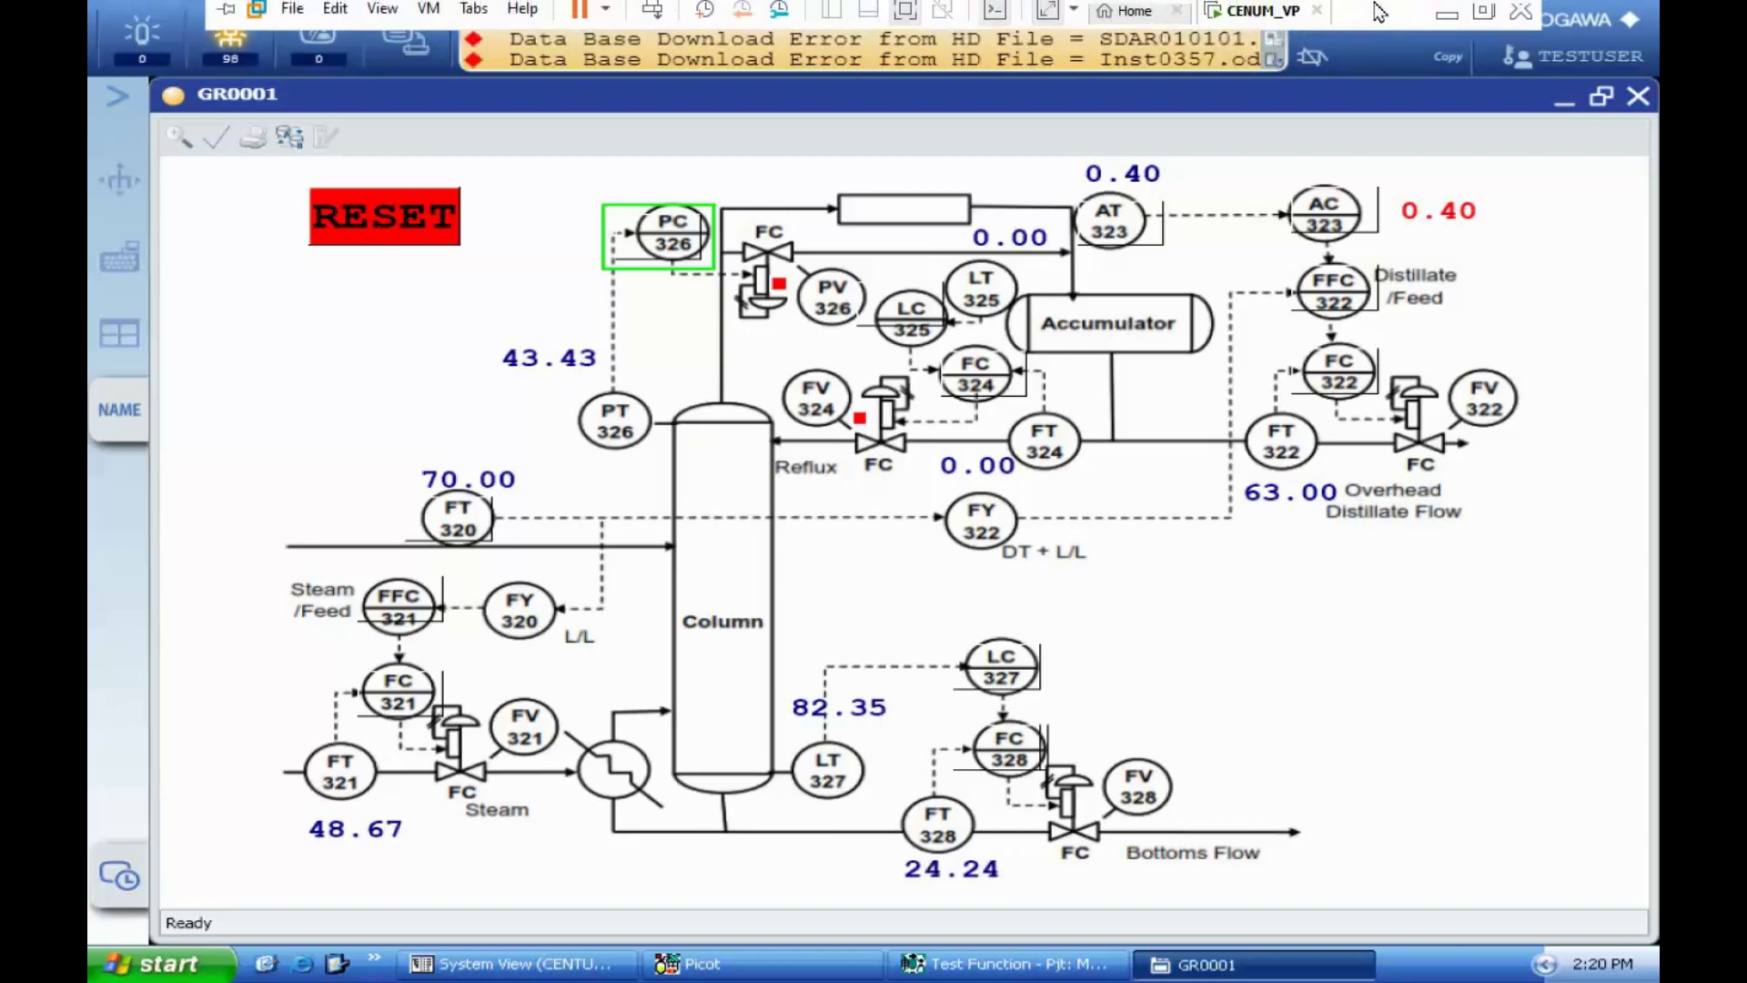
pyautogui.click(1484, 16)
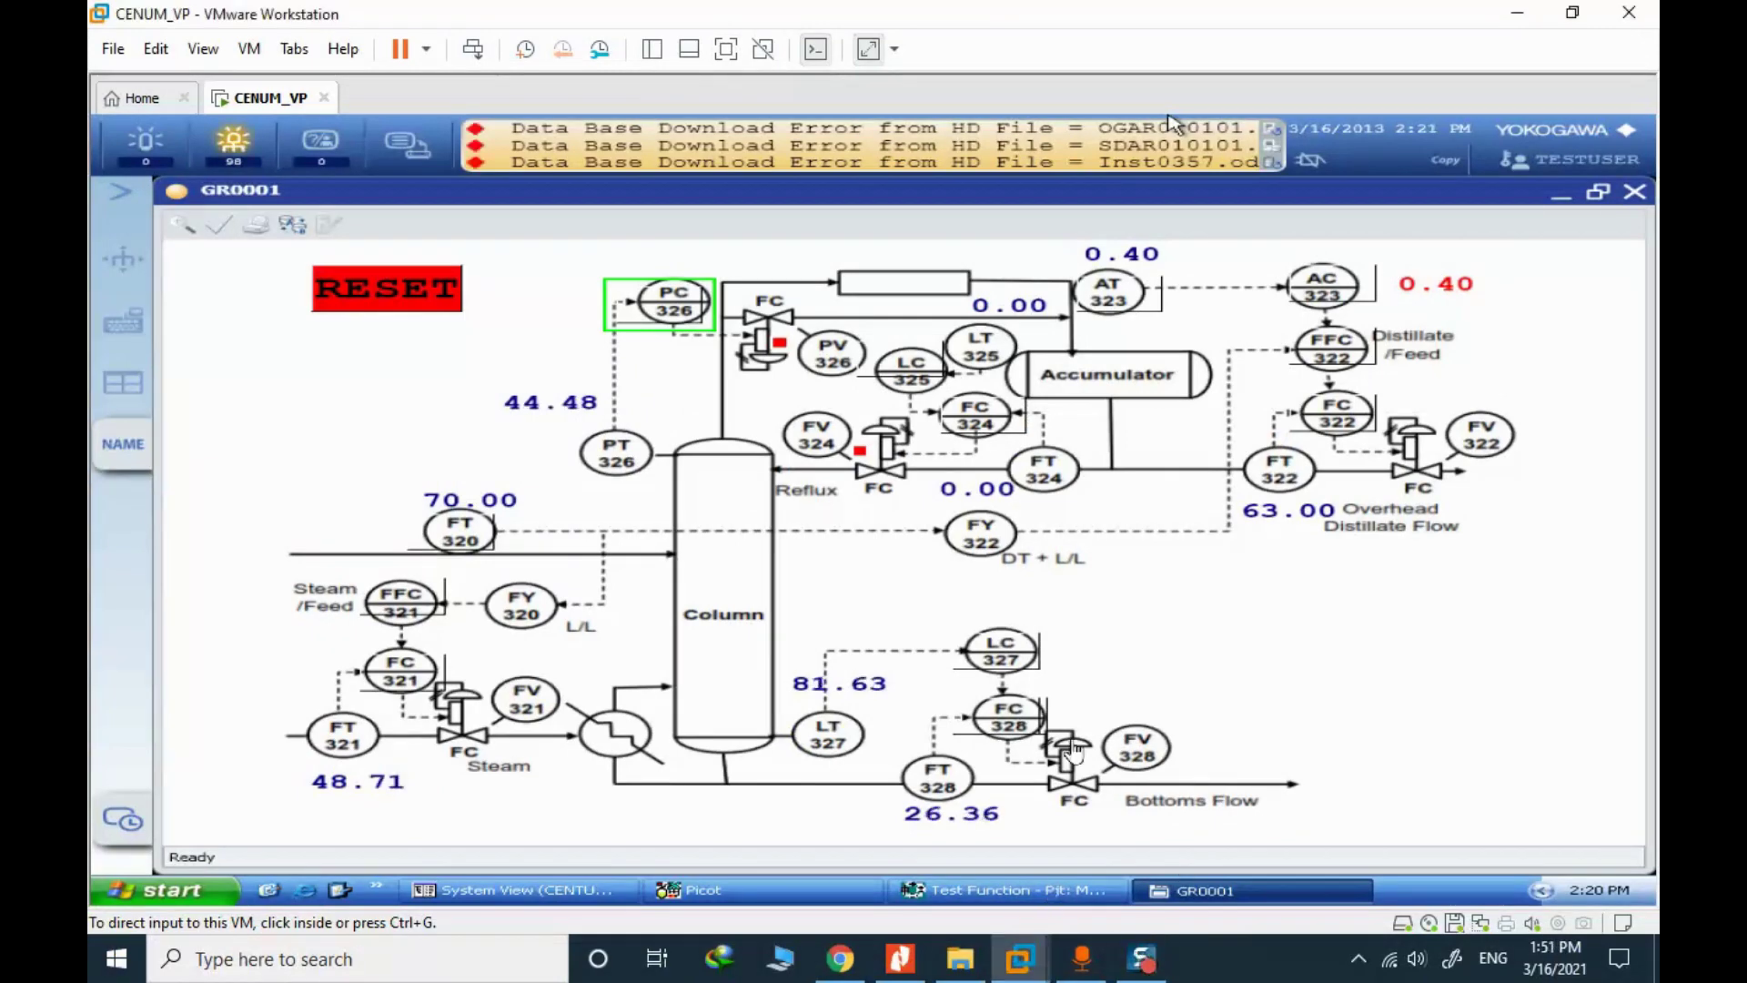
pyautogui.click(726, 49)
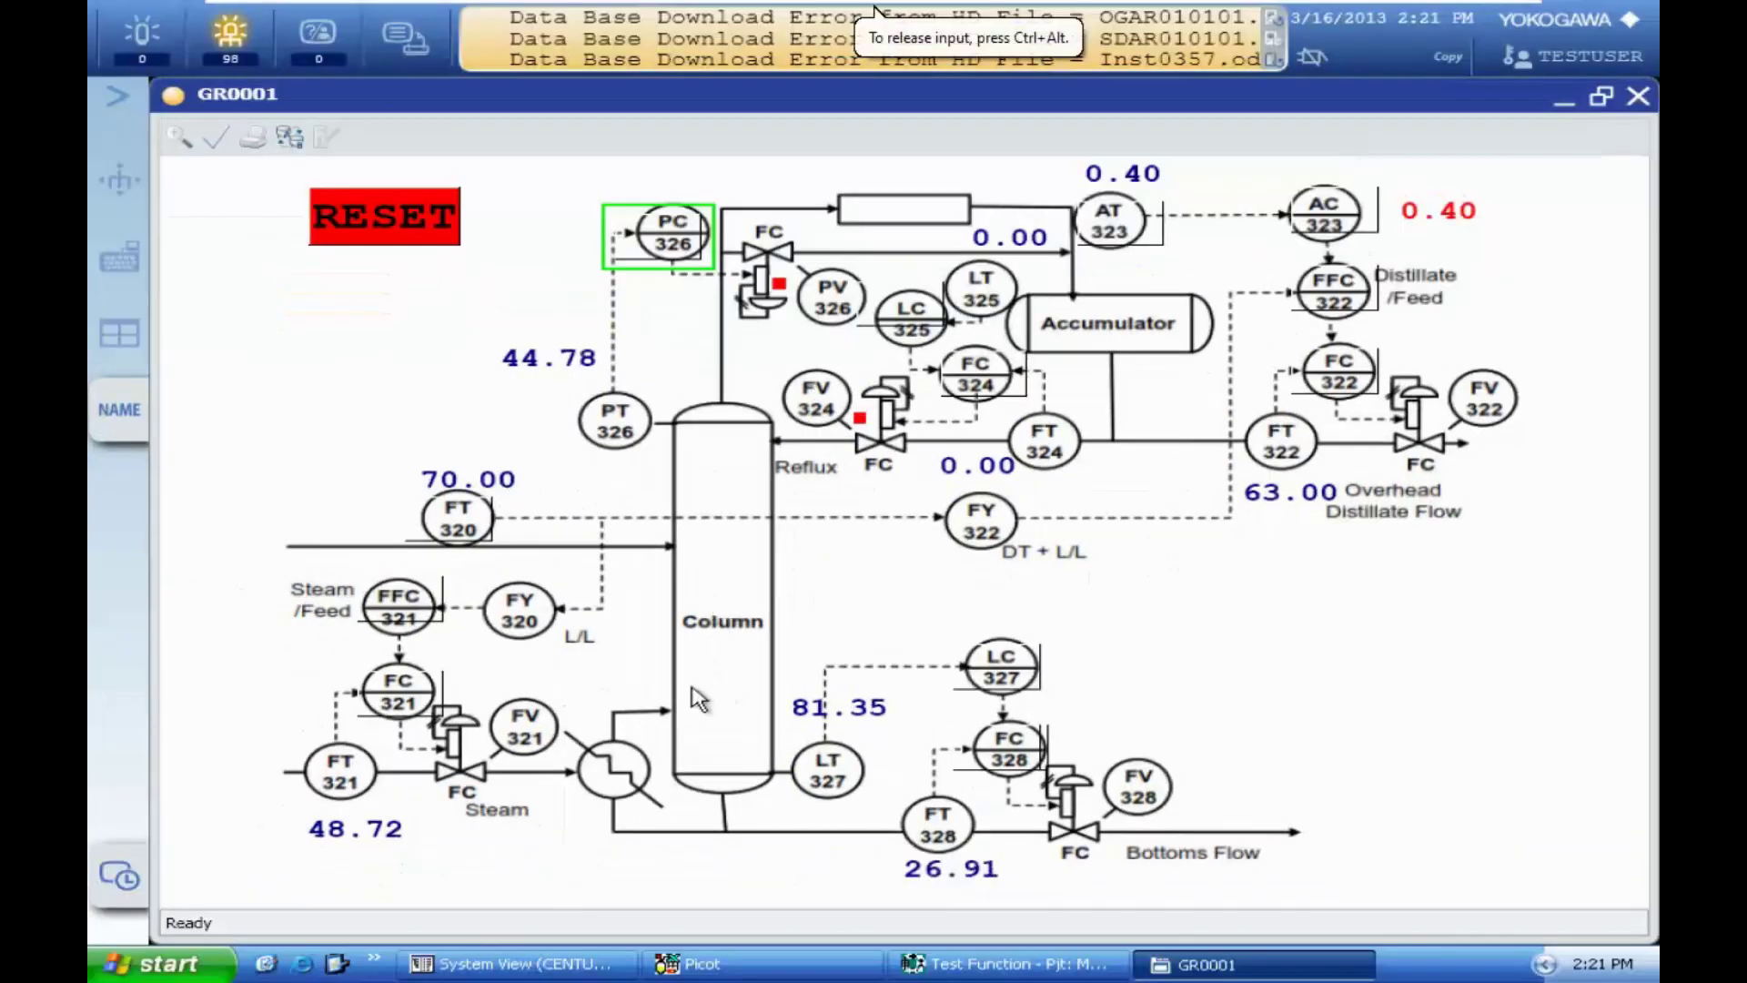
# - Return the PC326 column pressure controller to automatic mode, confirm the change, and close its faceplate
pyautogui.click(661, 242)
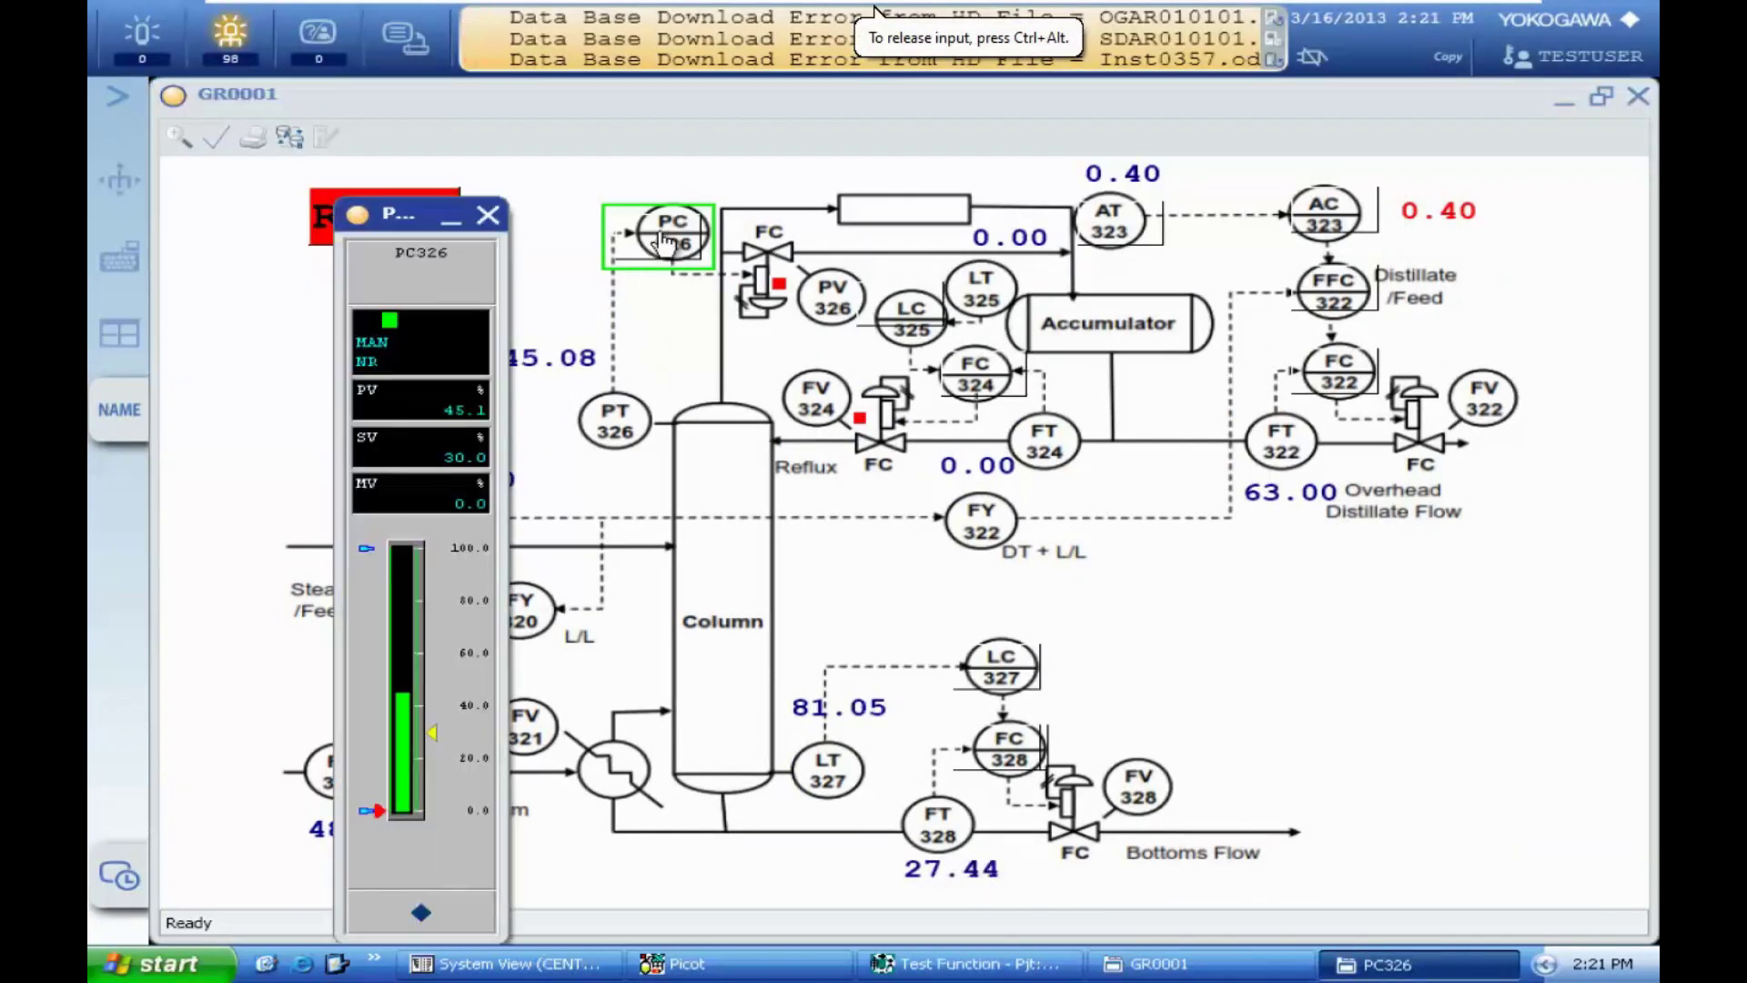
pyautogui.click(357, 335)
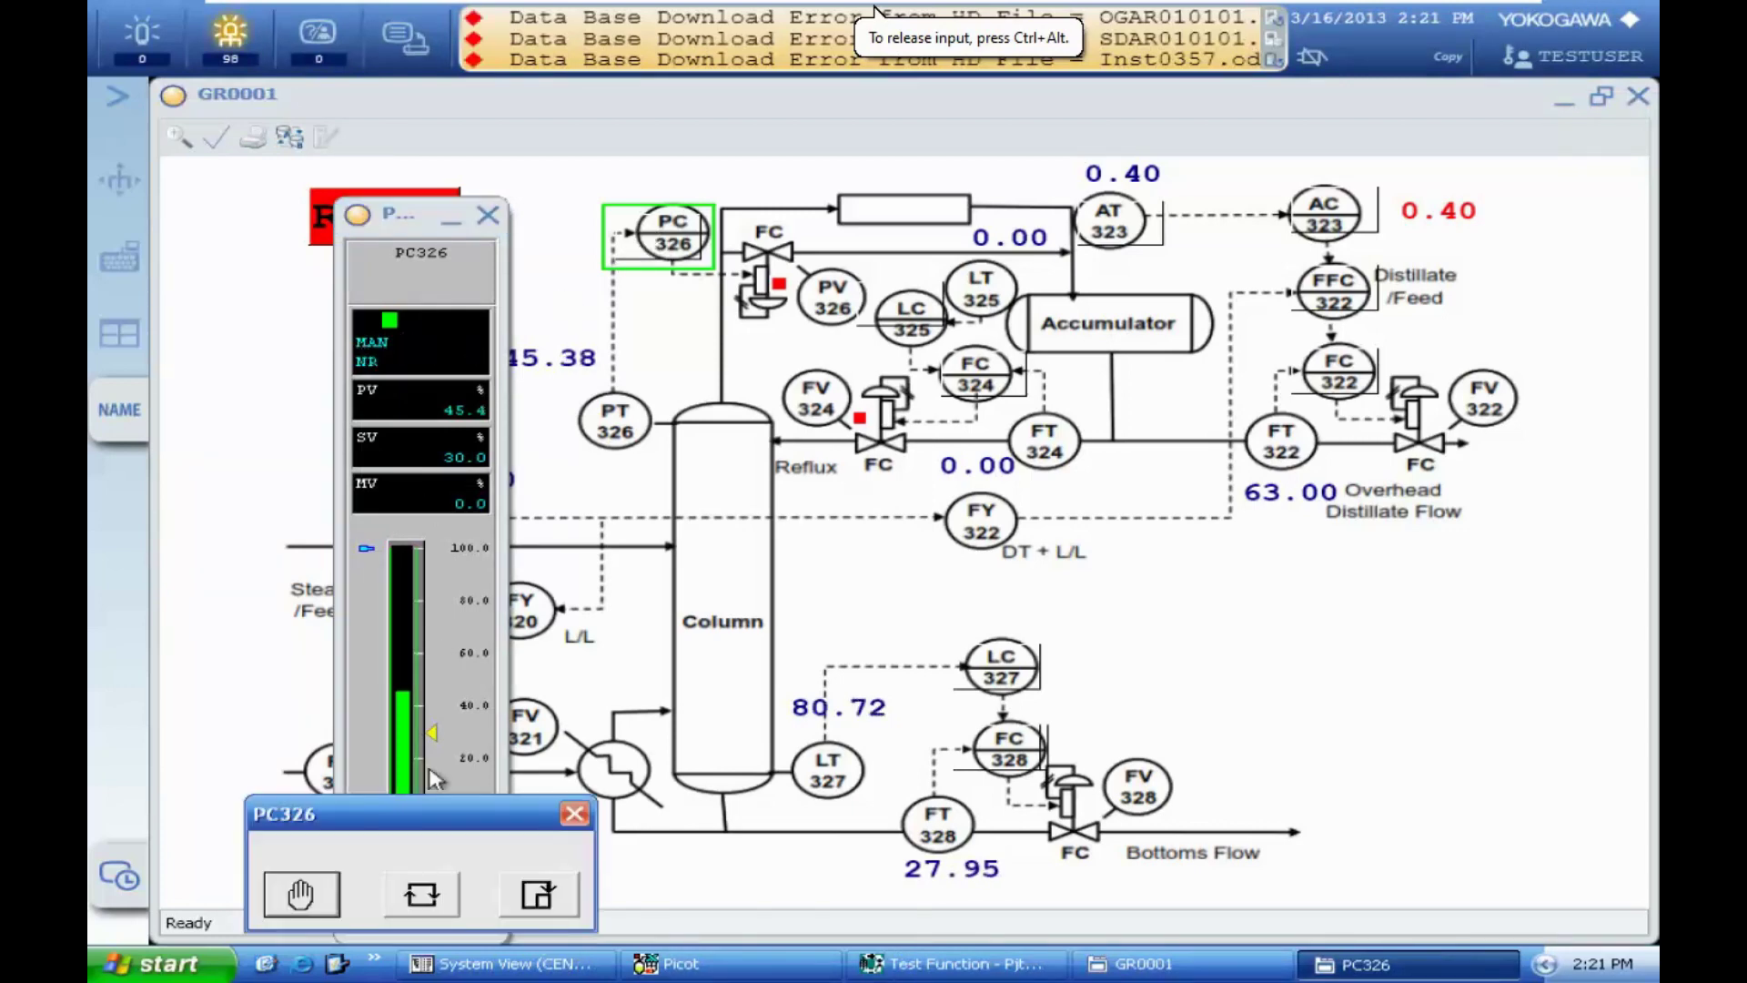
pyautogui.click(423, 901)
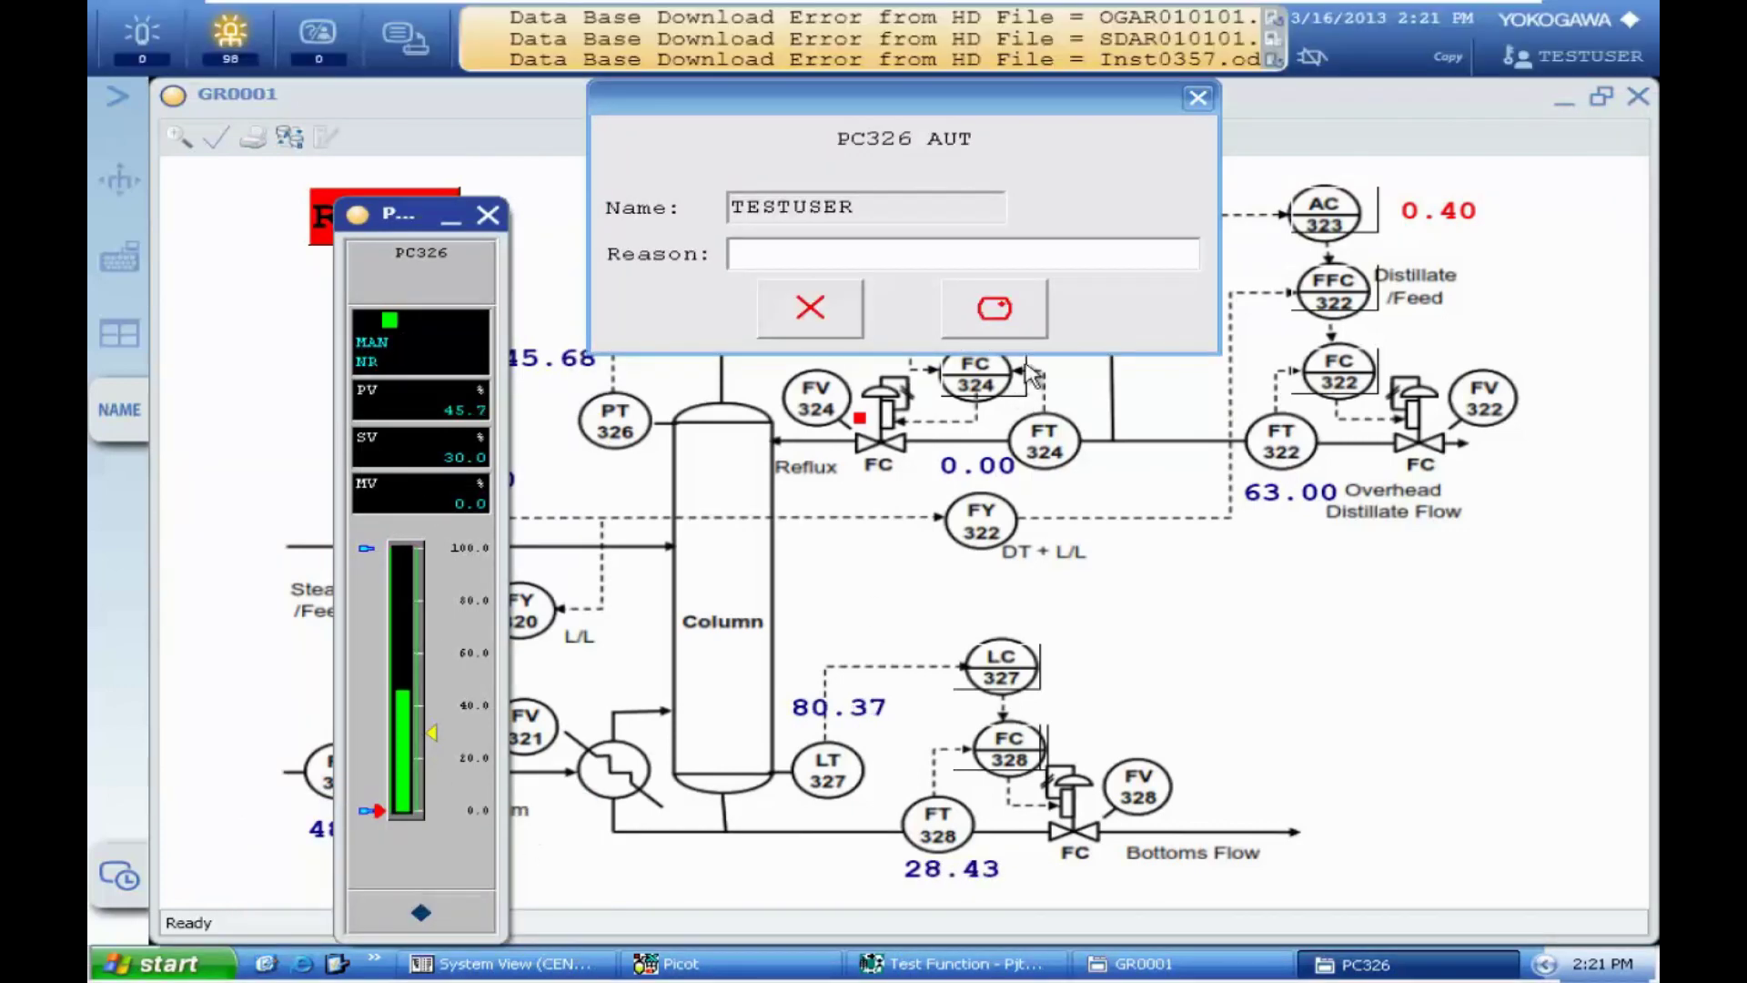
pyautogui.click(977, 312)
pyautogui.click(488, 218)
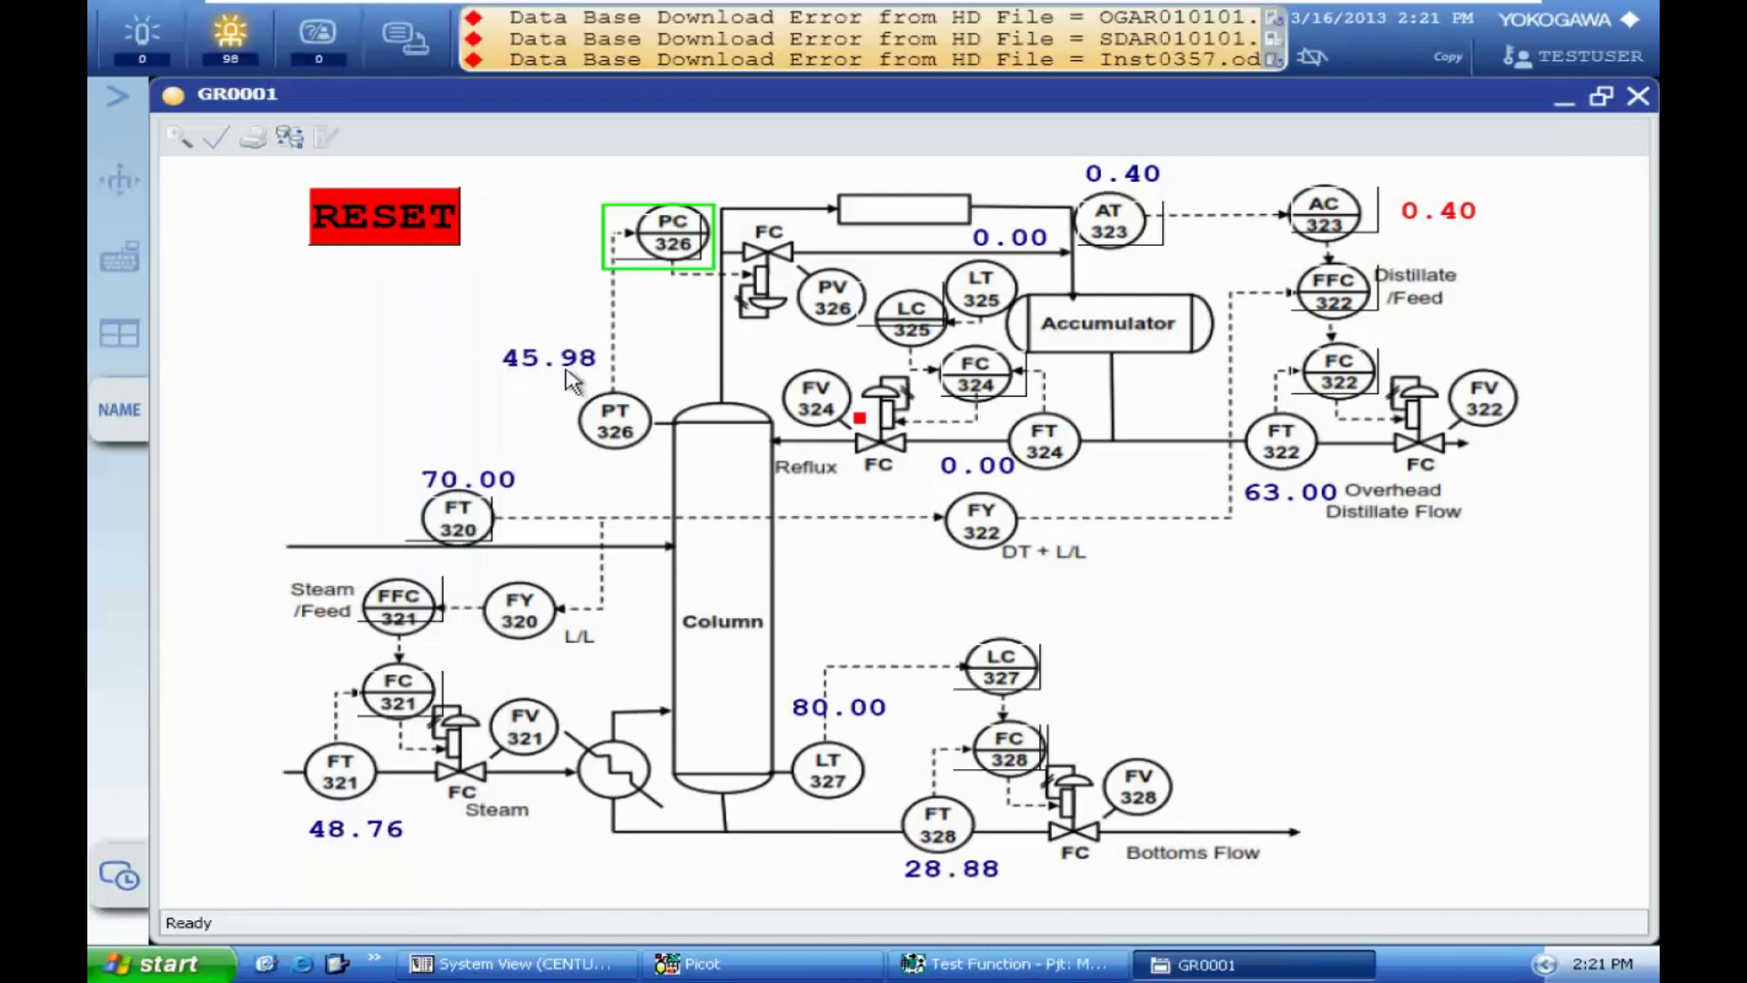
# - Check the mode and the process, set and manipulated values on the PC326 faceplate, and close it
pyautogui.click(642, 266)
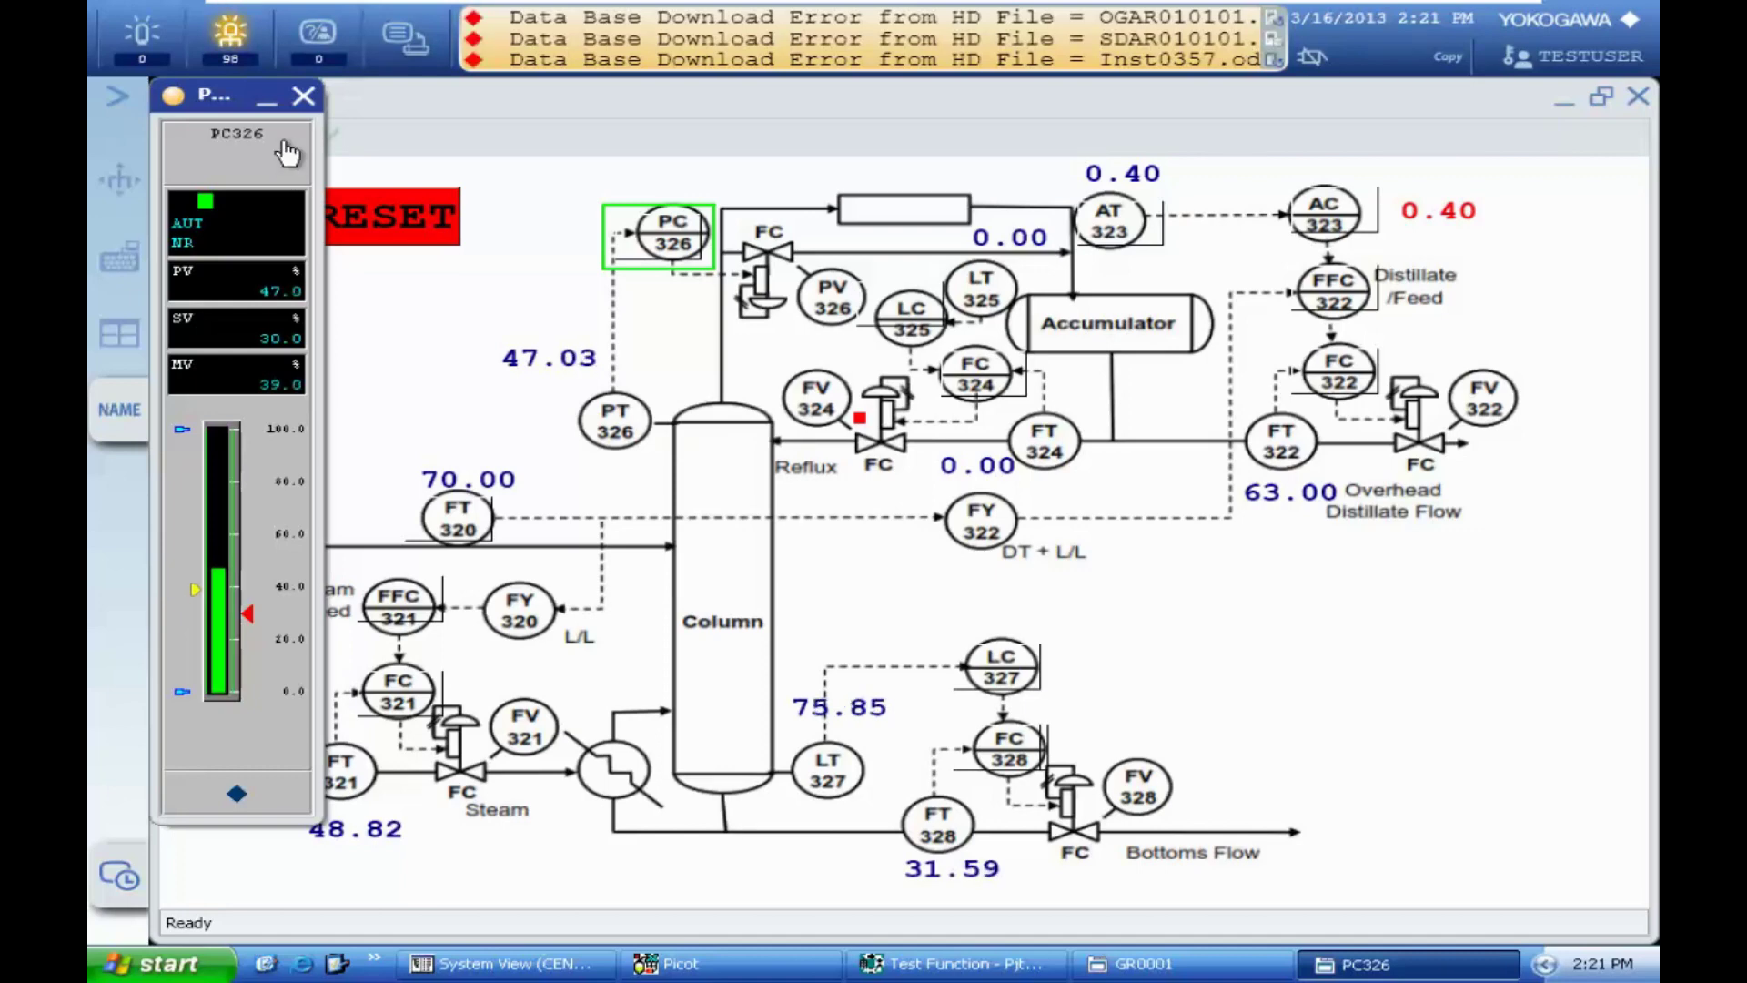
pyautogui.click(303, 97)
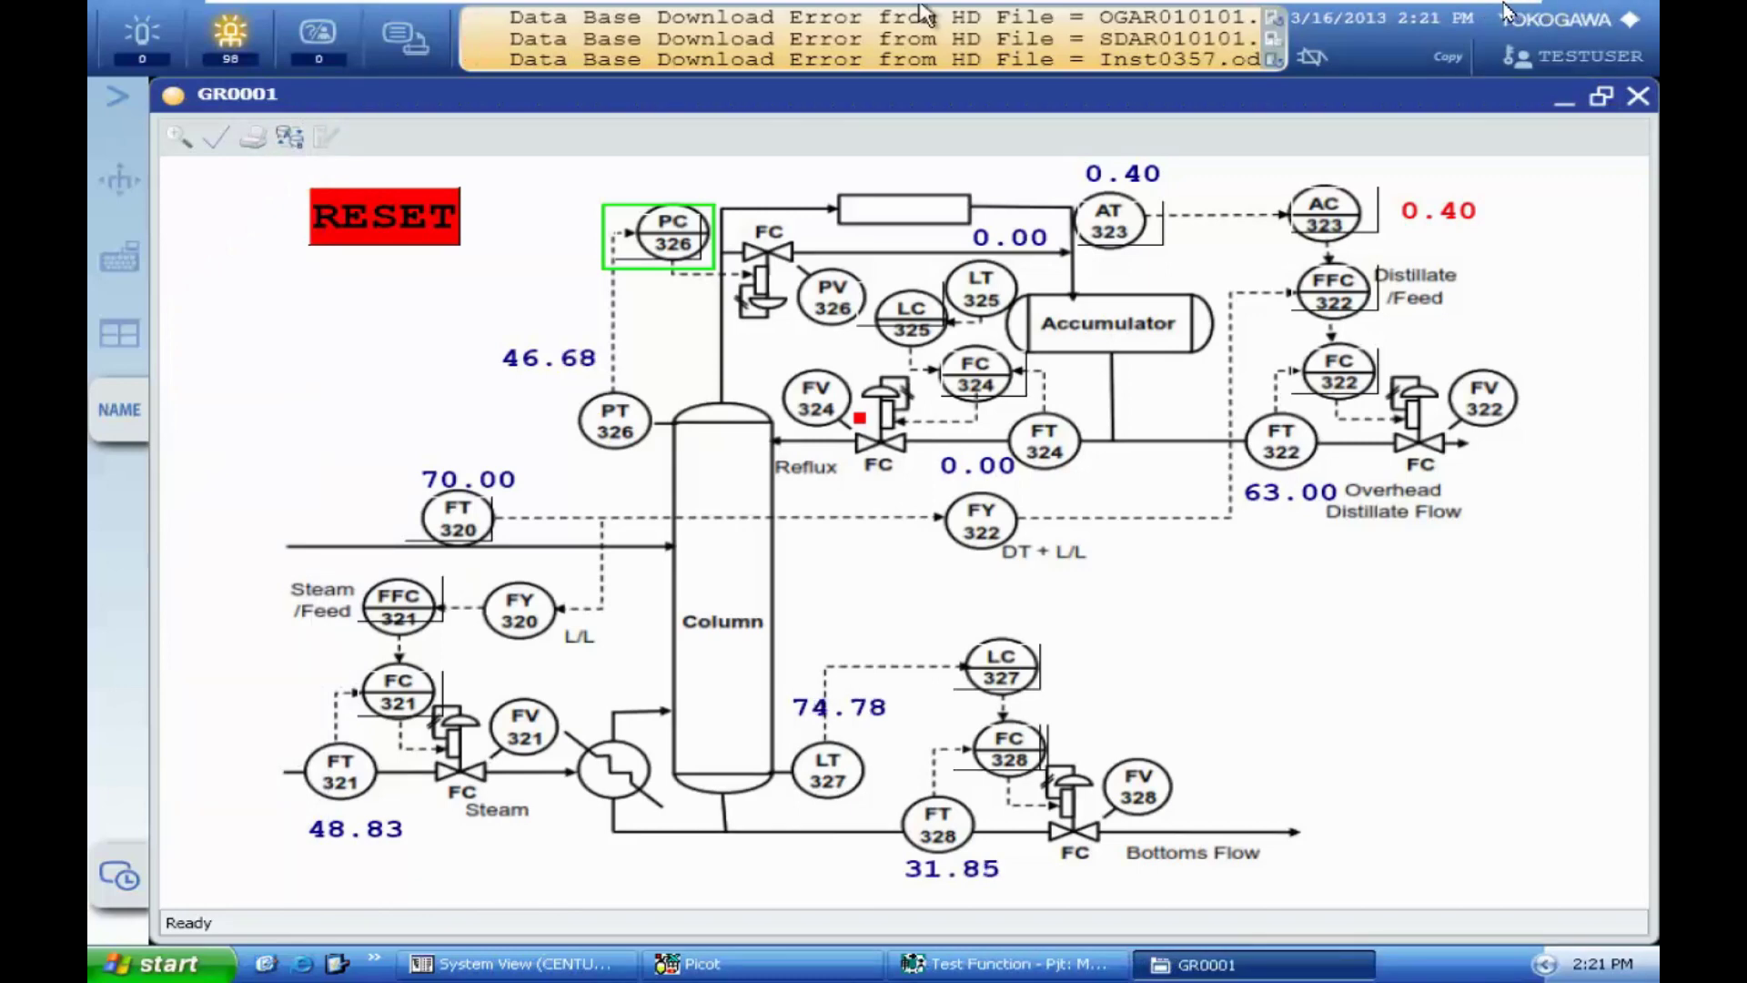
pyautogui.click(1493, 18)
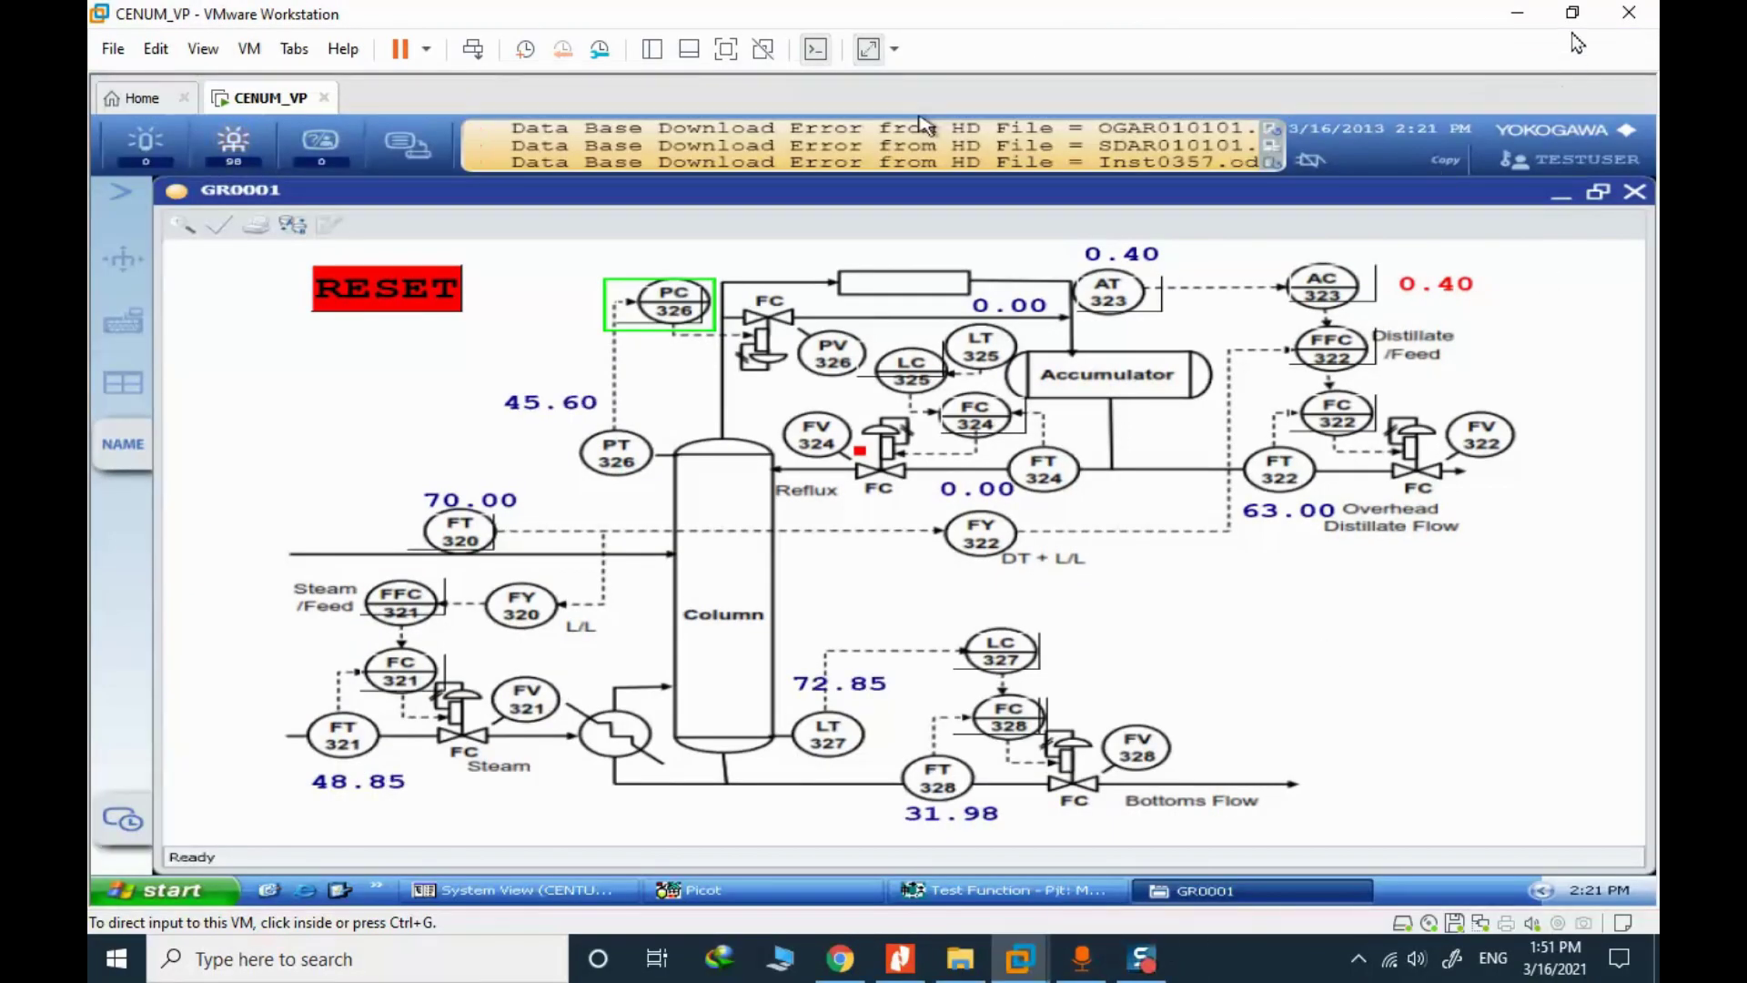
pyautogui.click(869, 49)
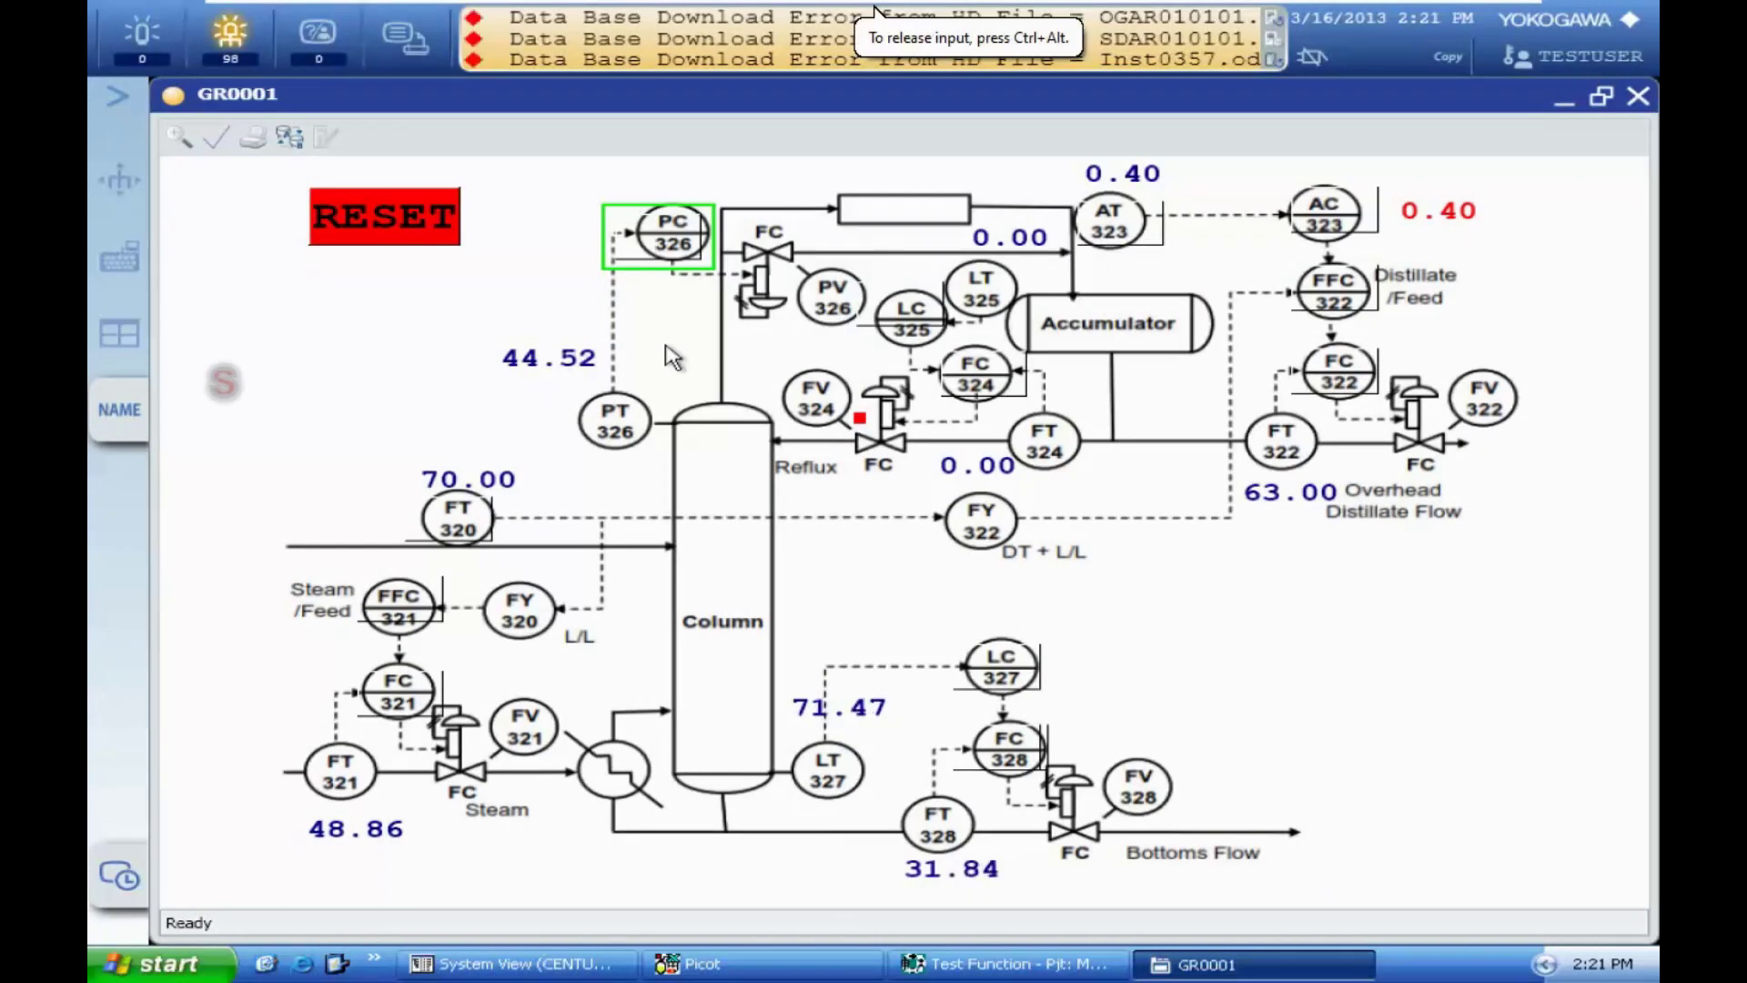
# - Open the PC326 faceplate and move it clear of the column and the PT326 reading to monitor the pressure response
pyautogui.click(674, 232)
pyautogui.moveTo(273, 128); pyautogui.dragTo(1538, 168)
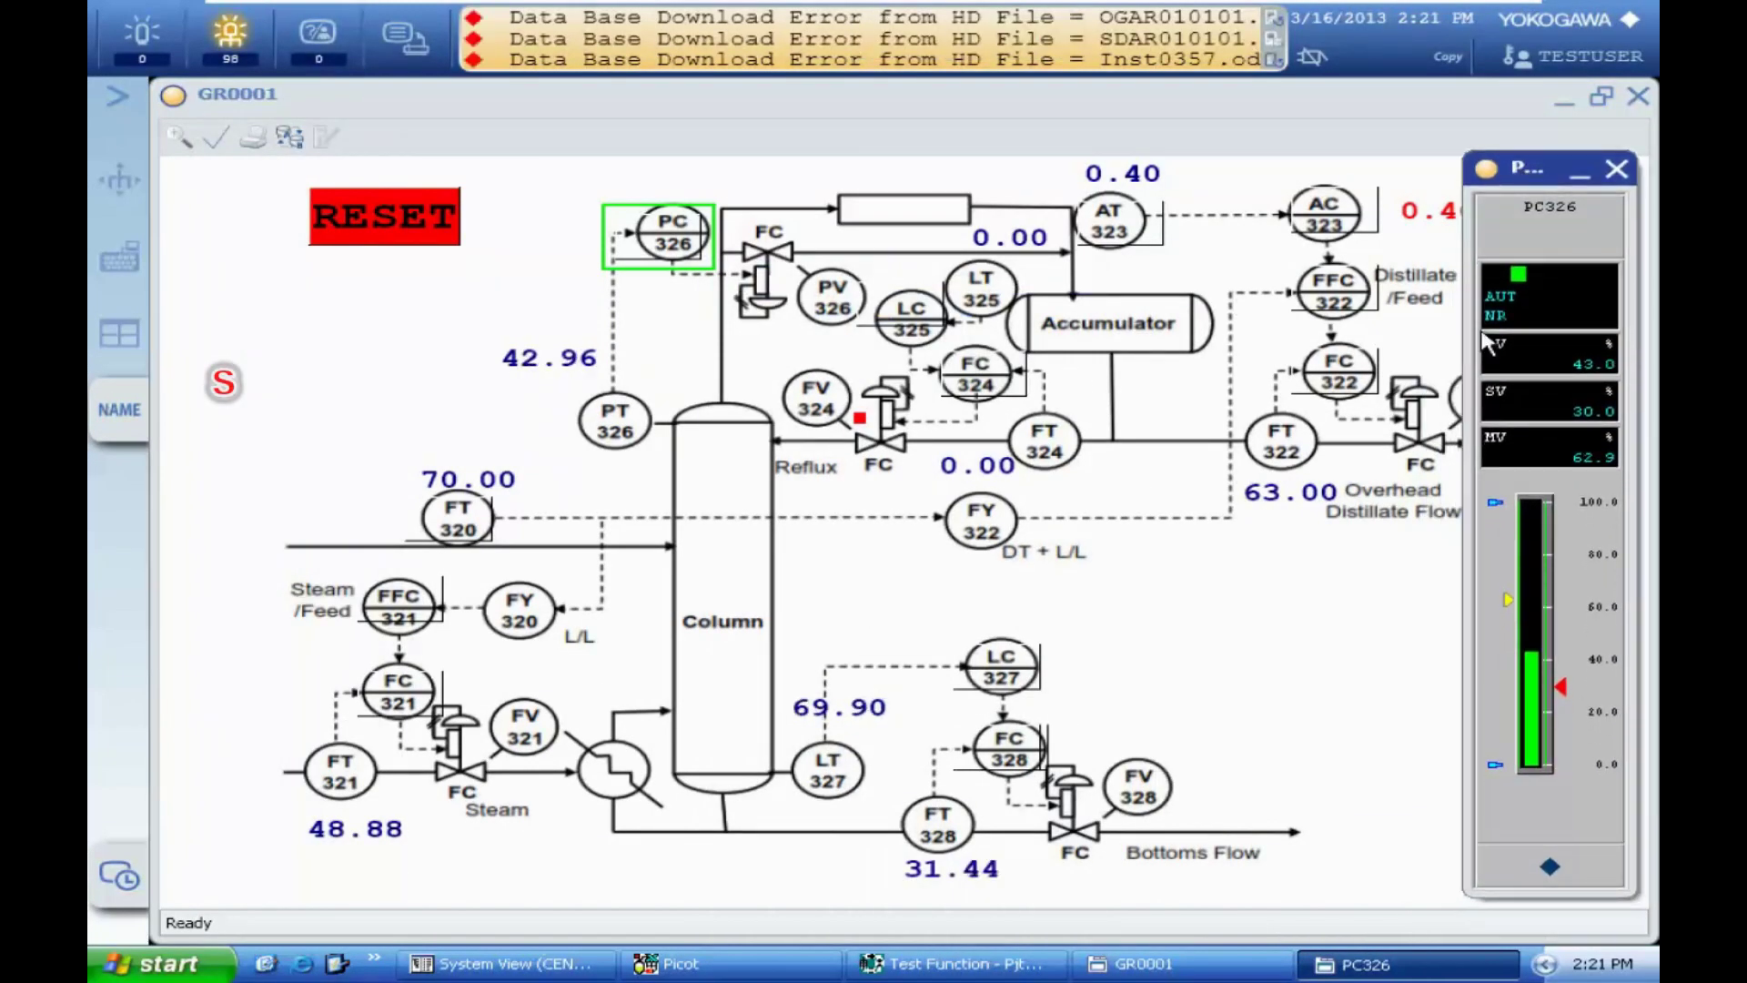
pyautogui.click(1556, 867)
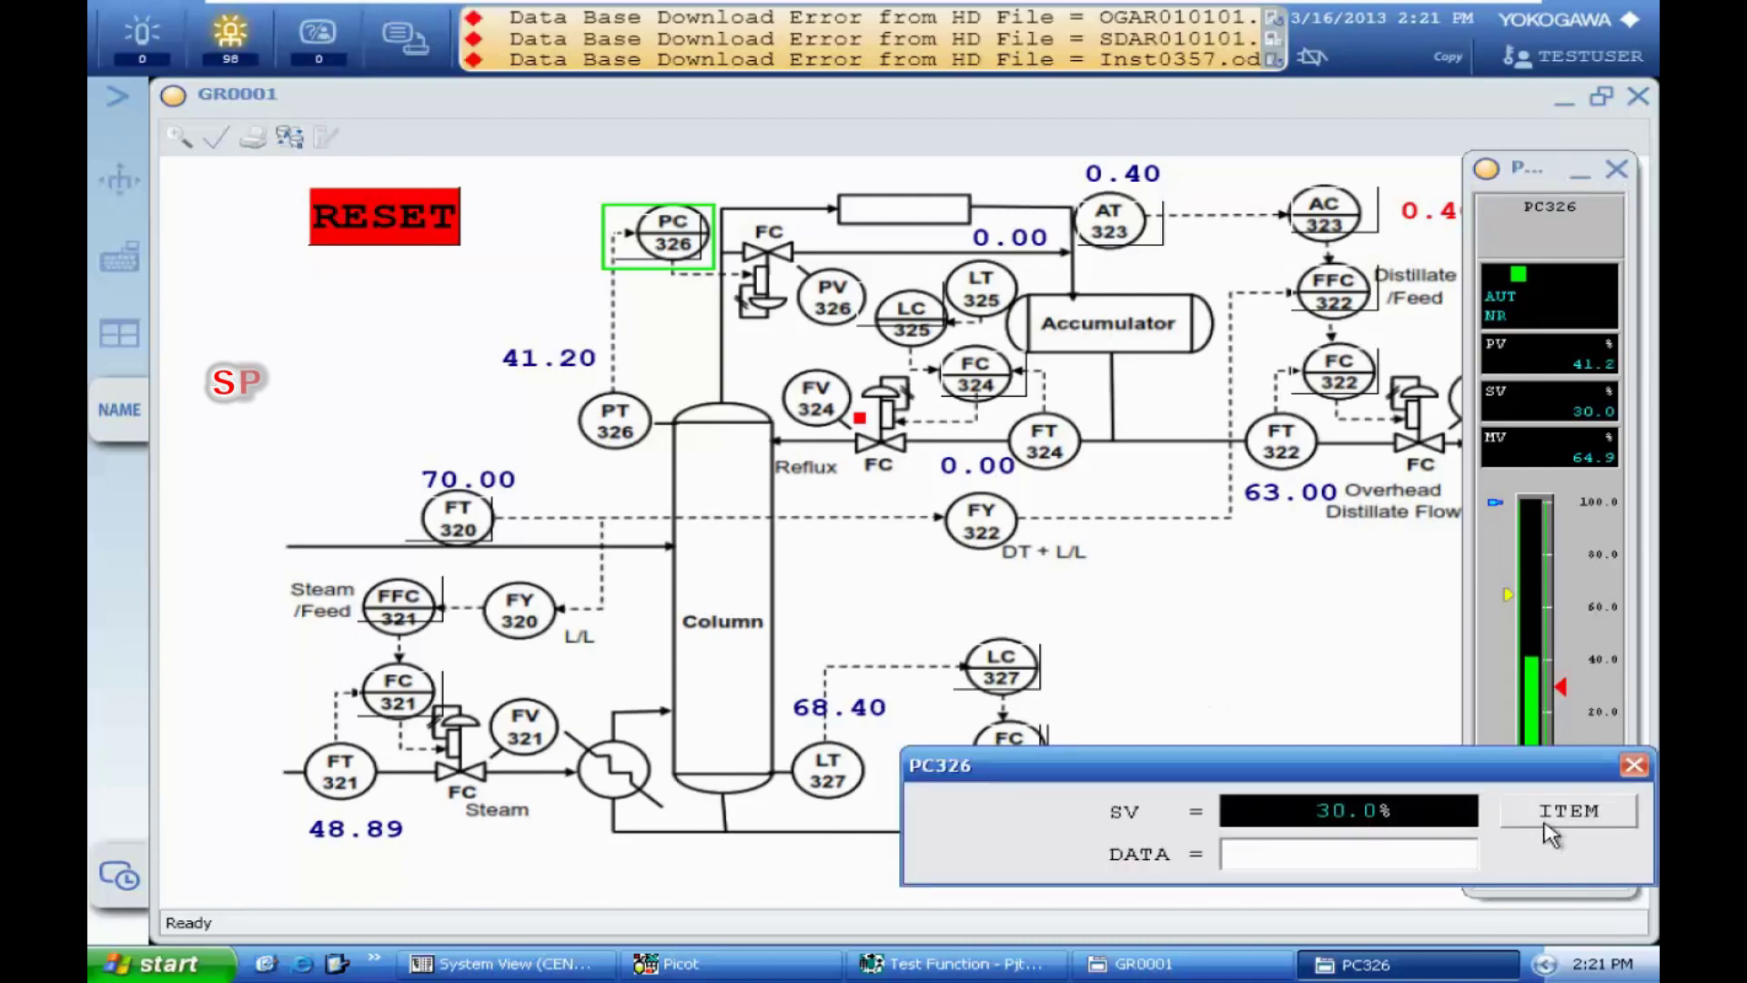
pyautogui.click(1570, 819)
pyautogui.write('P')
pyautogui.press('Return')
pyautogui.click(1624, 833)
pyautogui.click(1376, 808)
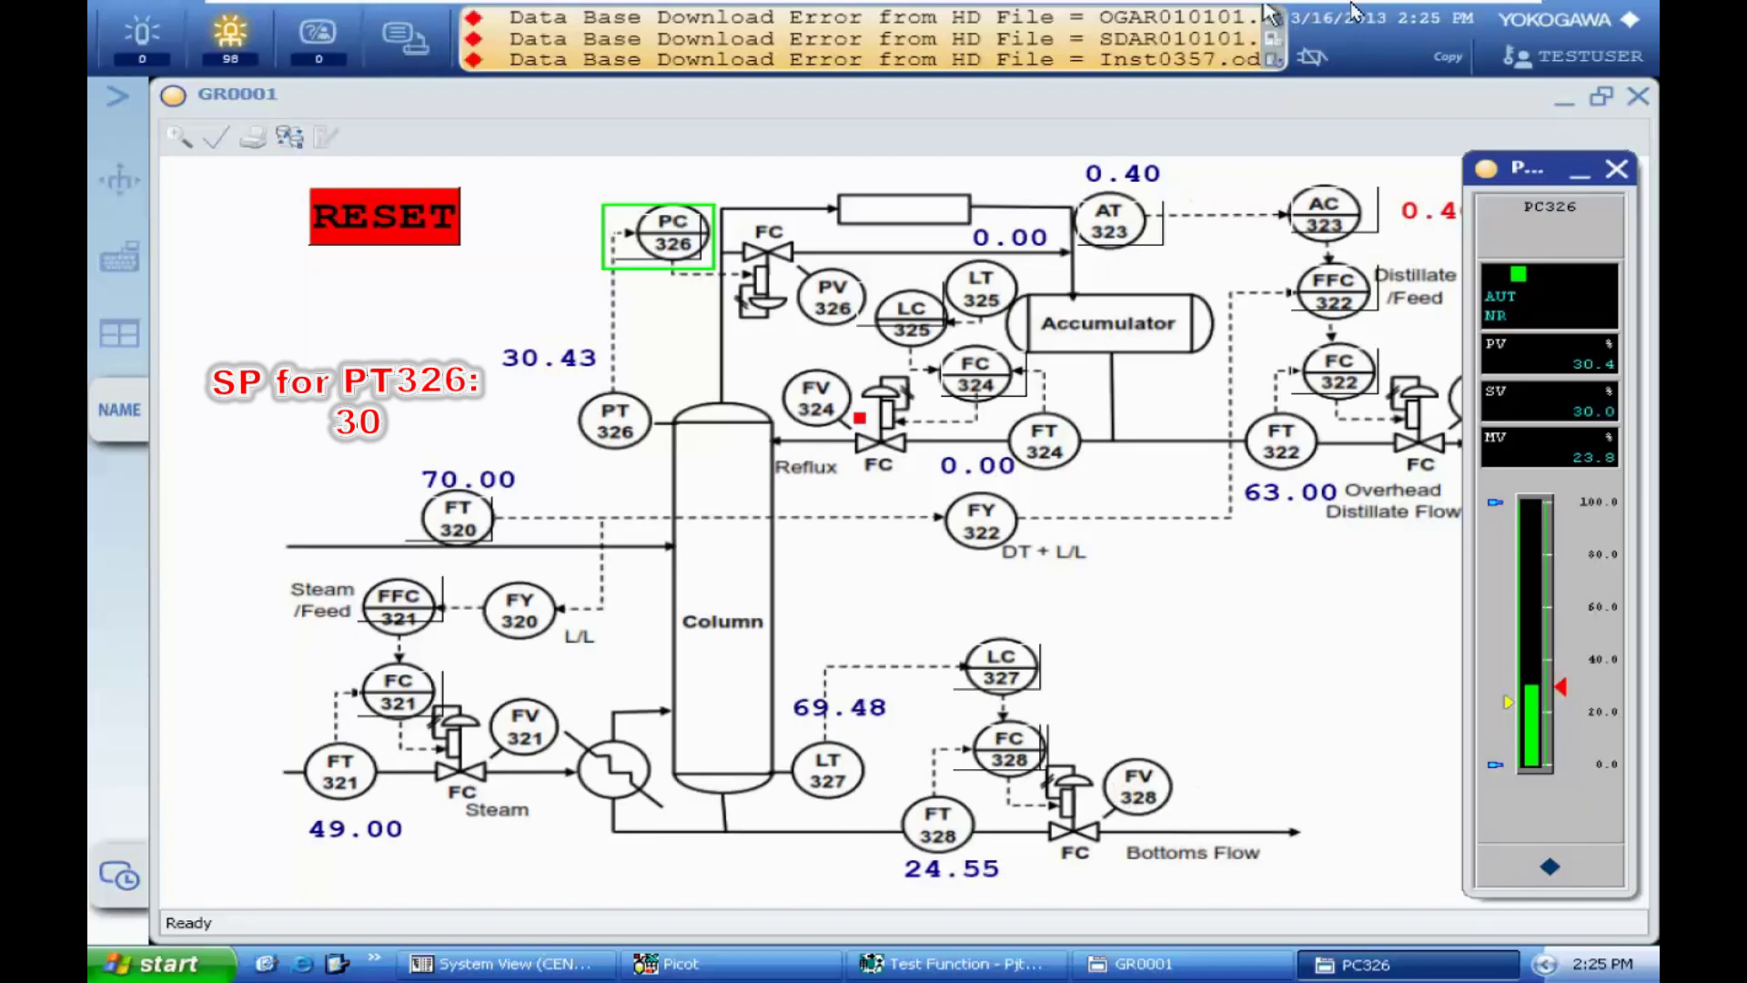
pyautogui.hotkey('ctrl', 'alt', 'Return')
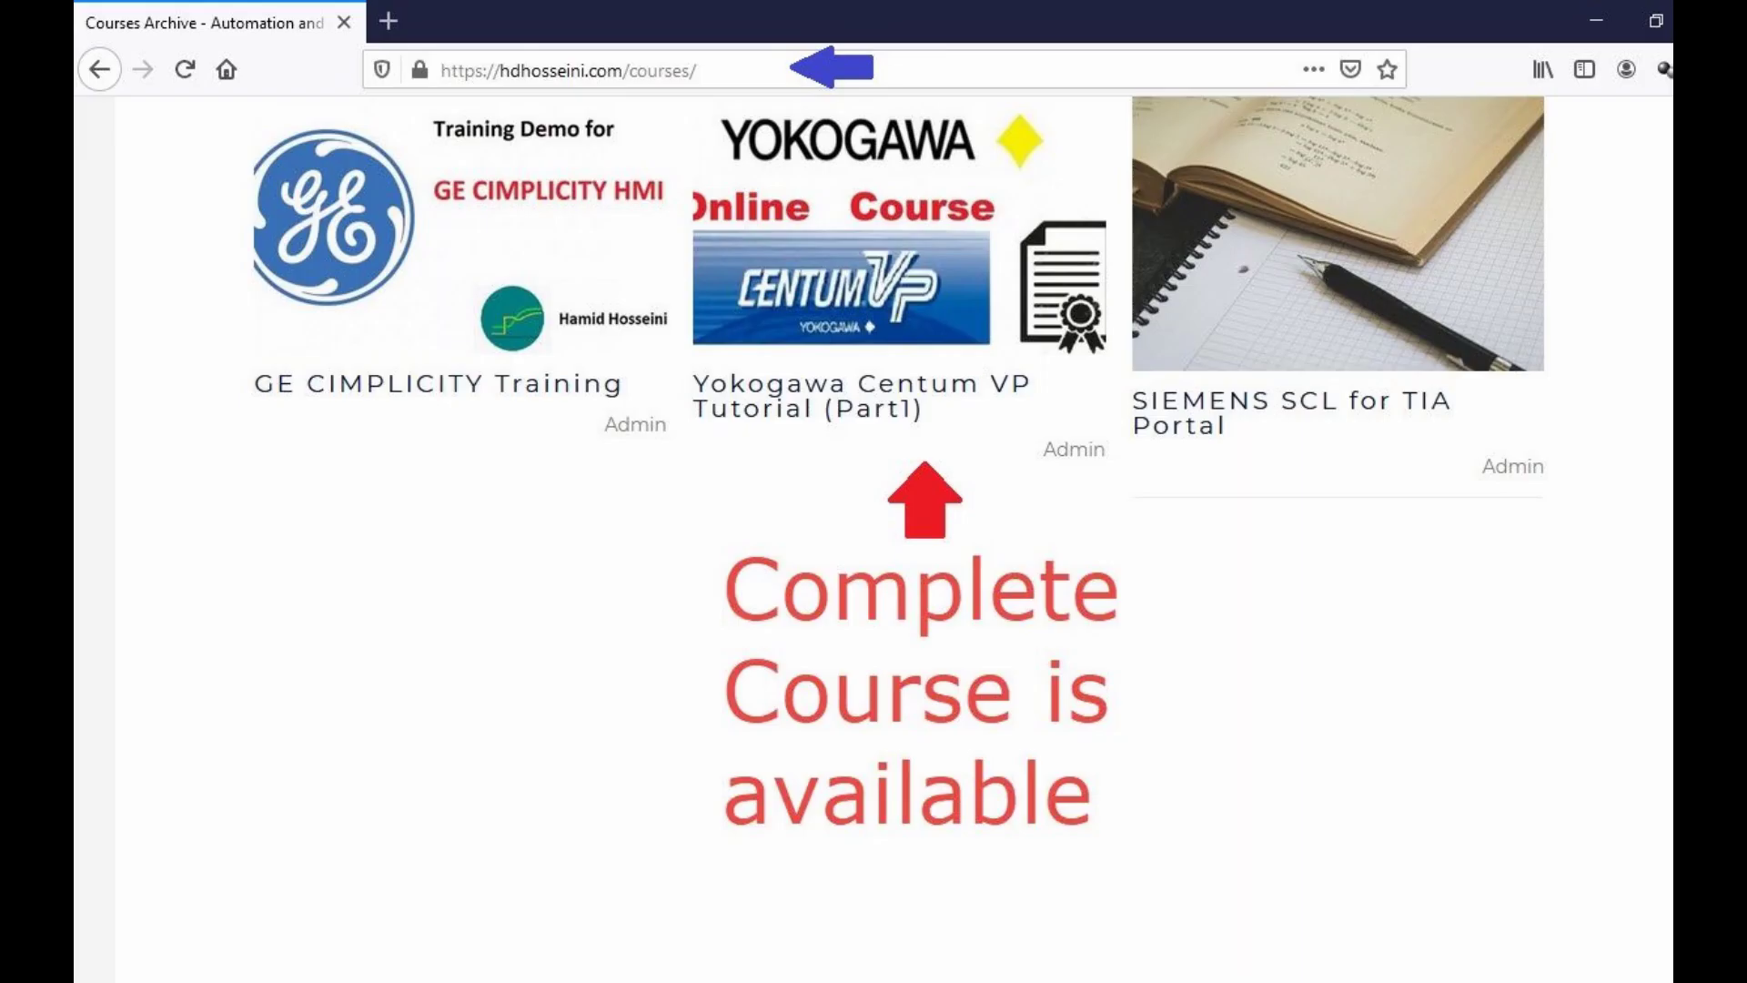